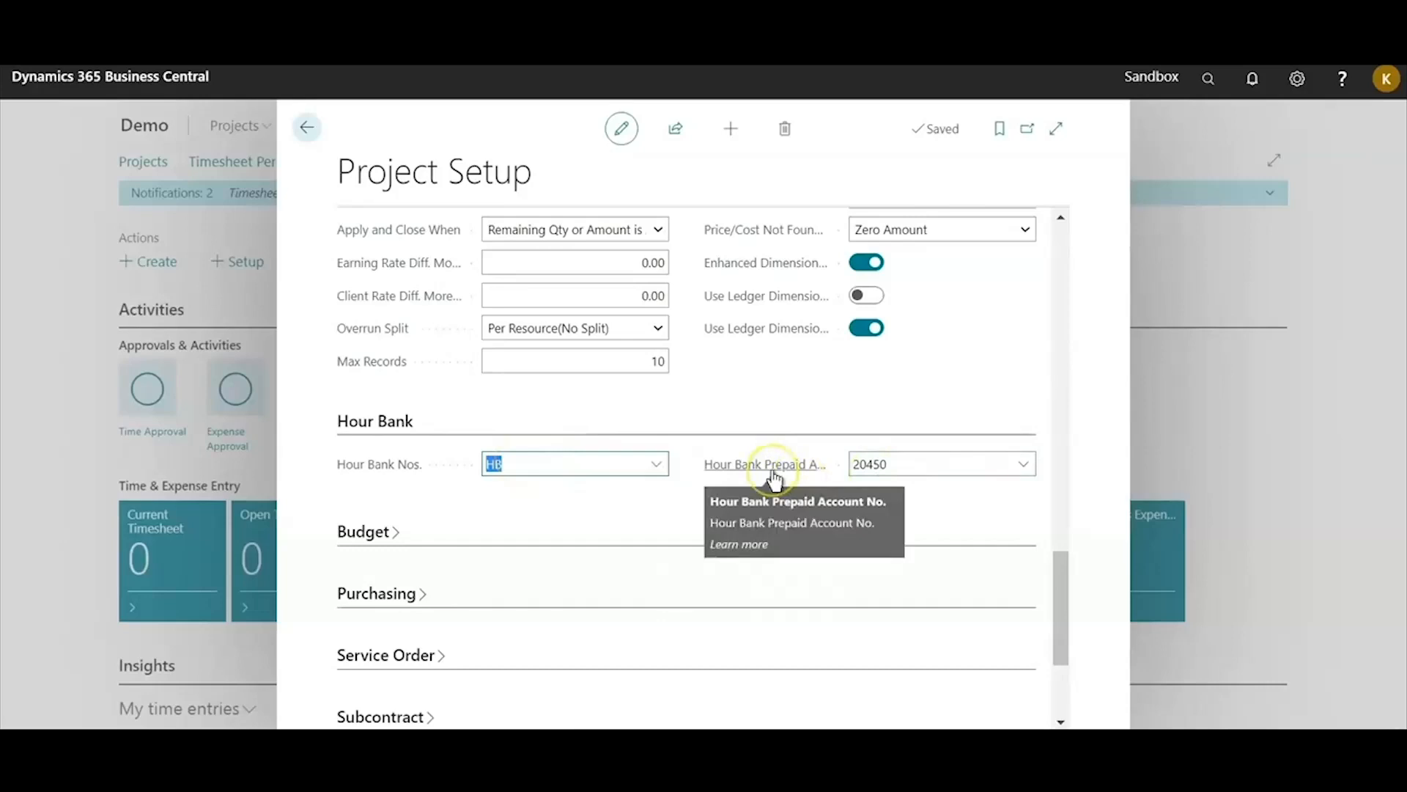
# Check the Hour Bank Prepaid Account No. field in Project Setup and close the page
pyautogui.click(912, 465)
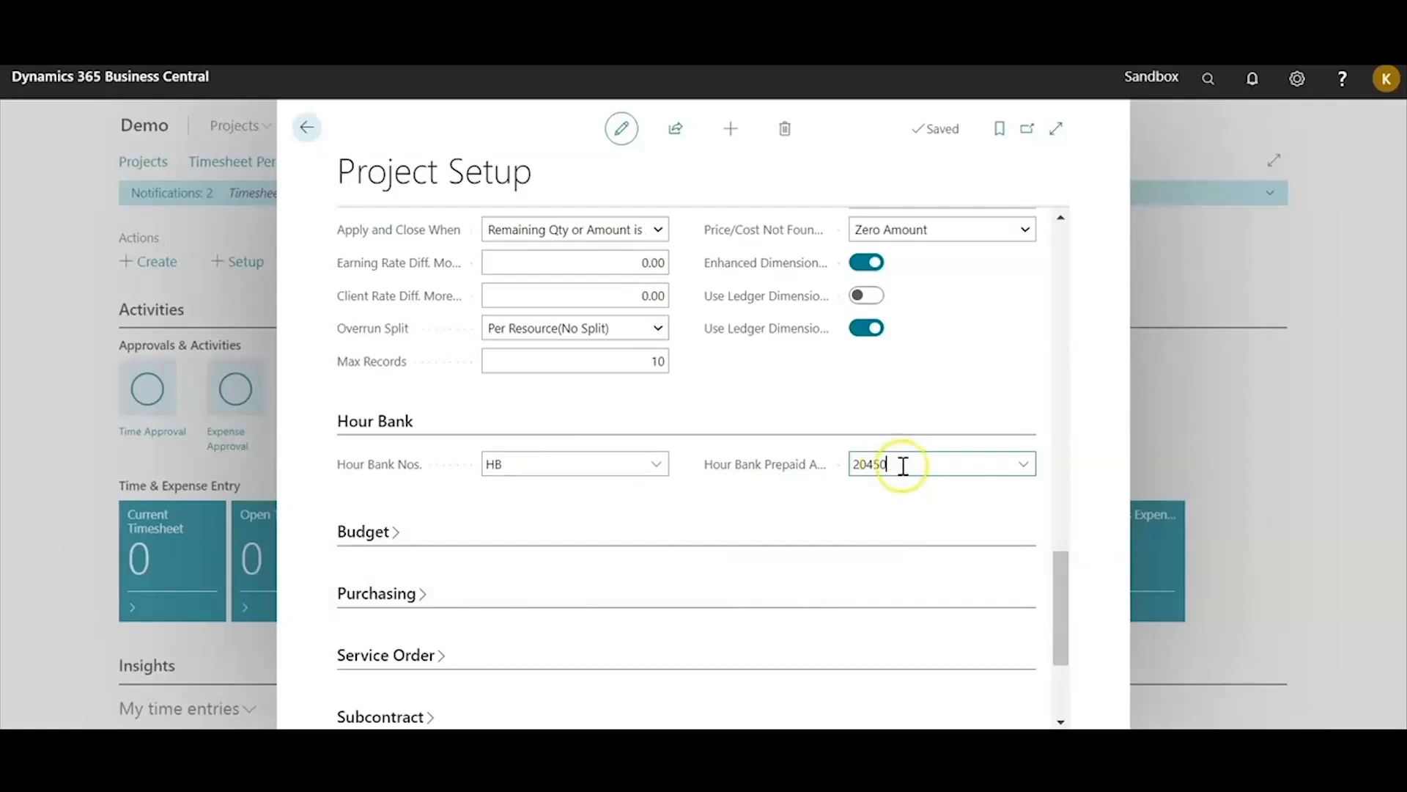
pyautogui.click(305, 131)
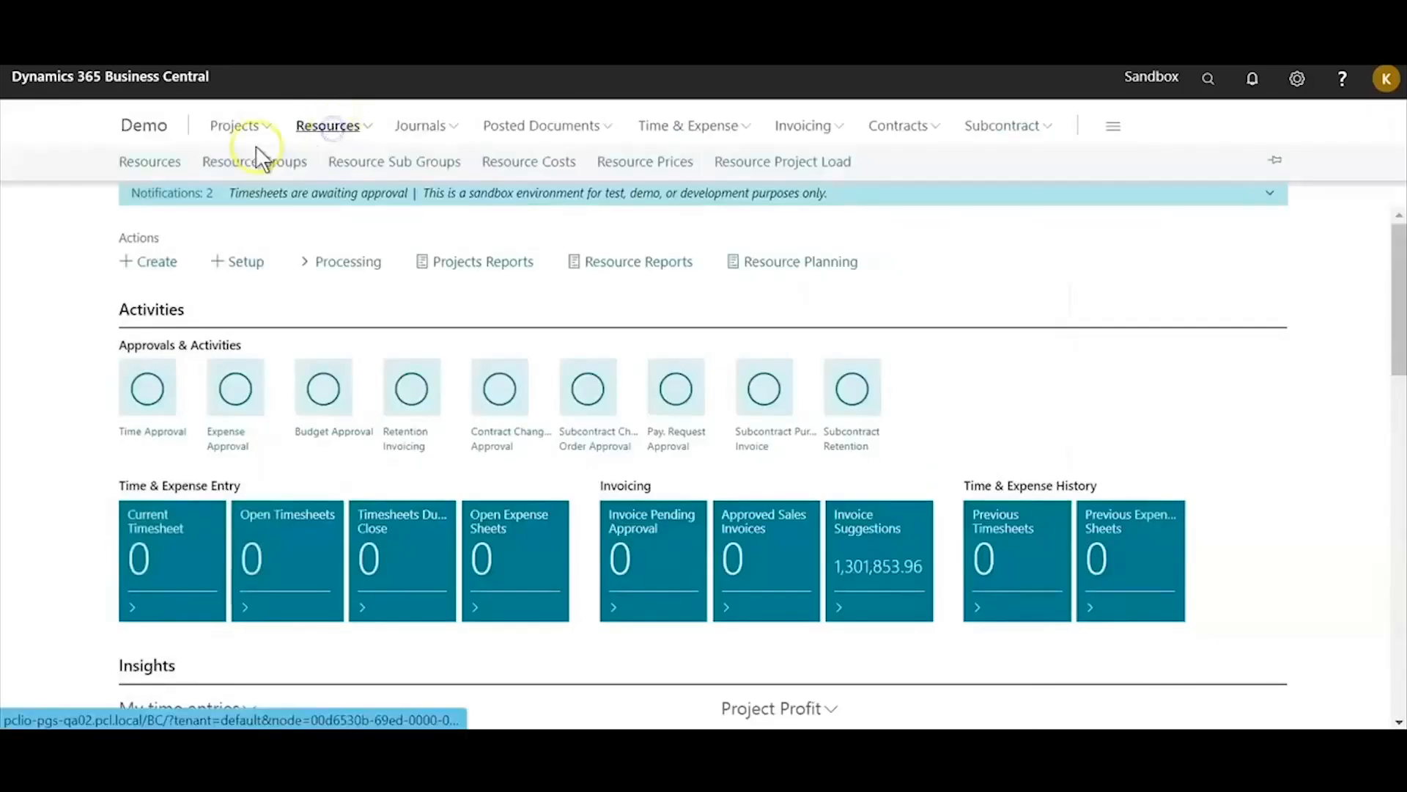
# Open the HRBANK resource card, review its general and invoicing settings including the Gen. Prod. Posting Group, and close it
pyautogui.click(165, 158)
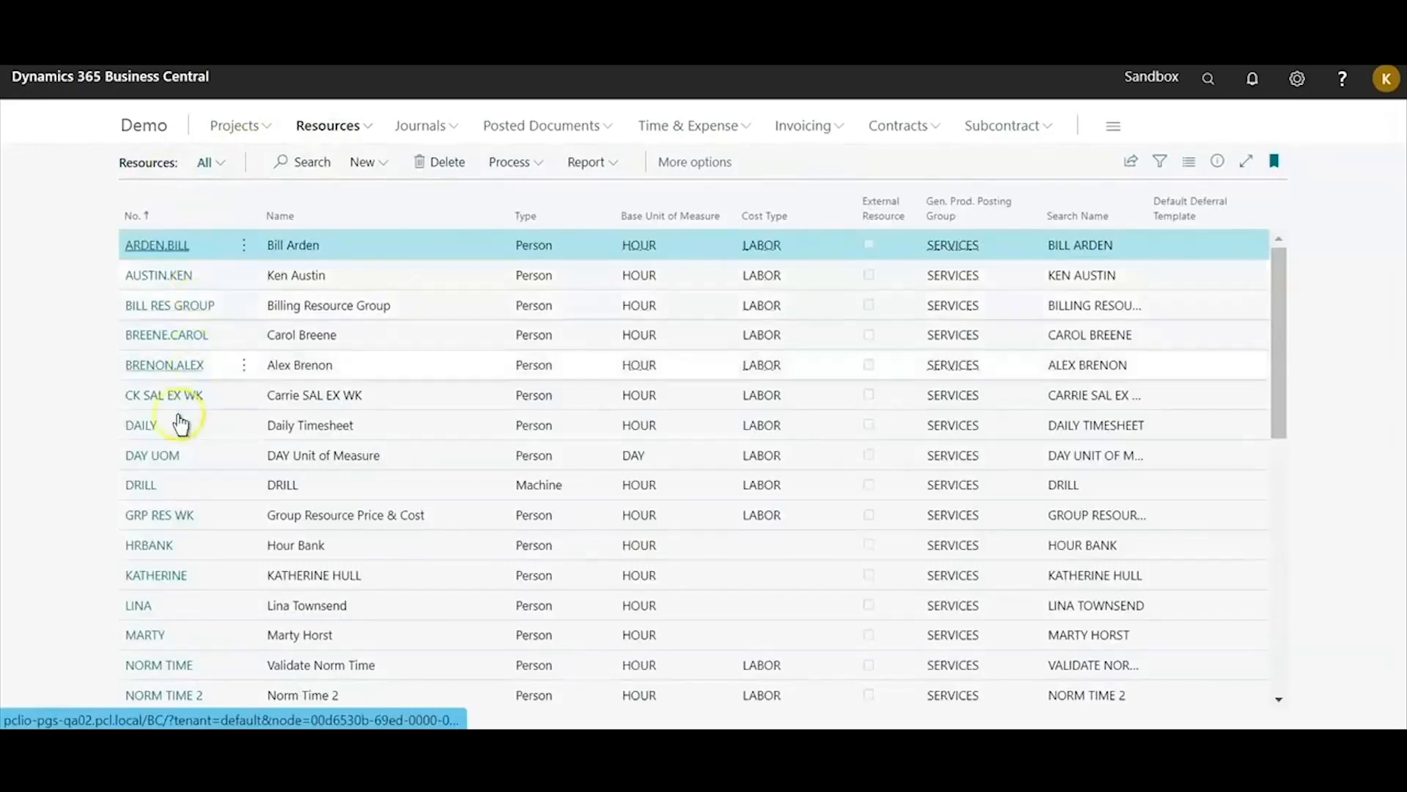
pyautogui.click(155, 546)
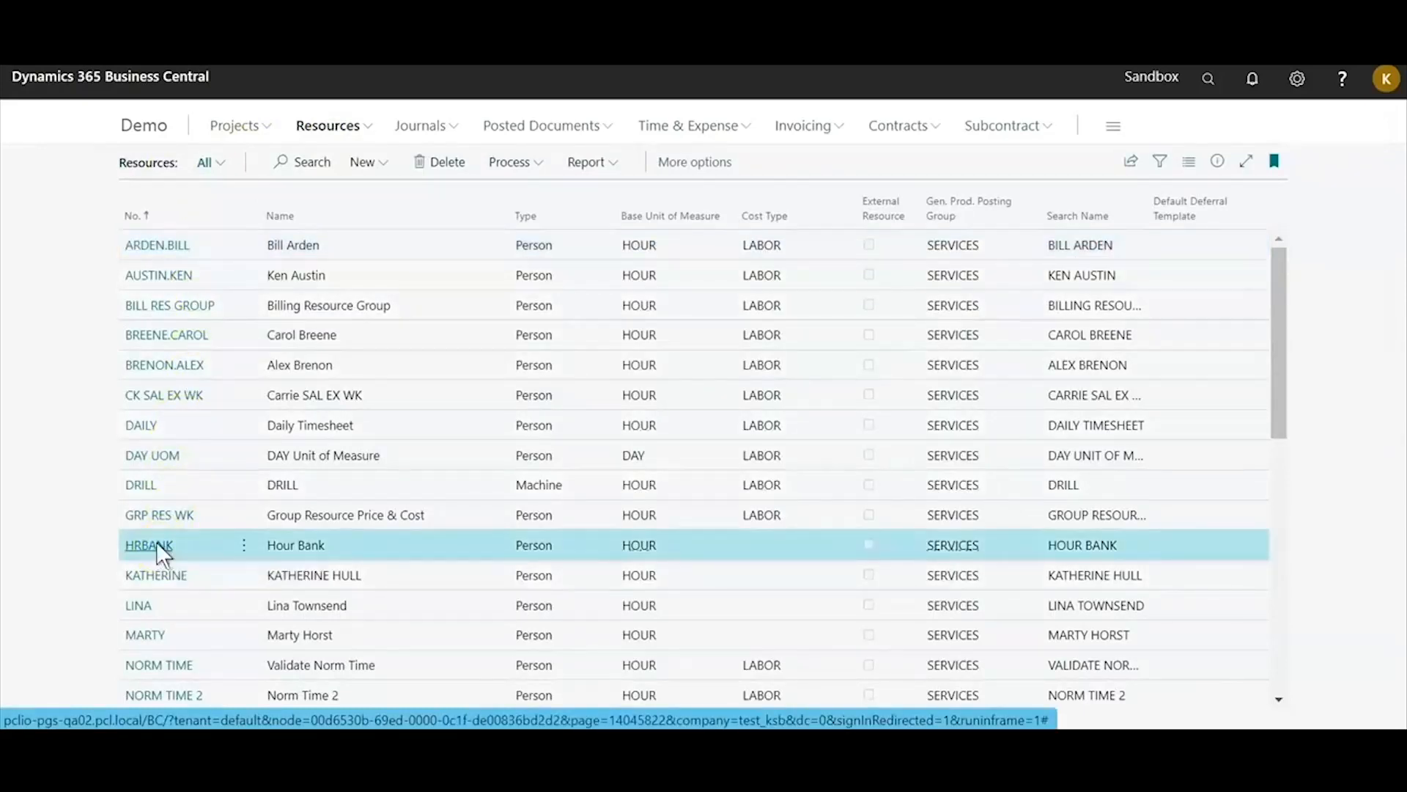
pyautogui.click(154, 546)
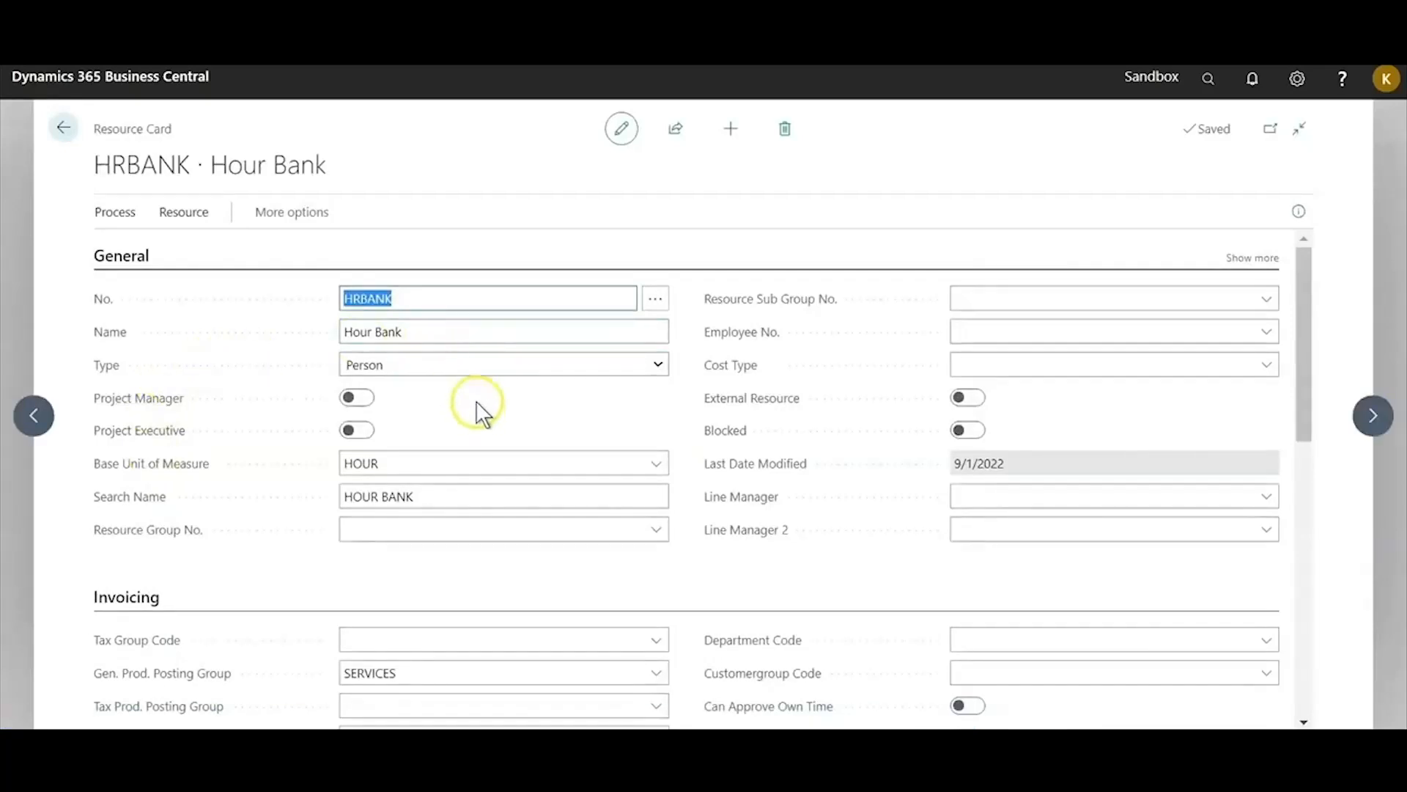
pyautogui.scroll(-2, 393, 414)
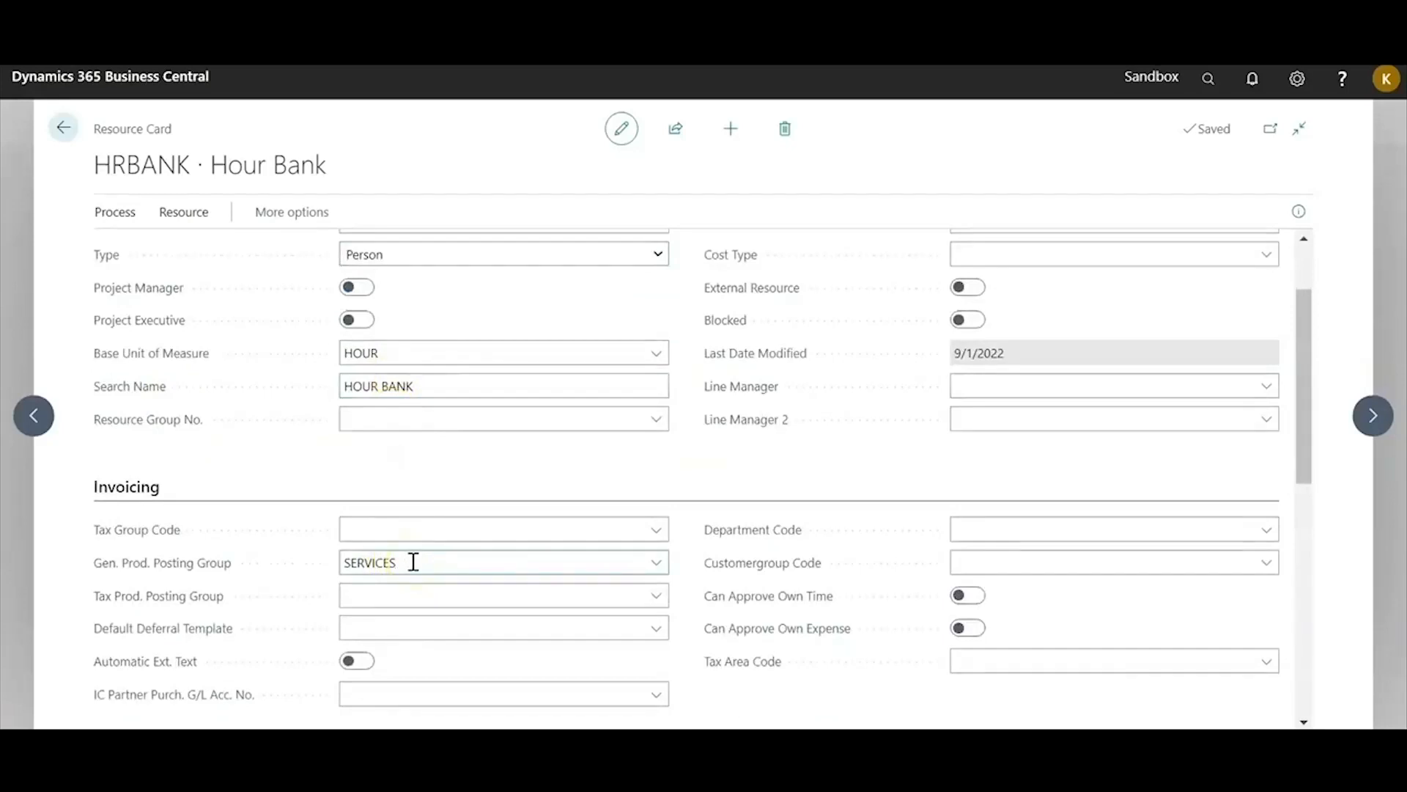
pyautogui.click(64, 131)
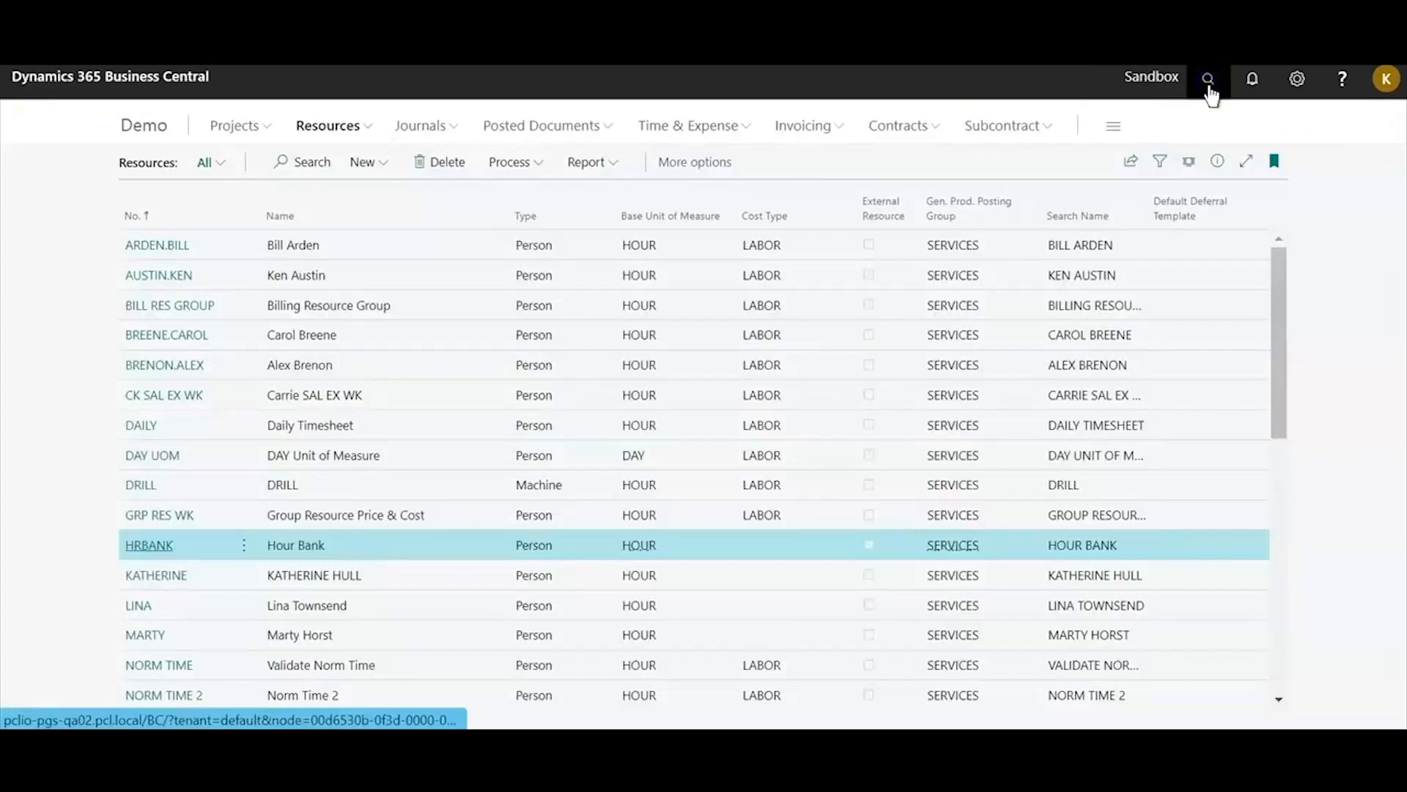
# Check the sales account for the SERVICES product group in the DOMESTIC general business posting setup, and return to the resource list
pyautogui.click(1209, 80)
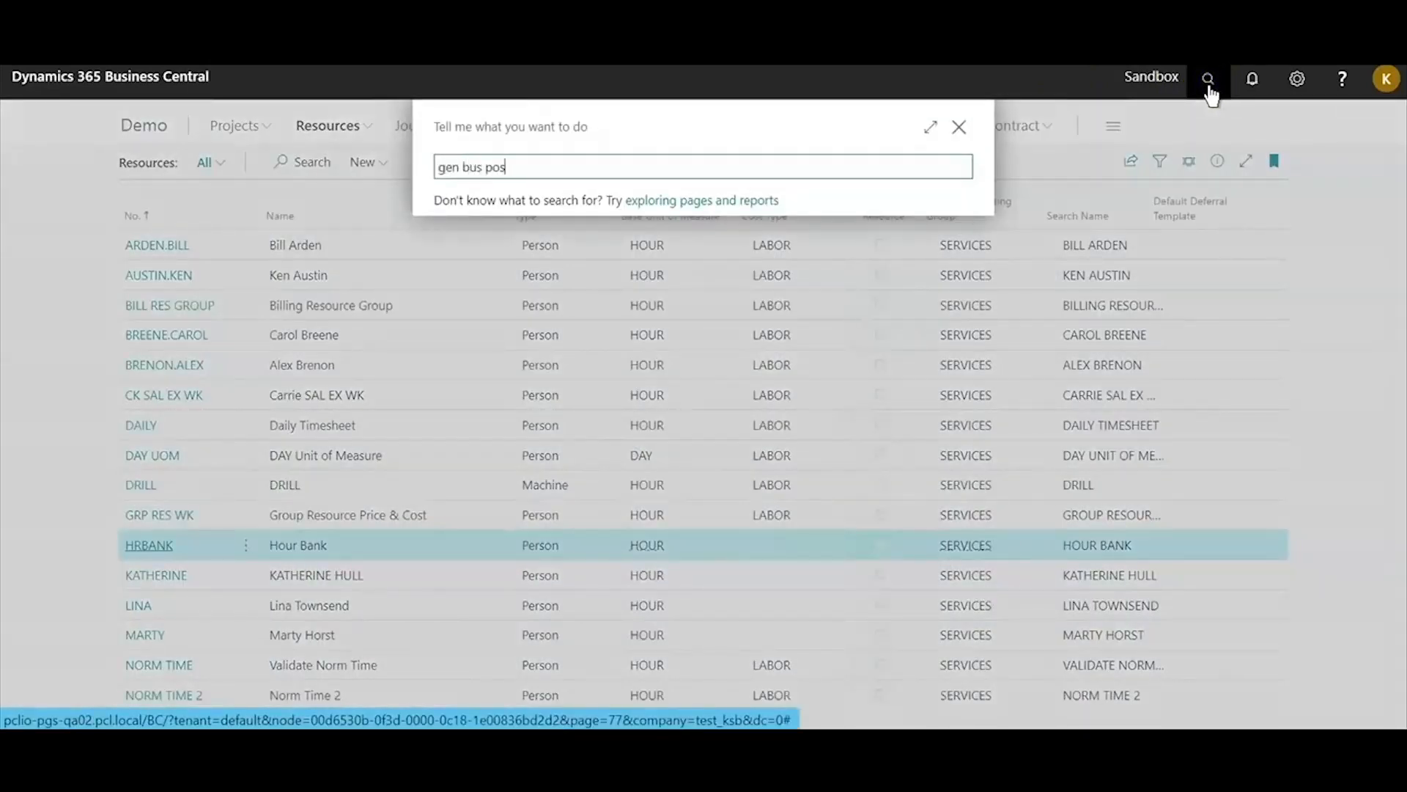
pyautogui.click(504, 242)
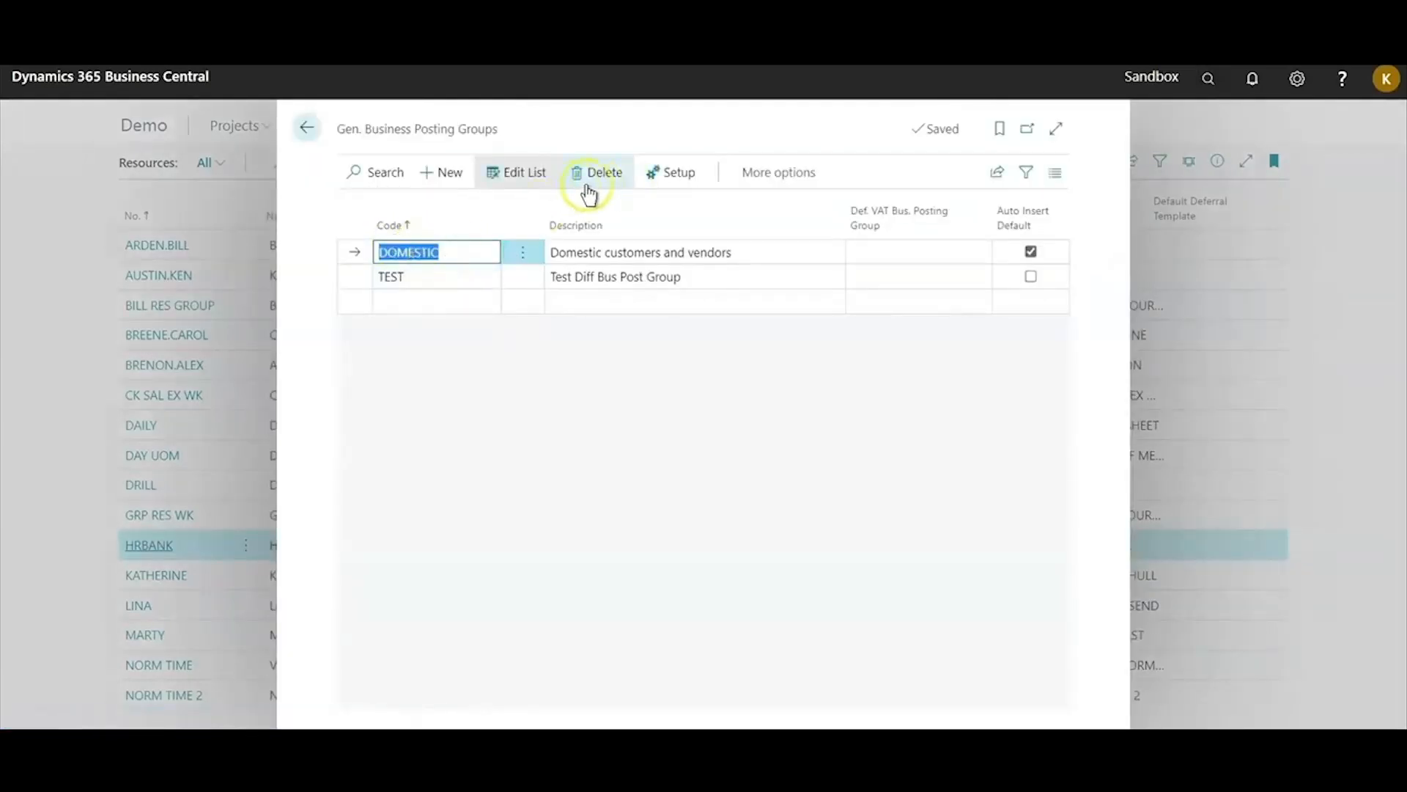
pyautogui.click(685, 186)
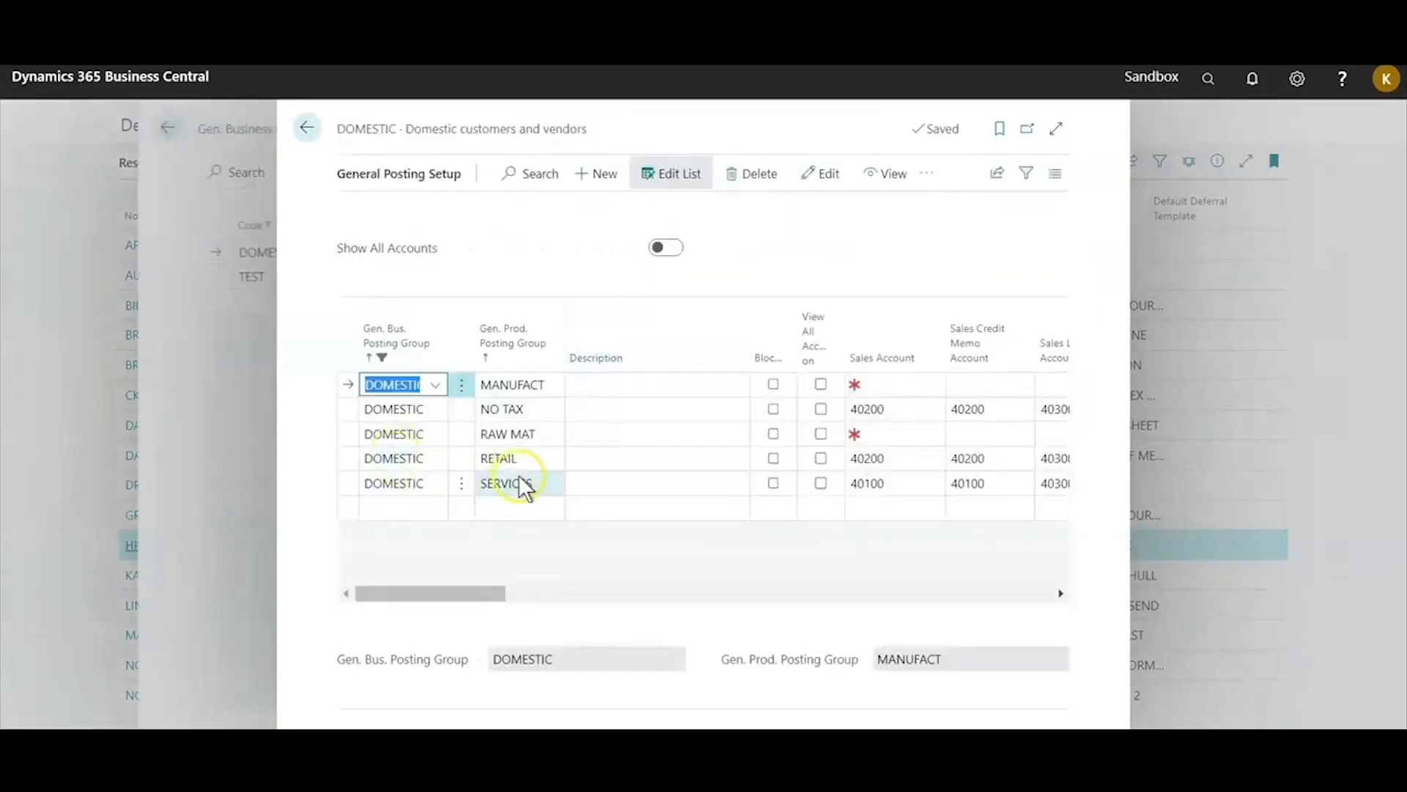
pyautogui.click(523, 484)
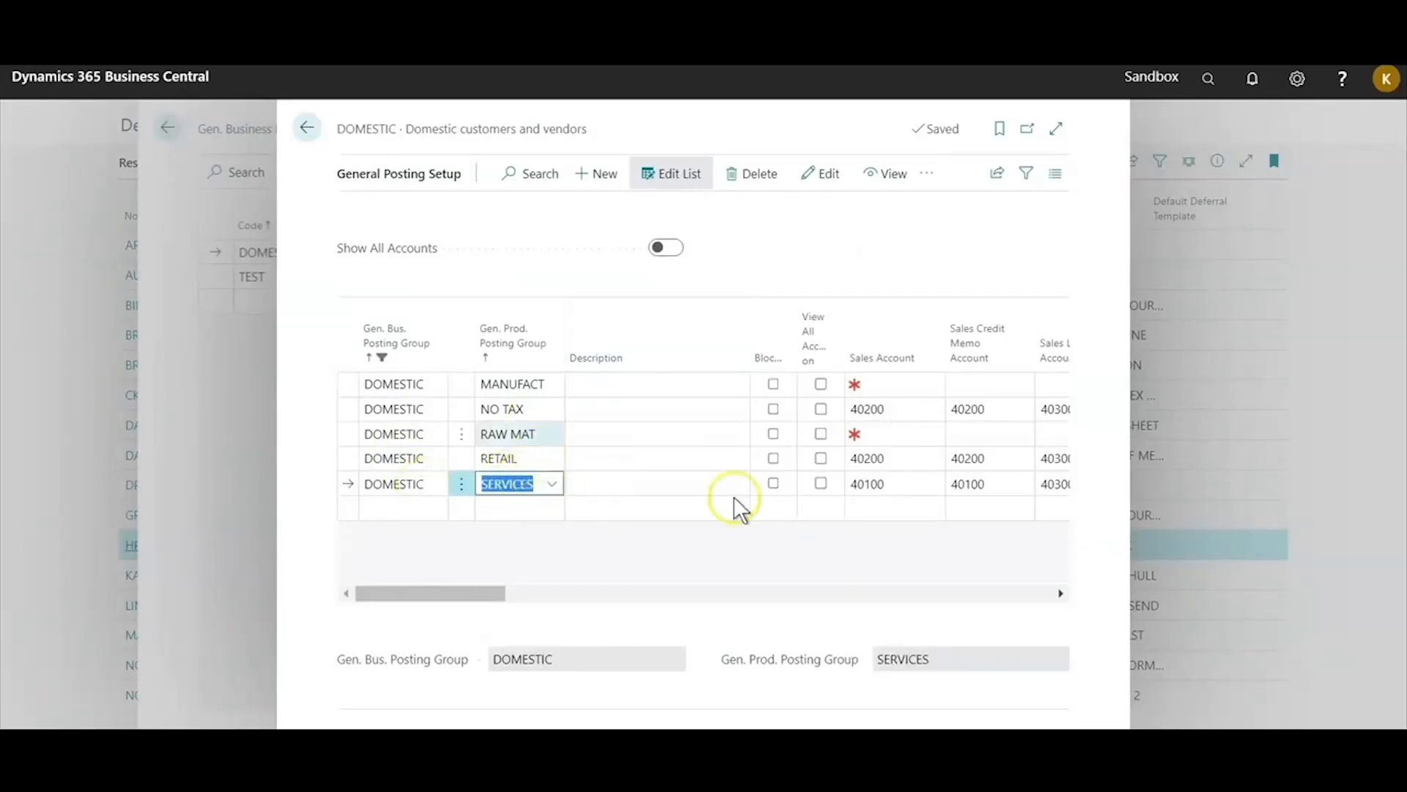
pyautogui.click(901, 481)
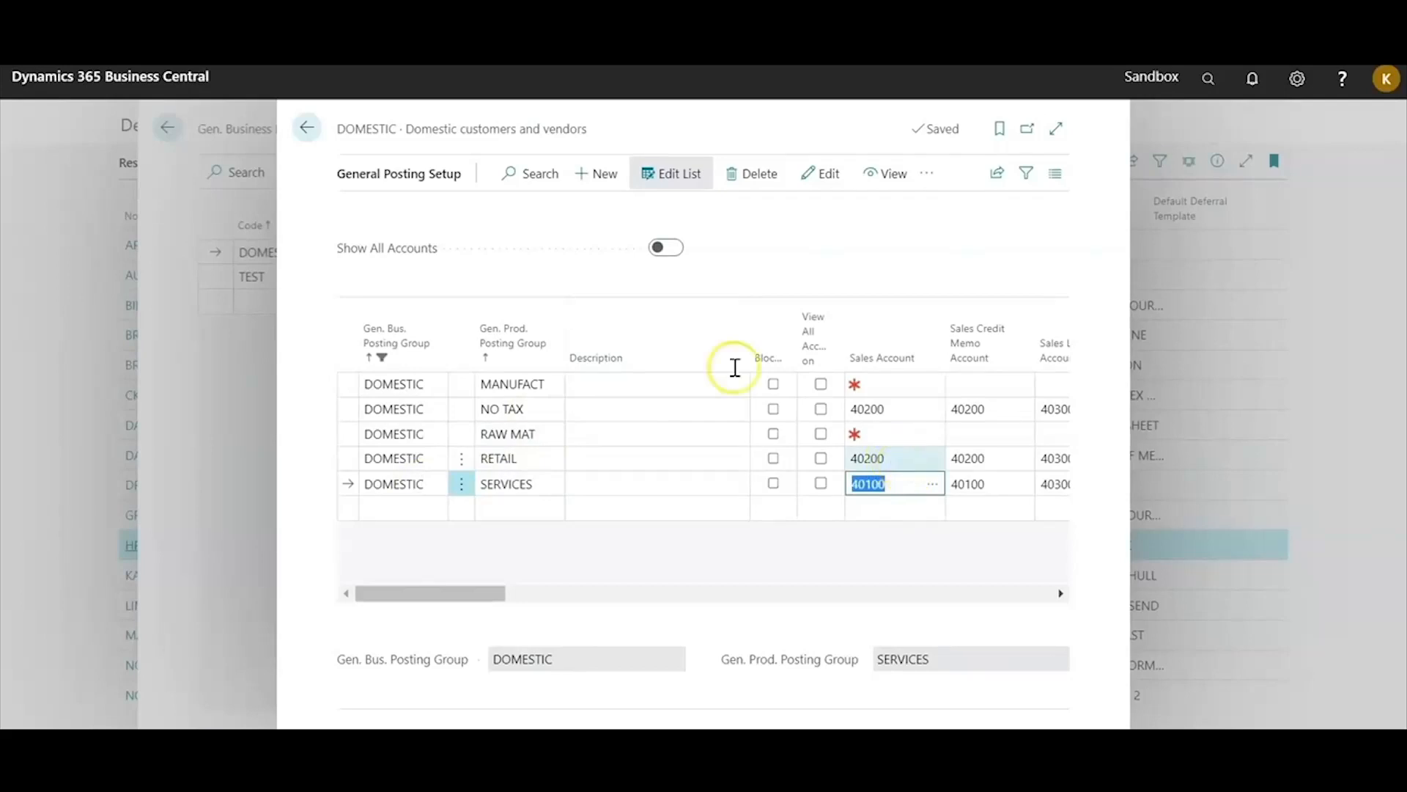
pyautogui.click(303, 132)
pyautogui.click(304, 130)
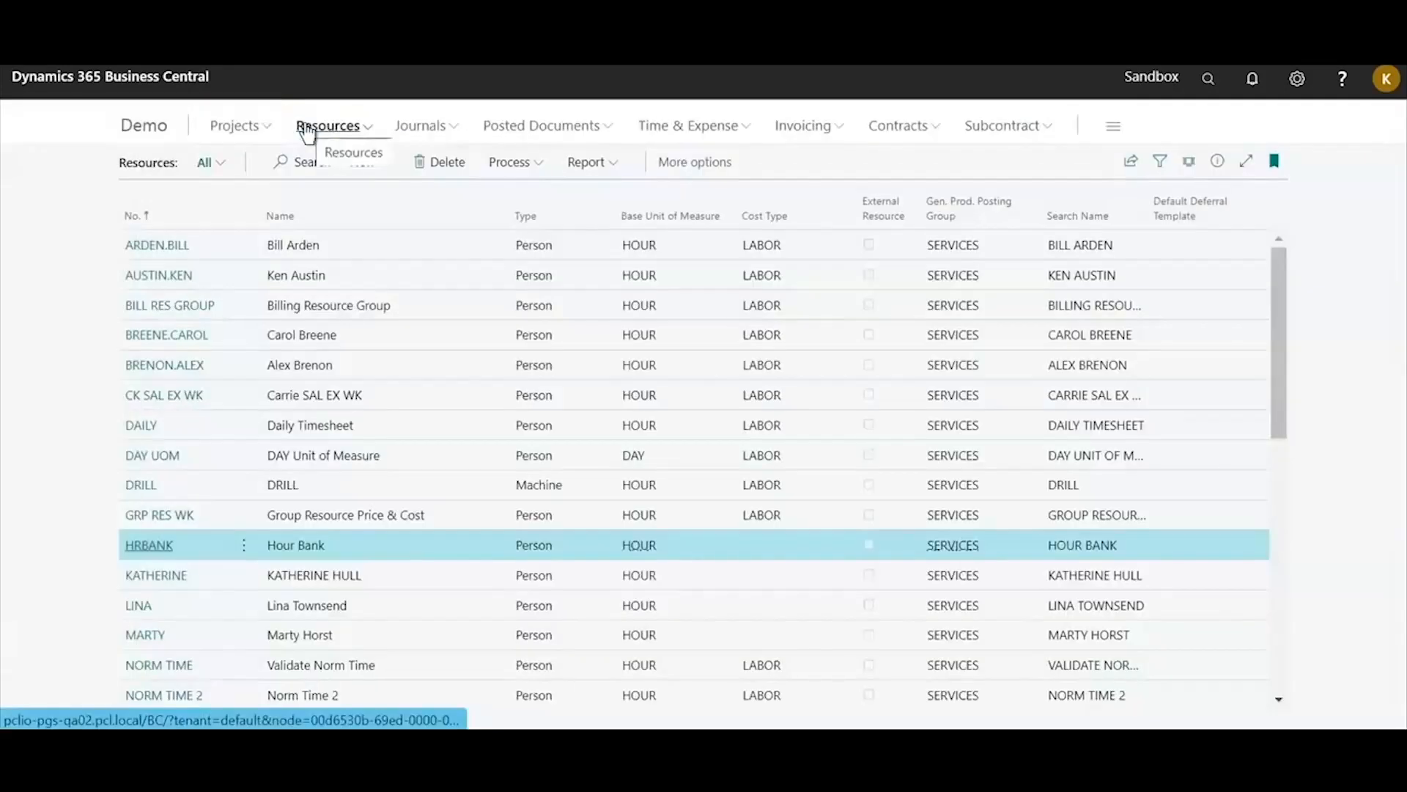
# Open the ONGOINGSUPPORT project plan from the project list, review its header and task lines, and close it
pyautogui.click(233, 128)
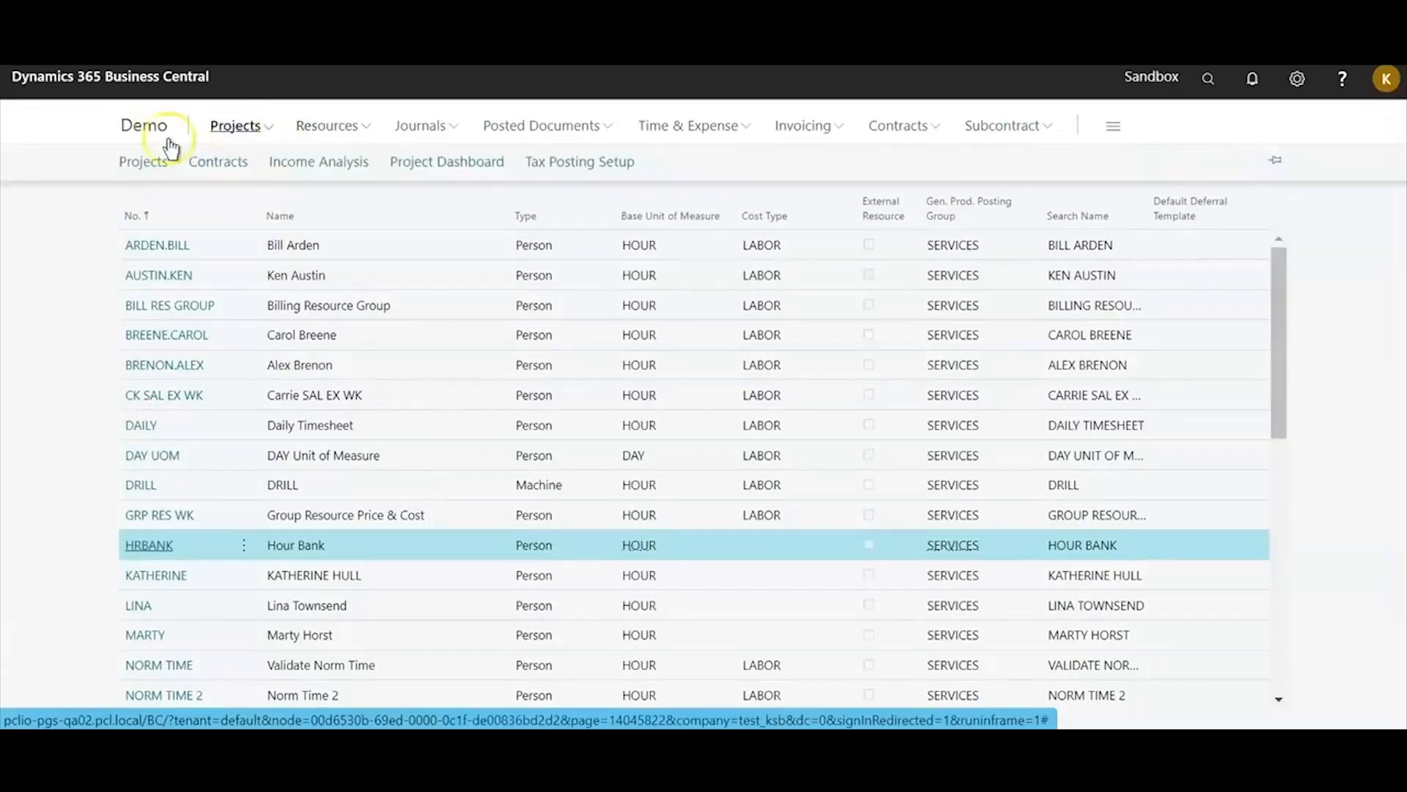
pyautogui.click(143, 161)
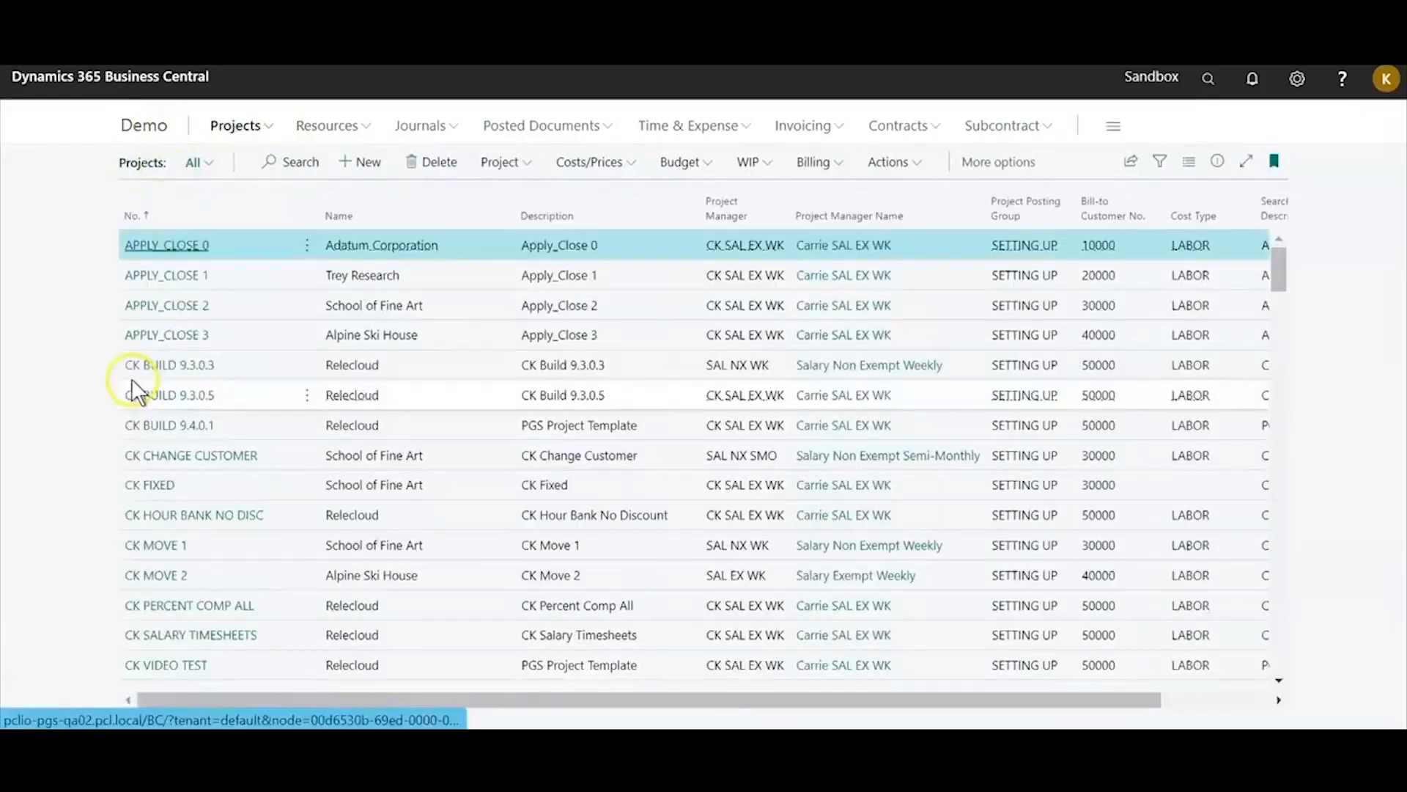
pyautogui.scroll(-3, 146, 440)
pyautogui.scroll(-3, 187, 418)
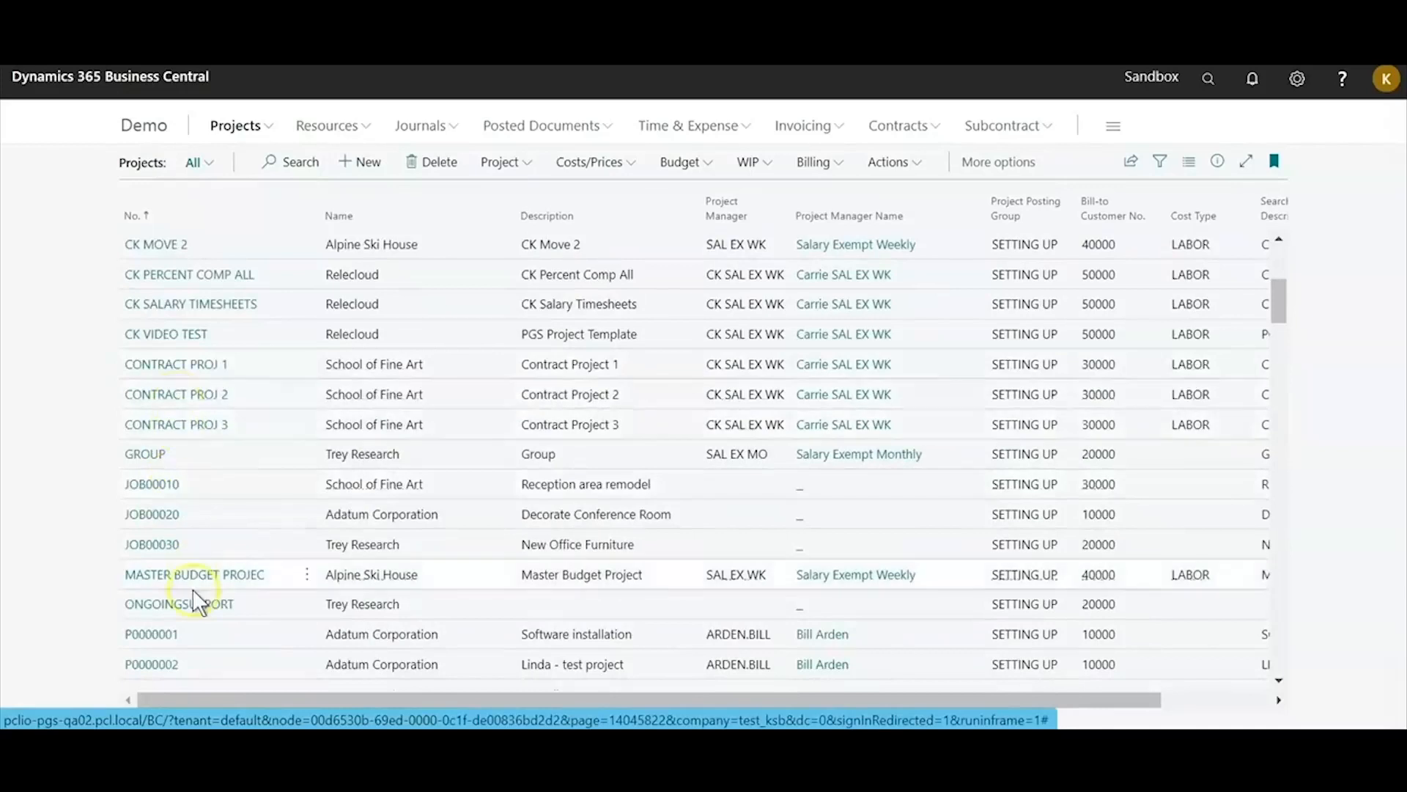
pyautogui.click(206, 608)
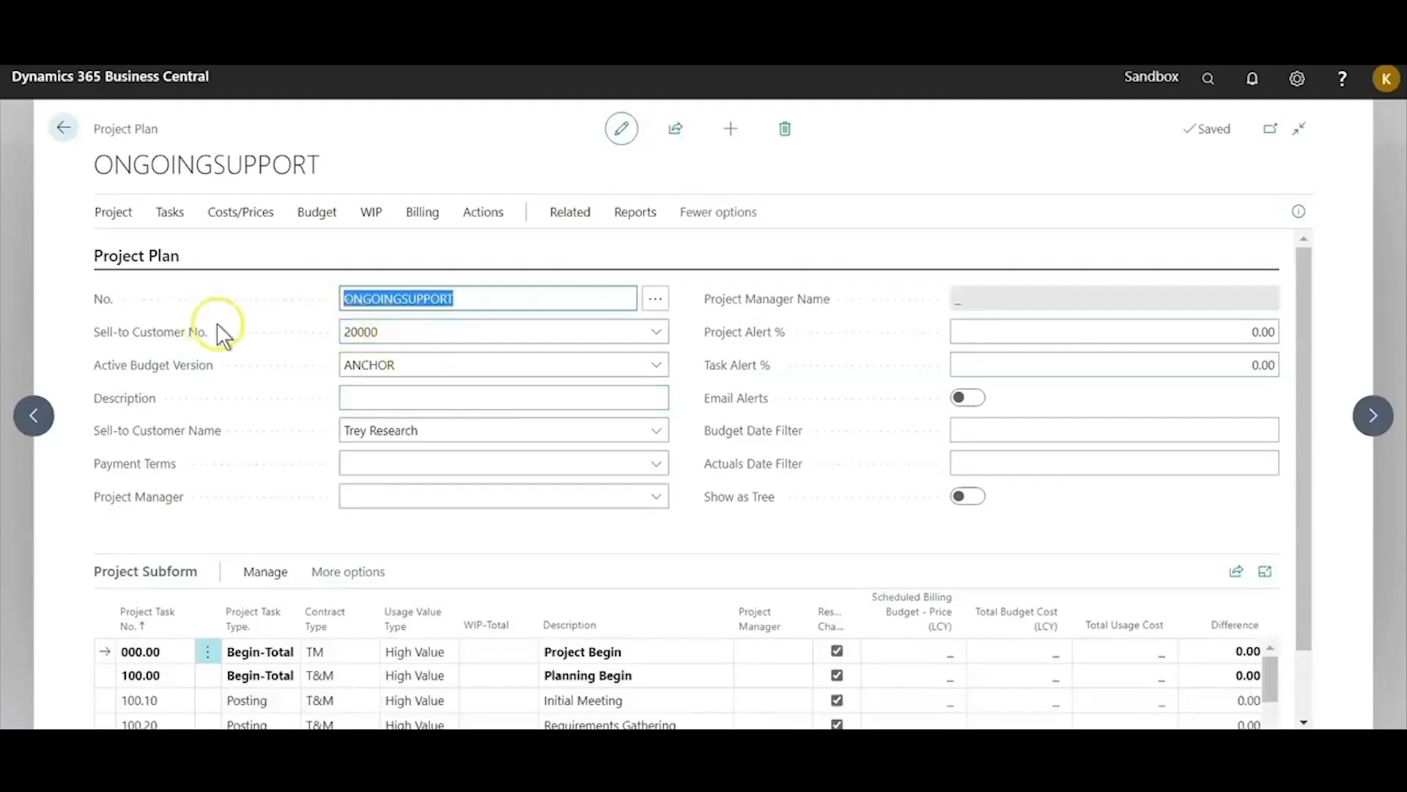
pyautogui.scroll(-1, 363, 371)
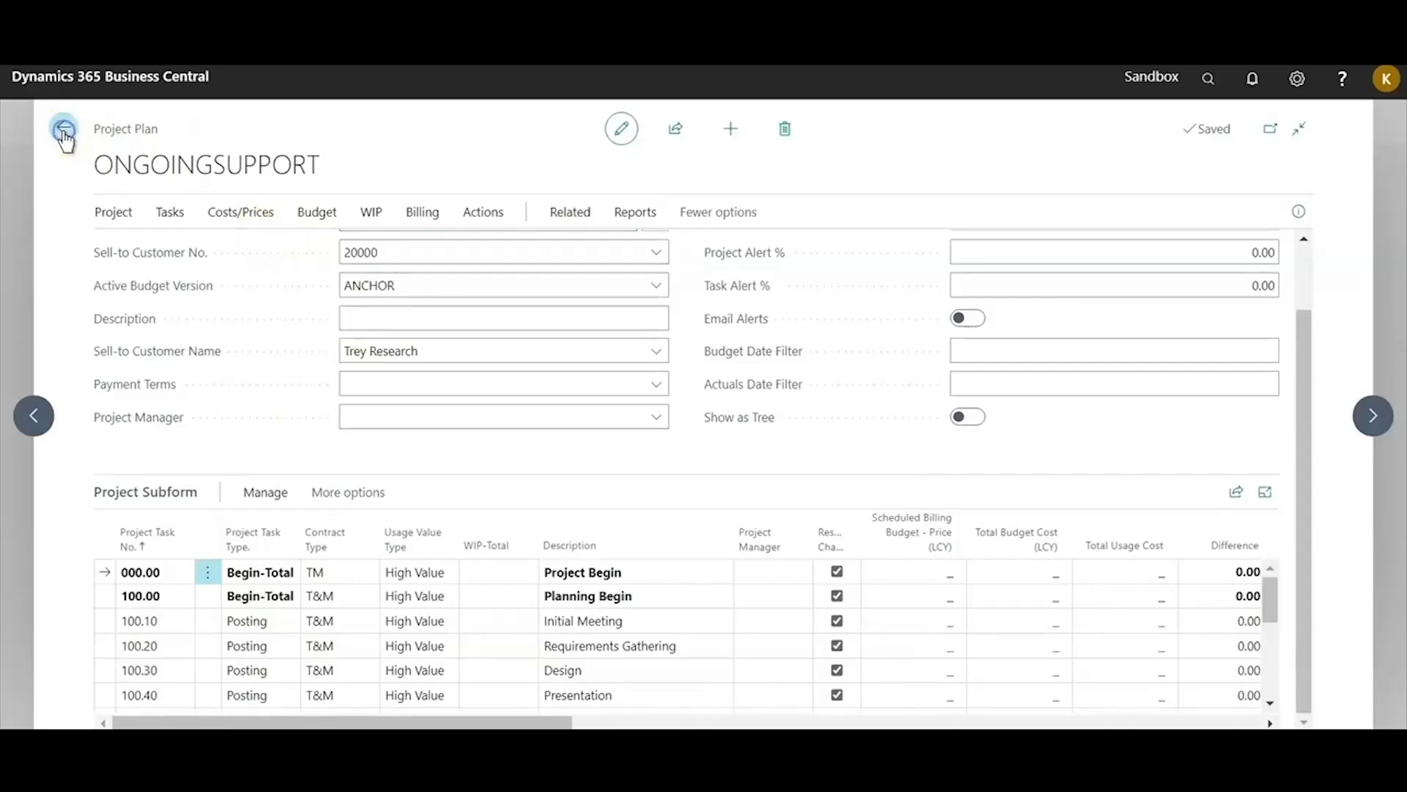
pyautogui.press('Escape')
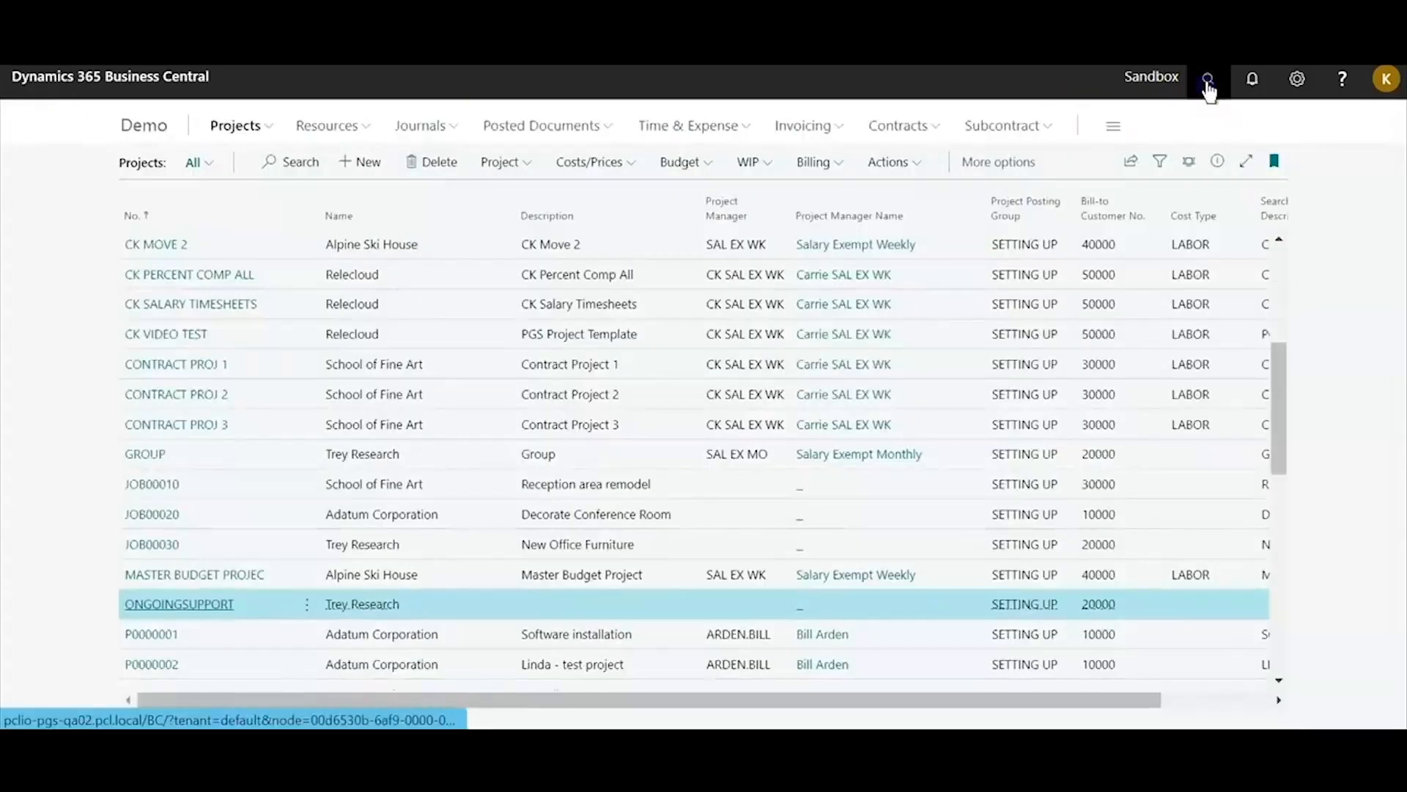
# Open the Trey Research hour bank from the Hour Bank List and add the missing zero to the customer number in its description
pyautogui.click(1208, 87)
pyautogui.write('hour bank')
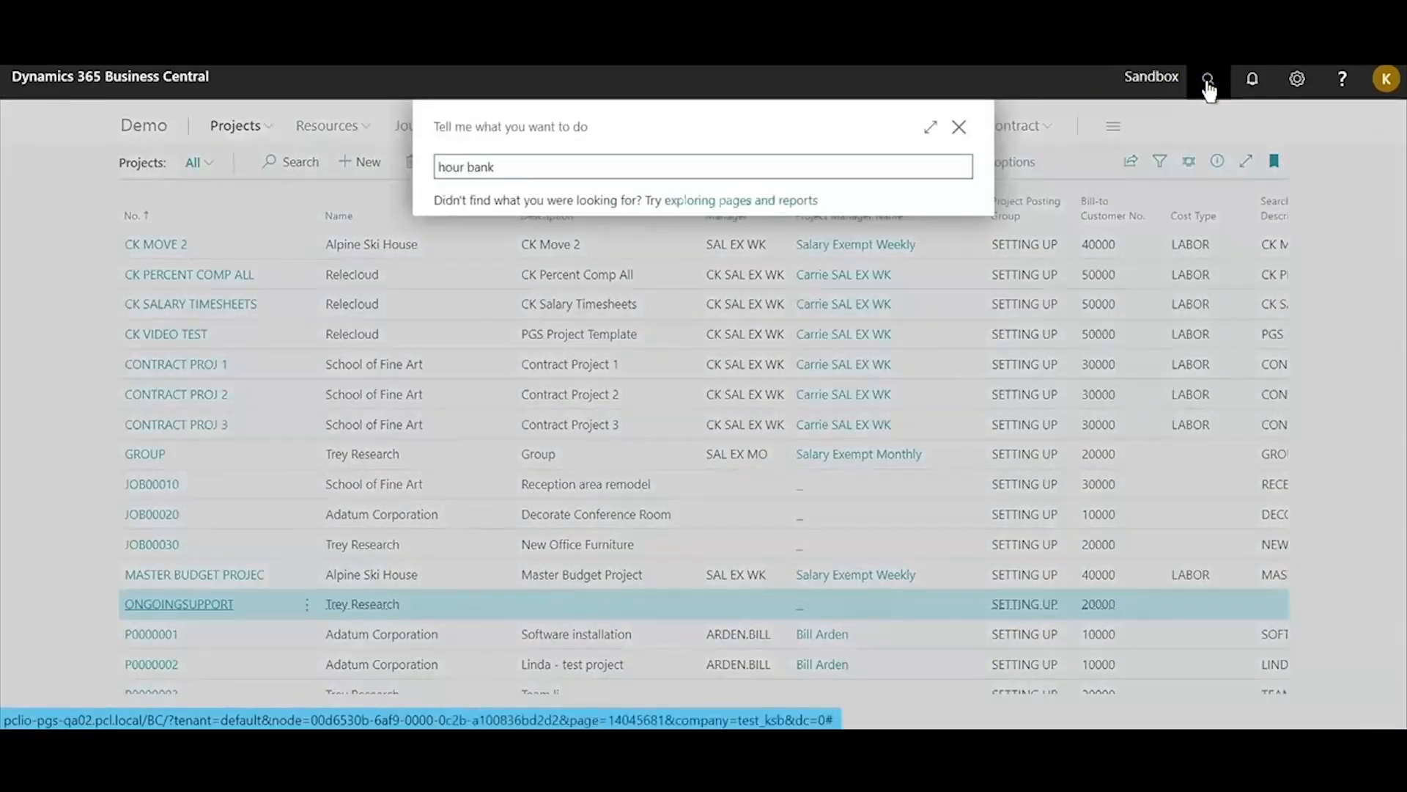
pyautogui.click(487, 236)
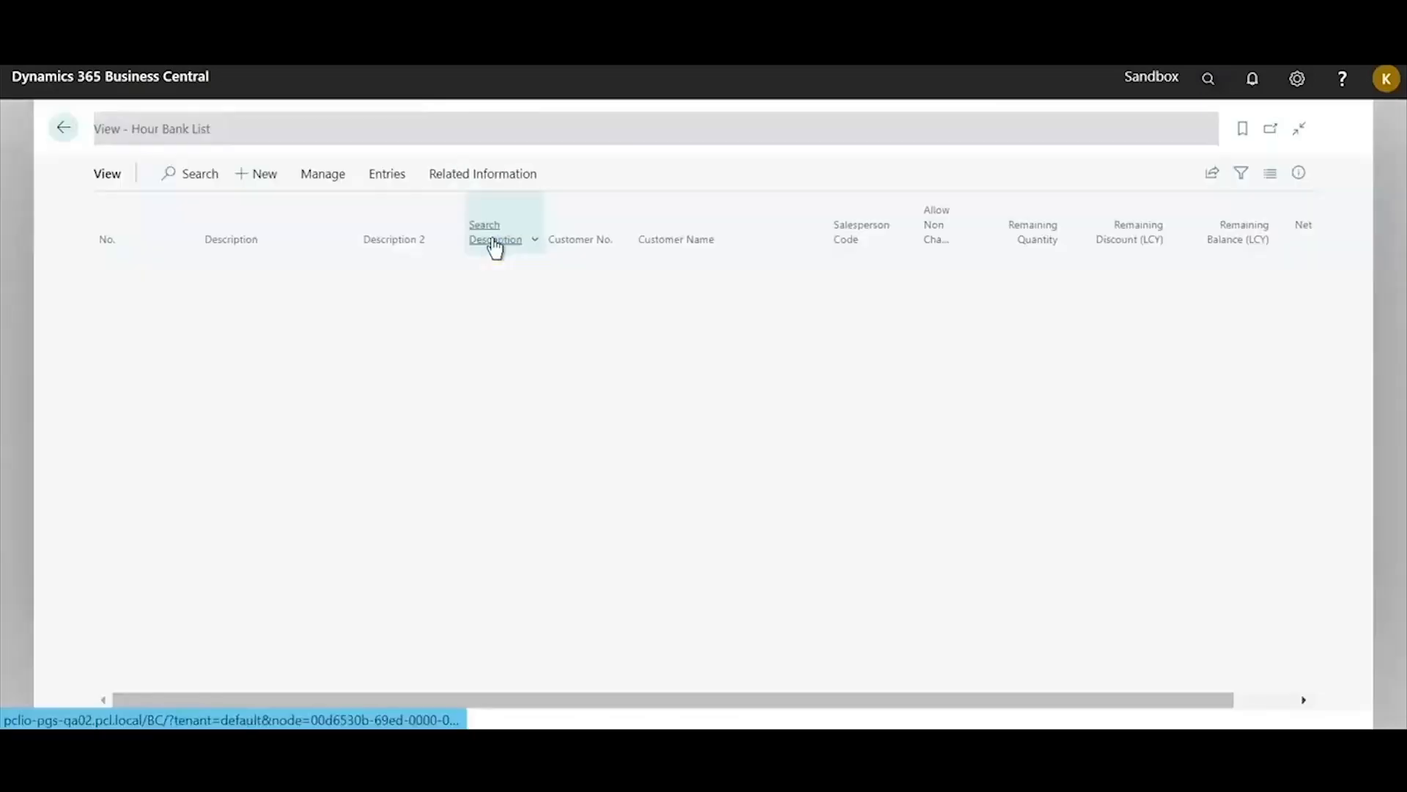
pyautogui.click(143, 328)
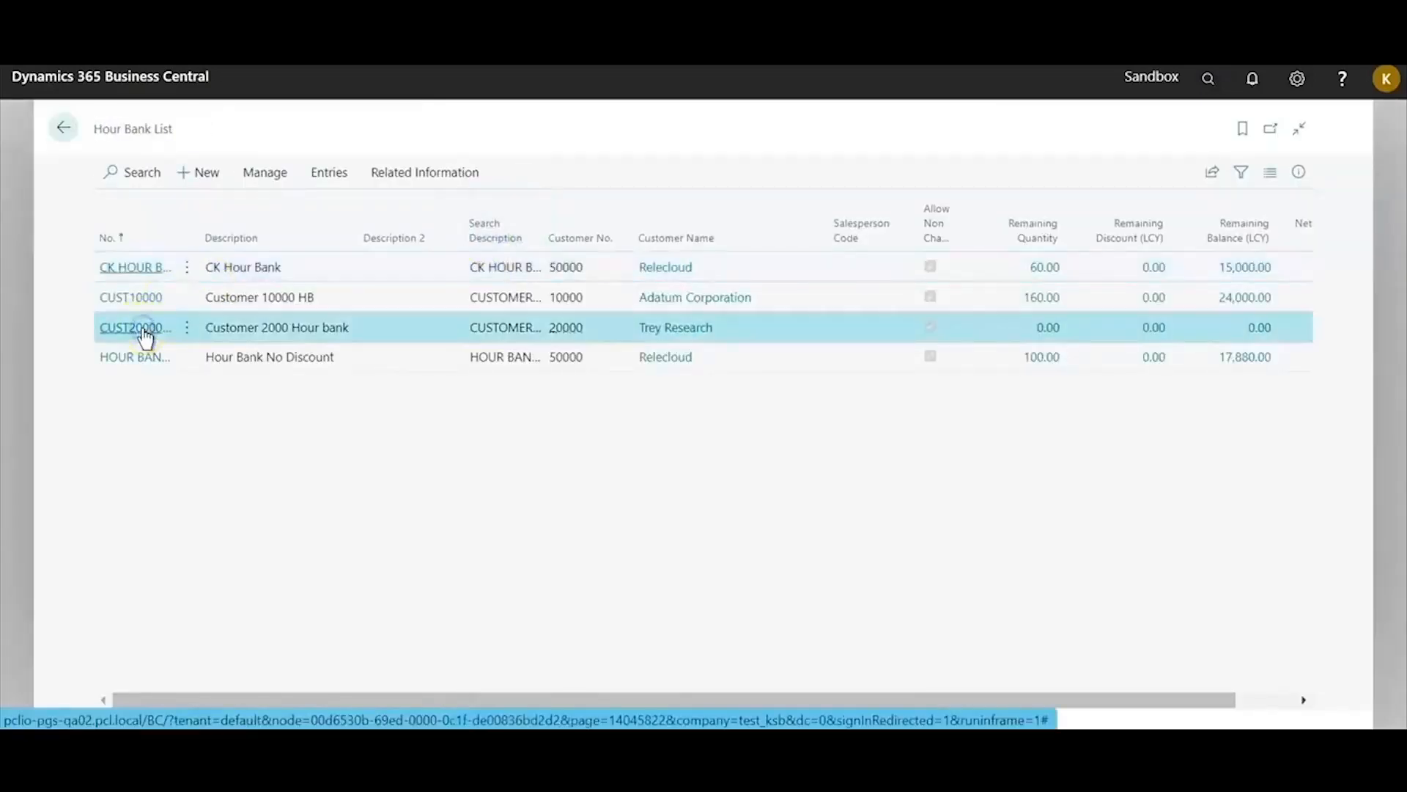
pyautogui.click(415, 333)
pyautogui.click(415, 334)
pyautogui.write('0')
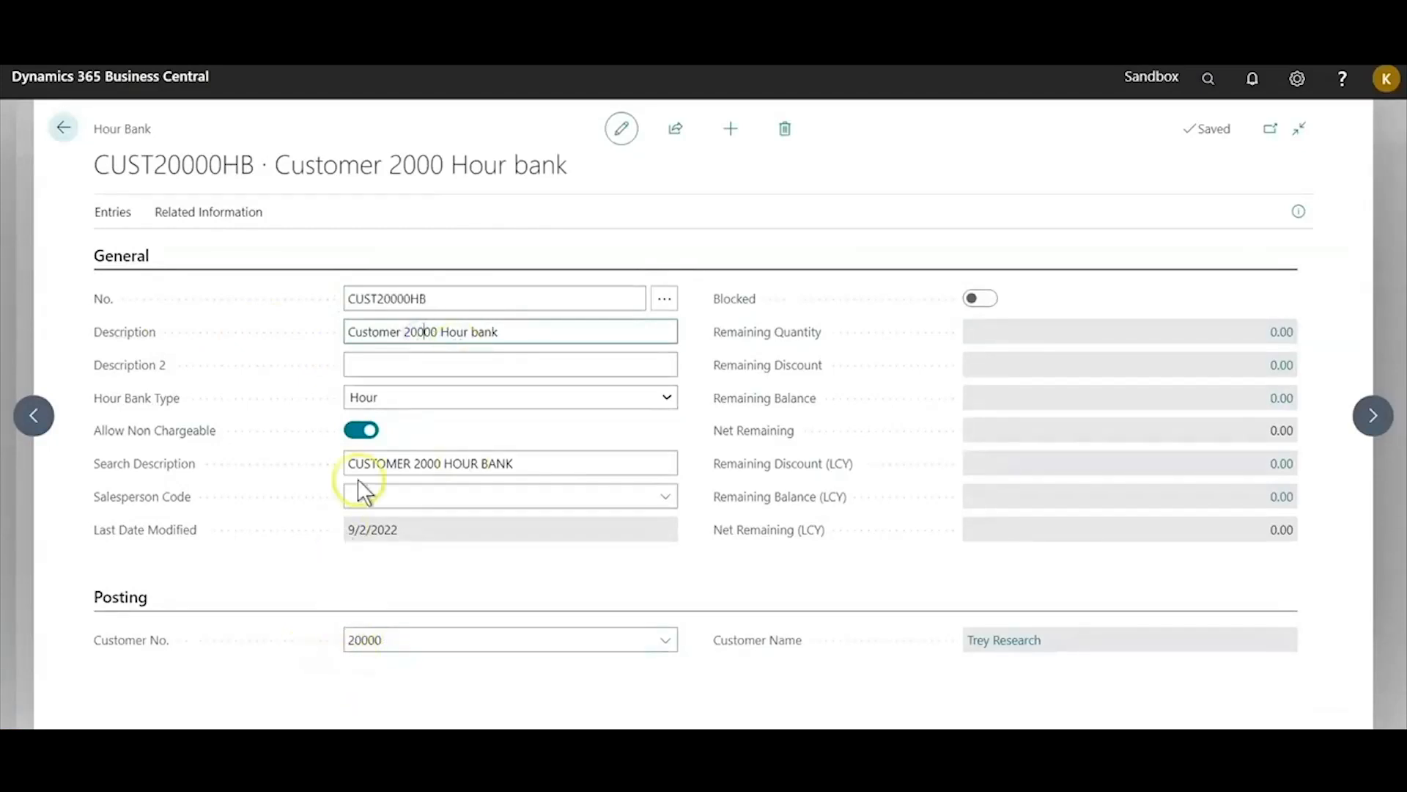
# Check the available Hour Bank Type options and keep the type set to Hour
pyautogui.click(372, 396)
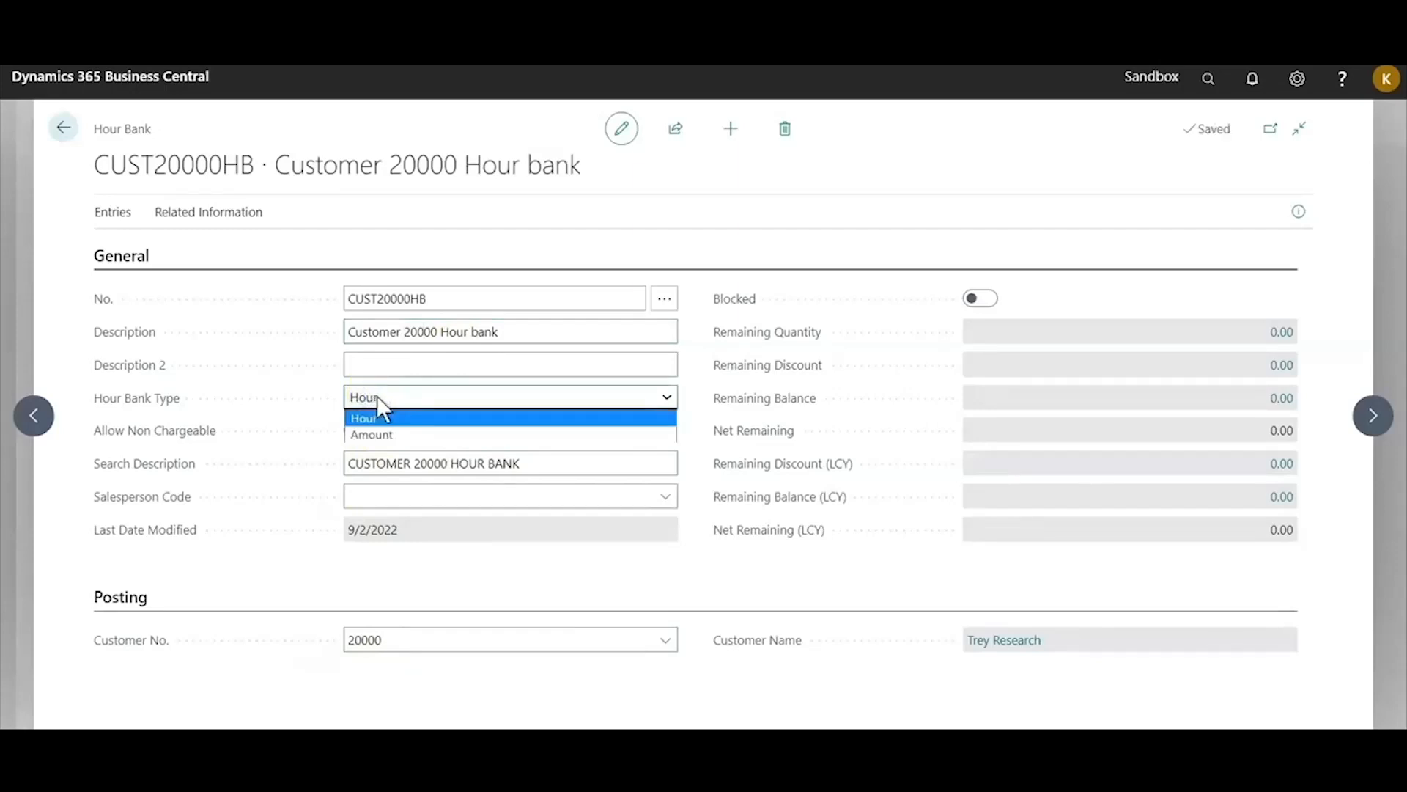
pyautogui.click(386, 418)
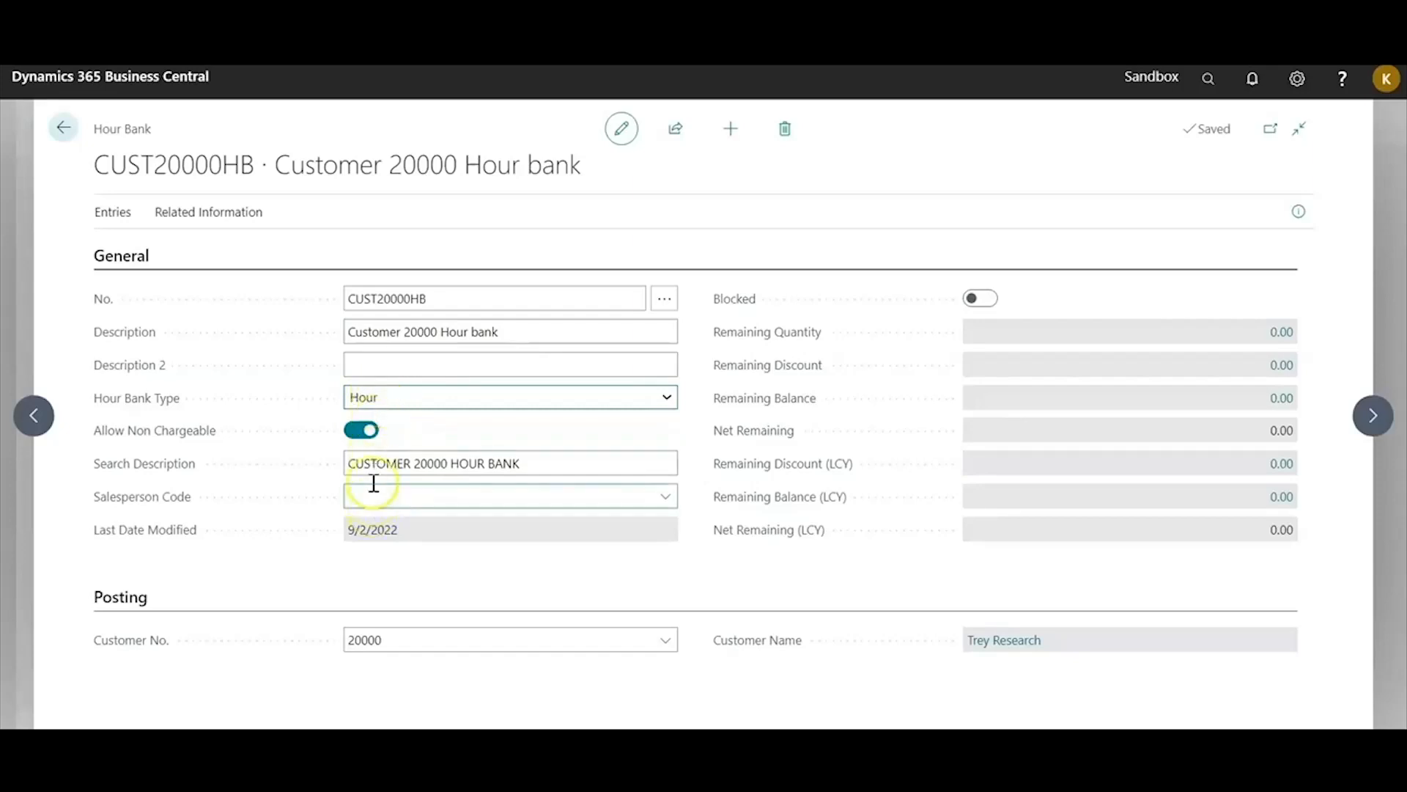
pyautogui.click(393, 397)
pyautogui.click(395, 417)
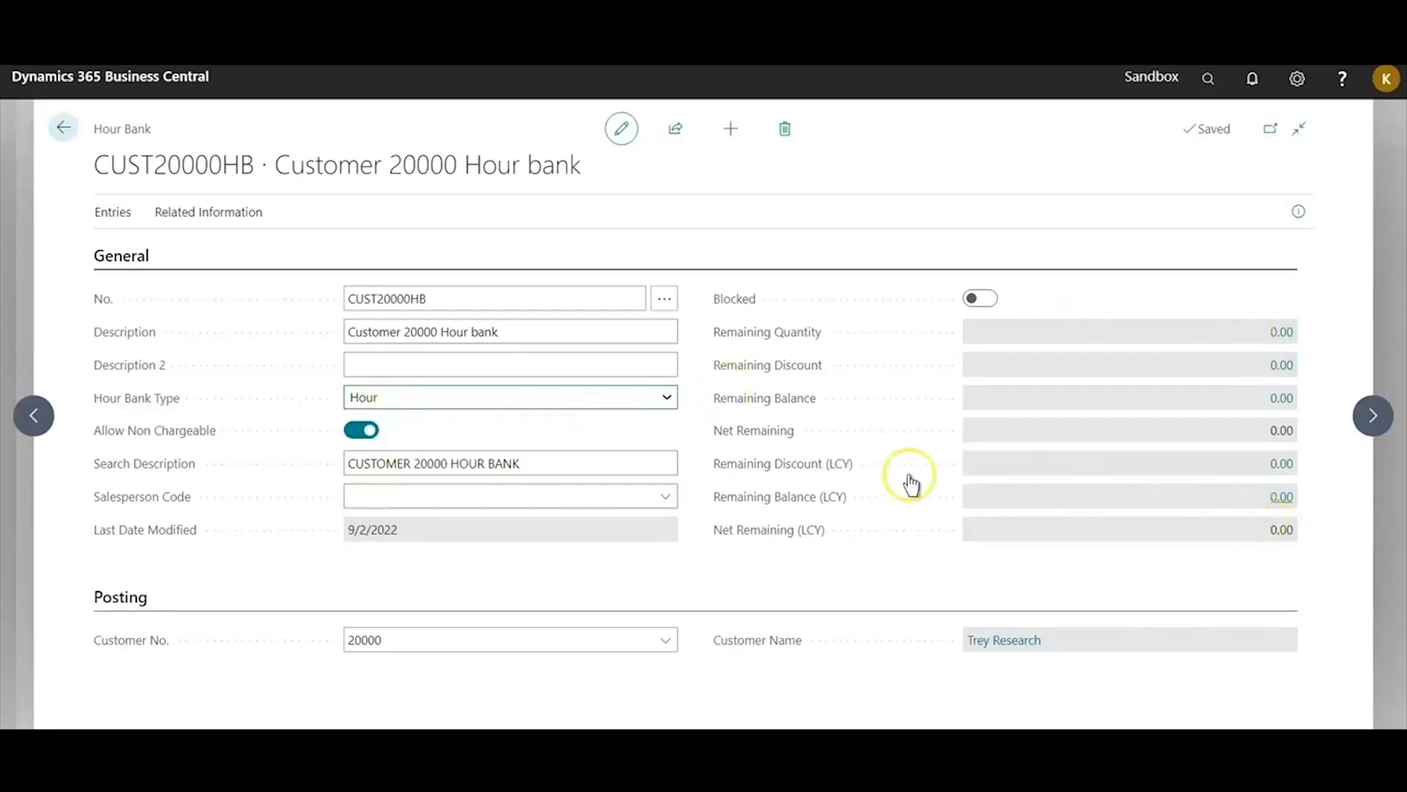
# Review the valid projects assigned to the Trey Research hour bank and return to the Hour Bank List
pyautogui.click(195, 214)
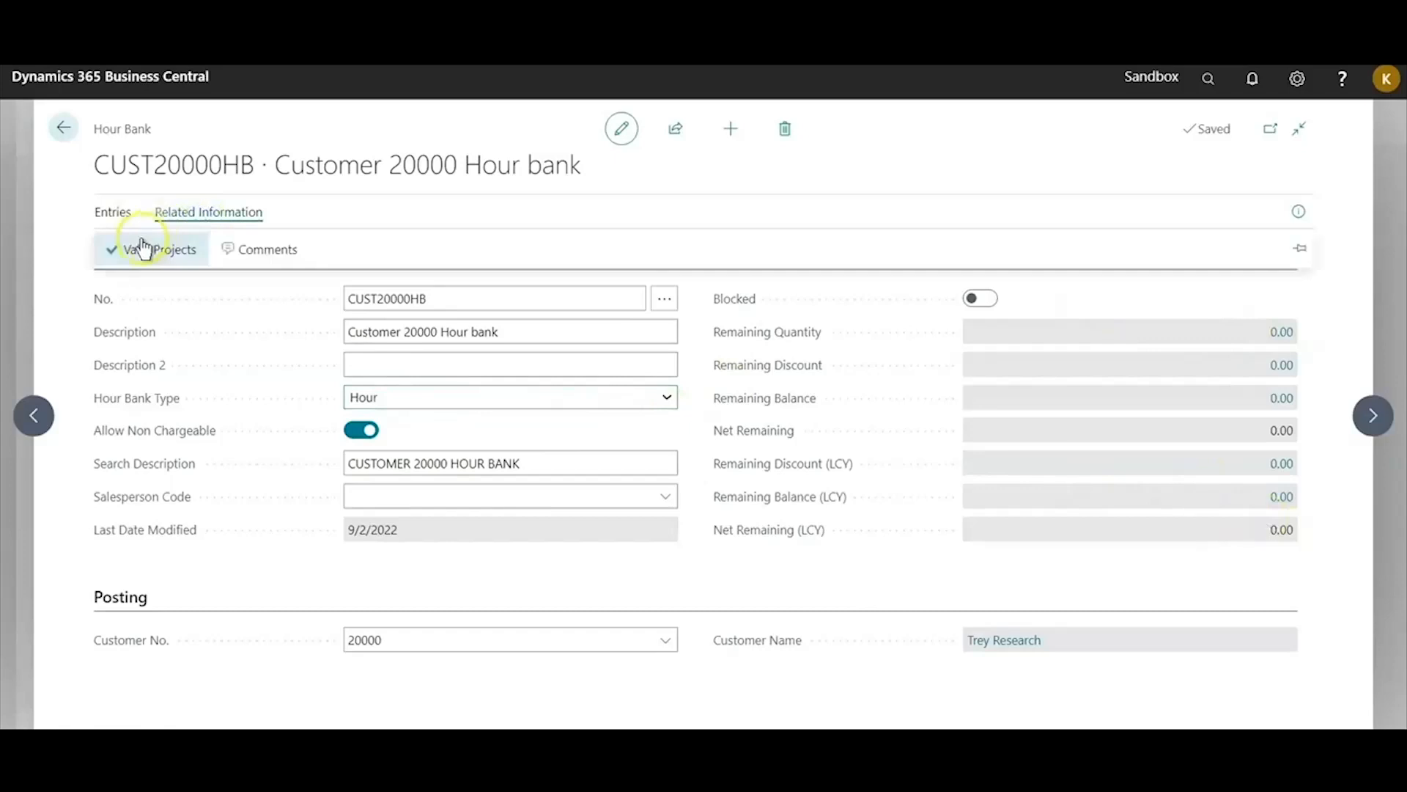
pyautogui.click(143, 252)
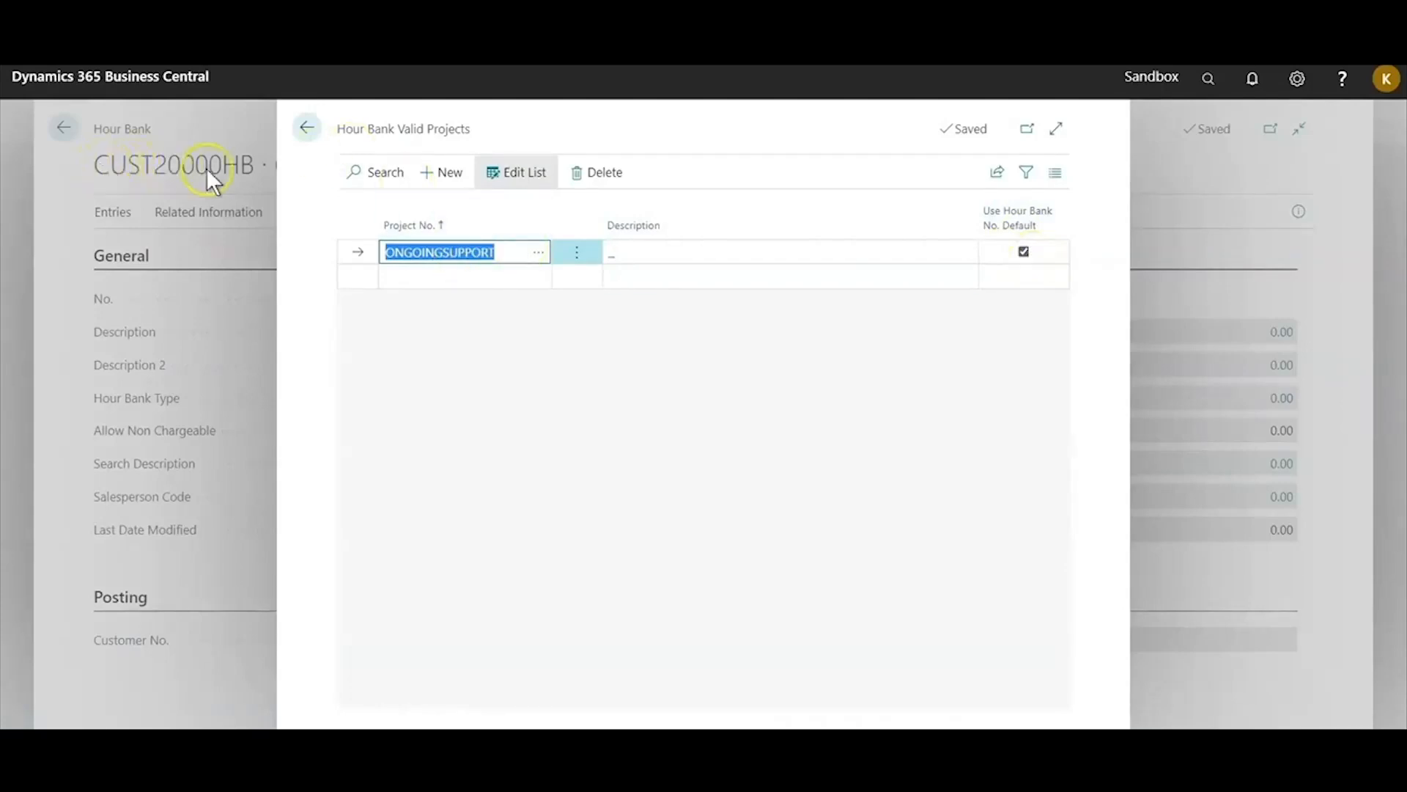
pyautogui.click(307, 132)
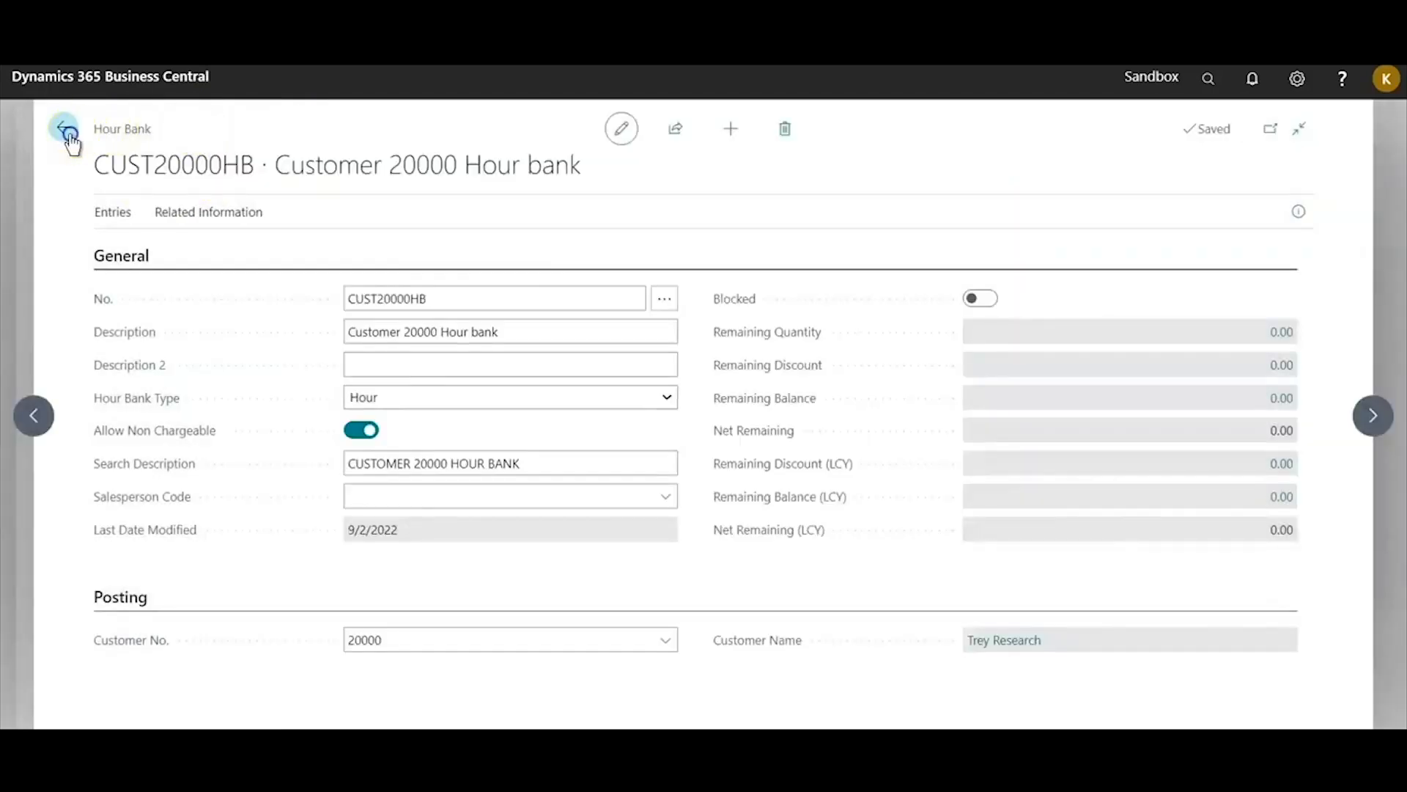
pyautogui.click(64, 130)
# Find the Sales Invoices list and sort it by invoice number in descending order
pyautogui.click(1197, 92)
pyautogui.write('sa;e')
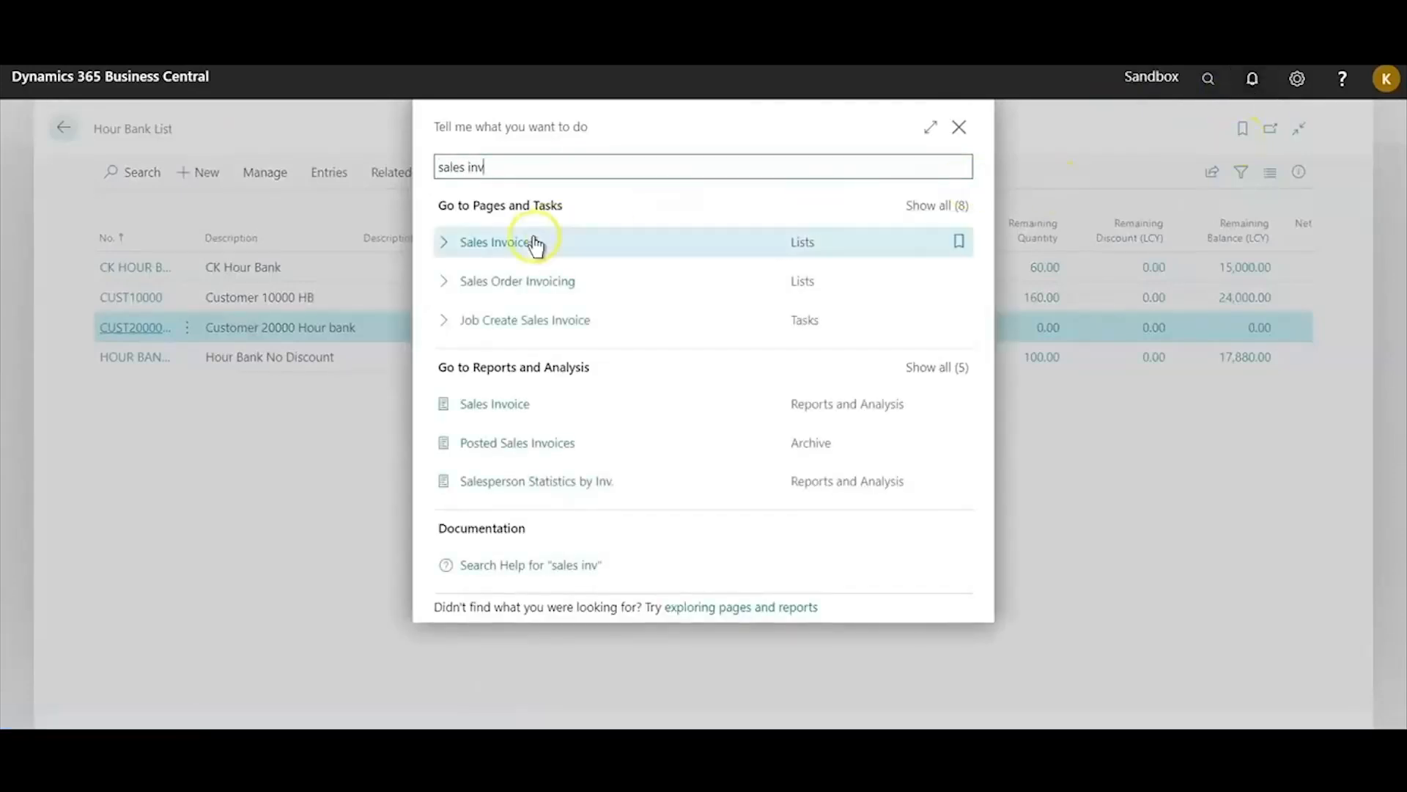
pyautogui.click(519, 249)
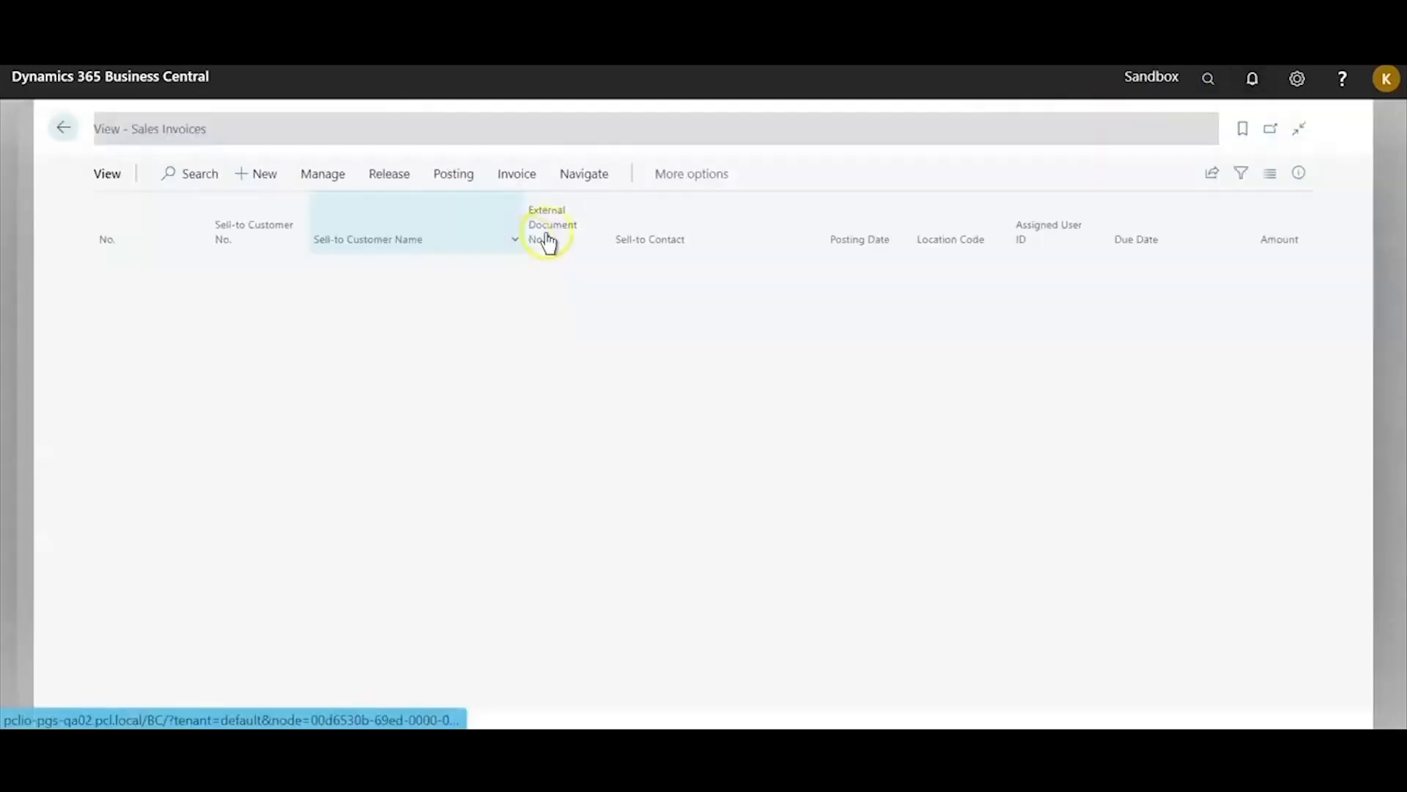
pyautogui.click(172, 246)
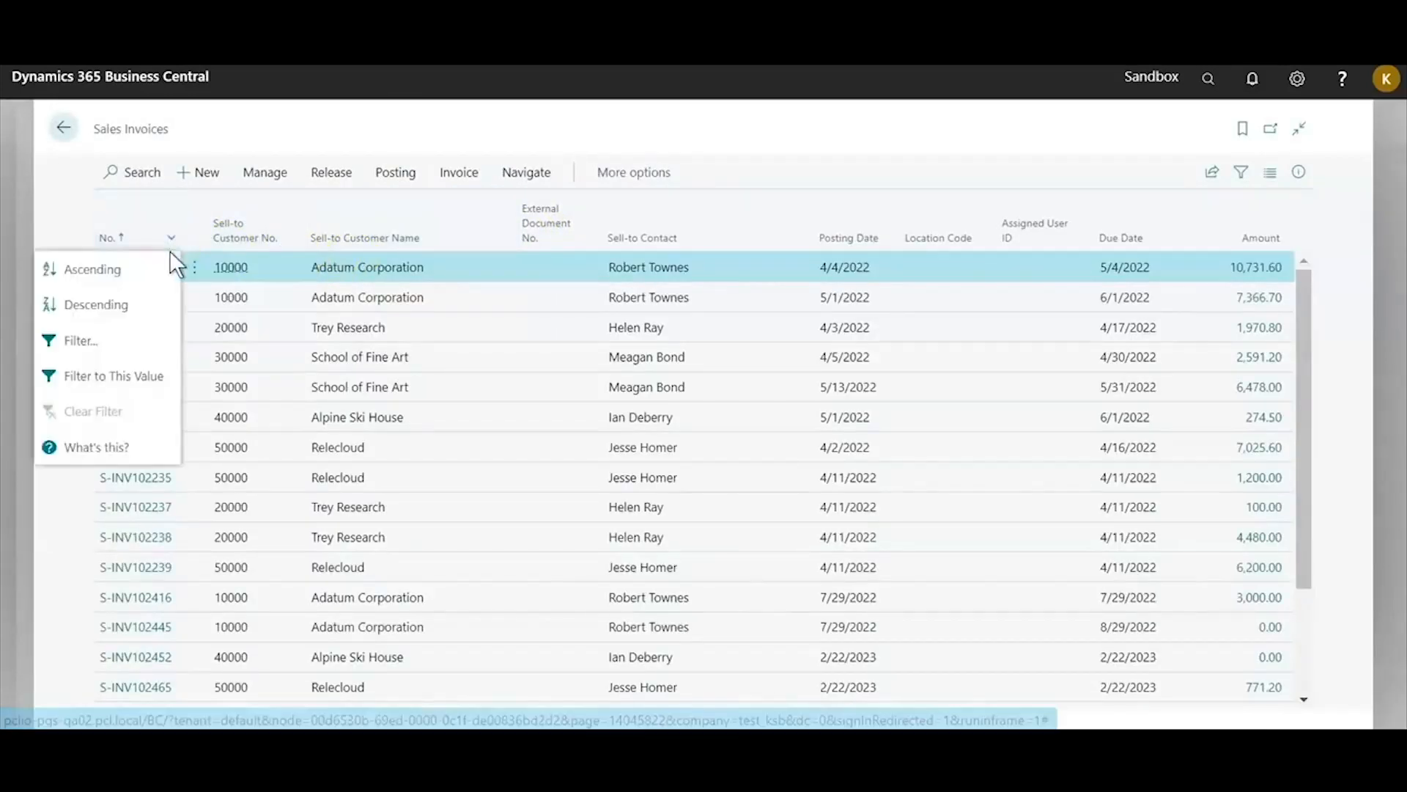
pyautogui.click(153, 307)
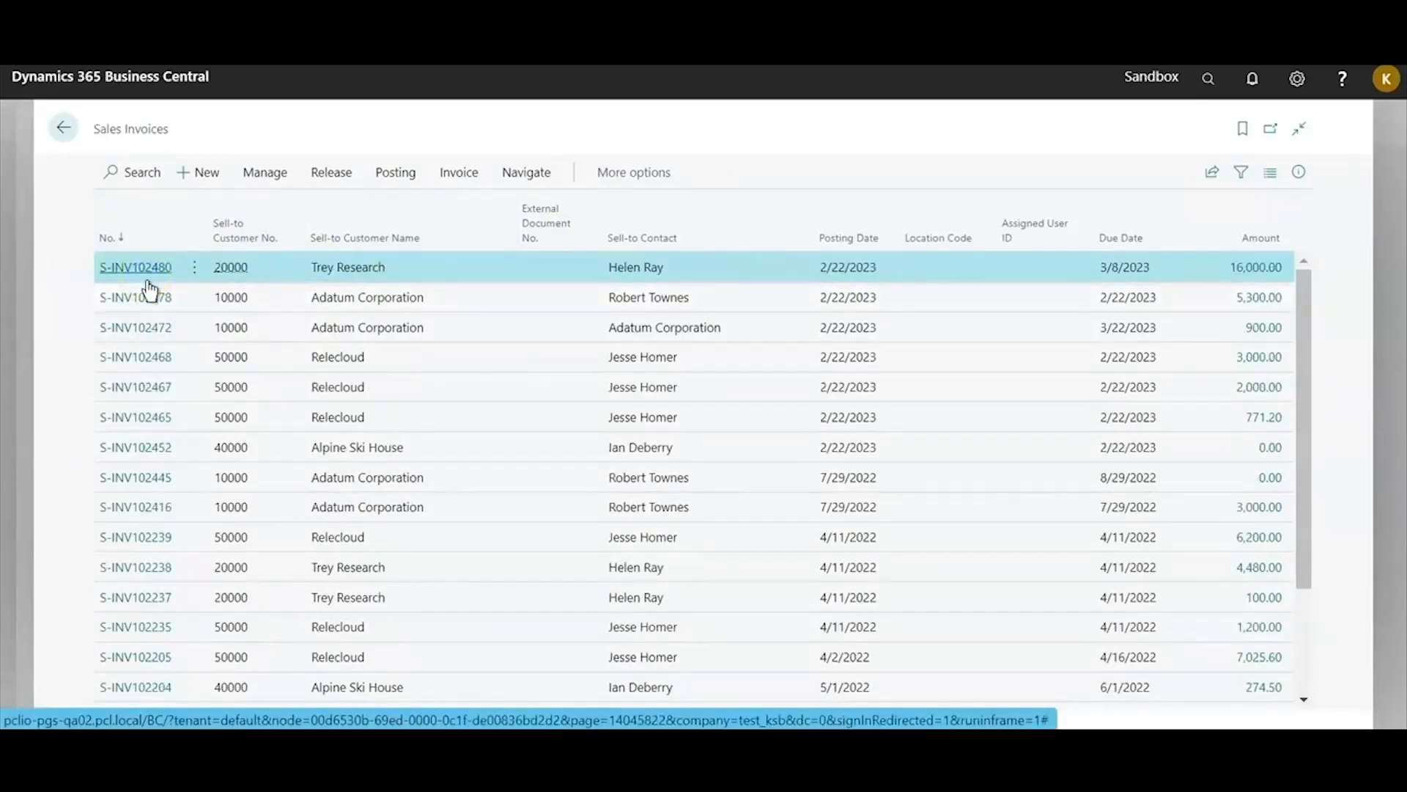
# Open the newest Trey Research sales invoice and examine the project, hour bank, quantity and price on its HRBANK line
pyautogui.click(148, 278)
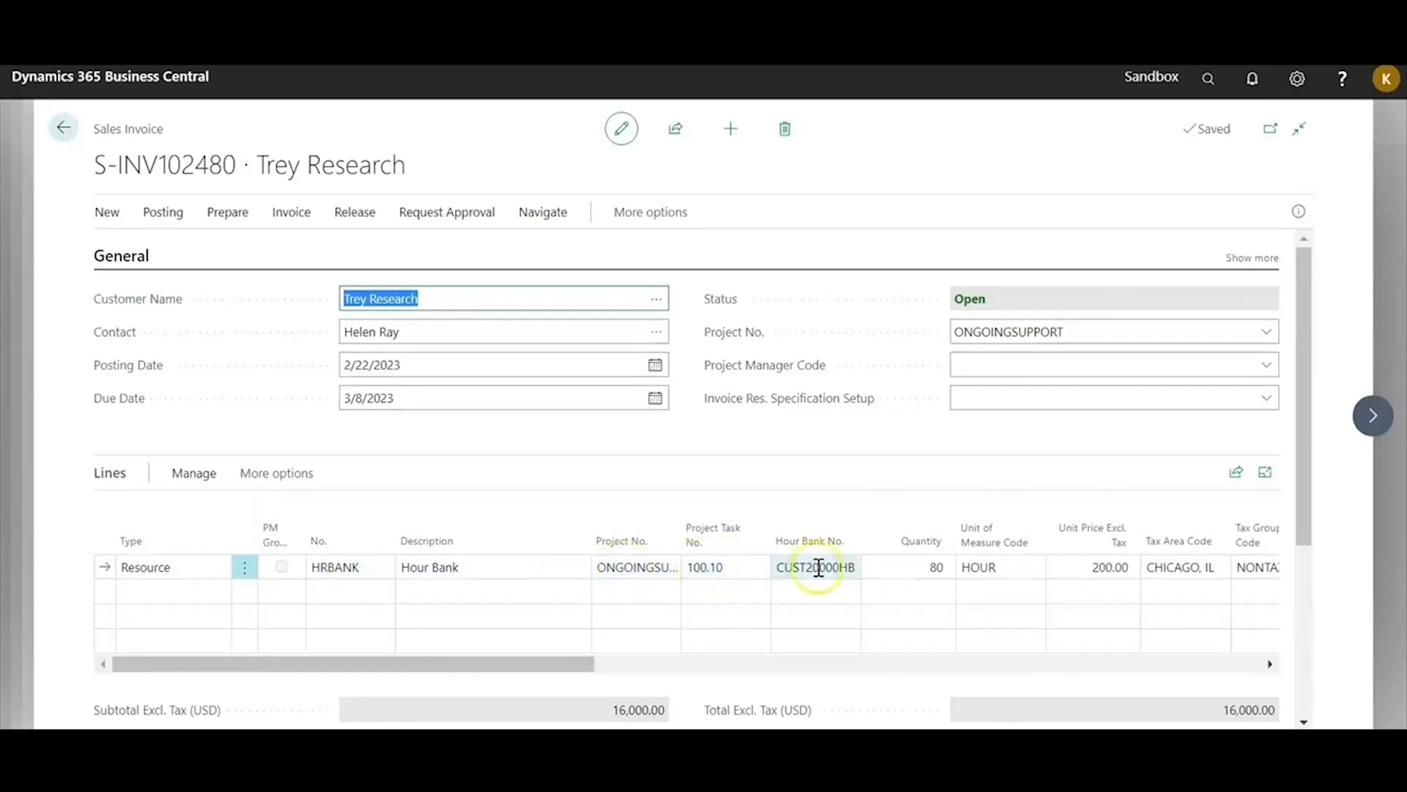
pyautogui.moveTo(560, 658); pyautogui.dragTo(609, 658)
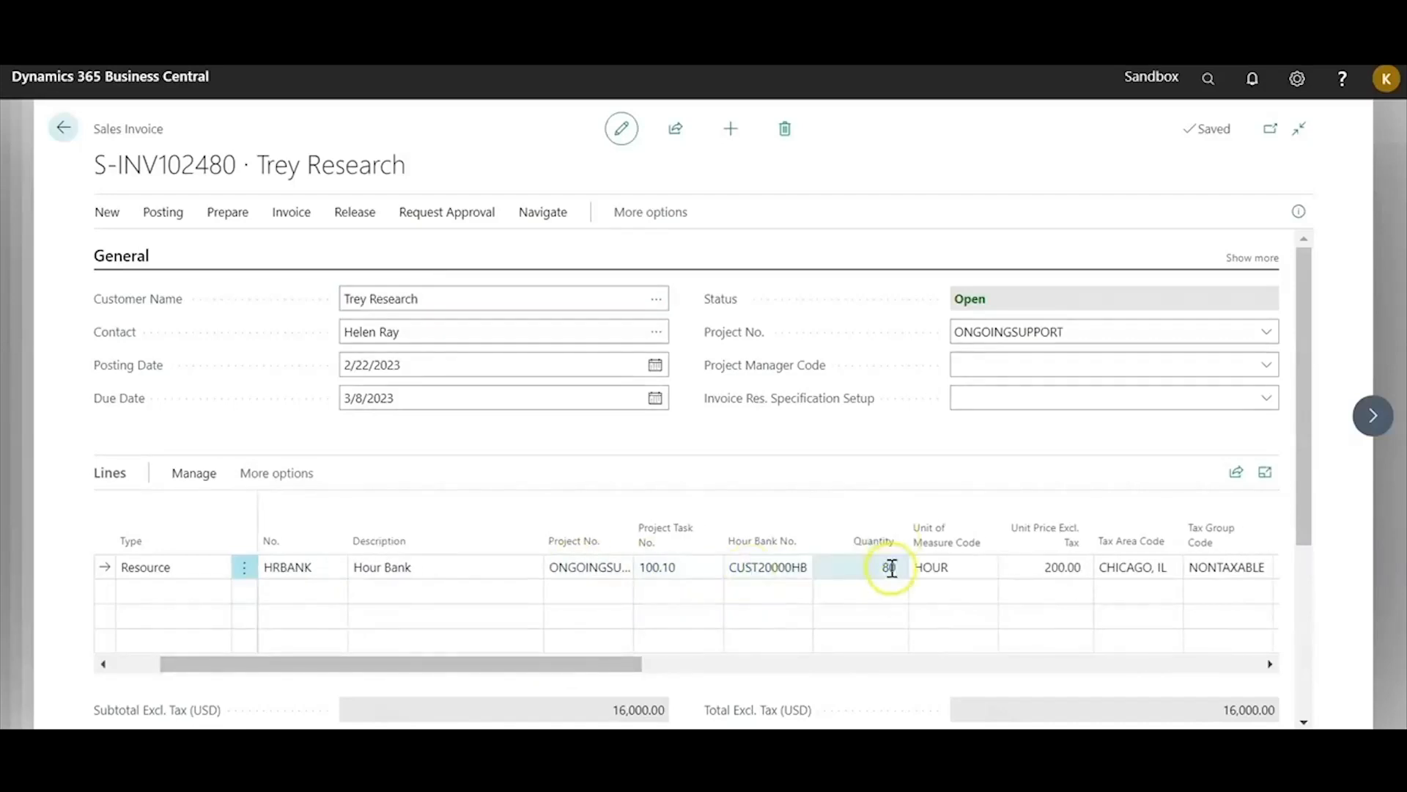
# Check the line amount on the Trey Research sales invoice, post the invoice and decline to open the posted document
pyautogui.moveTo(588, 662); pyautogui.dragTo(711, 662)
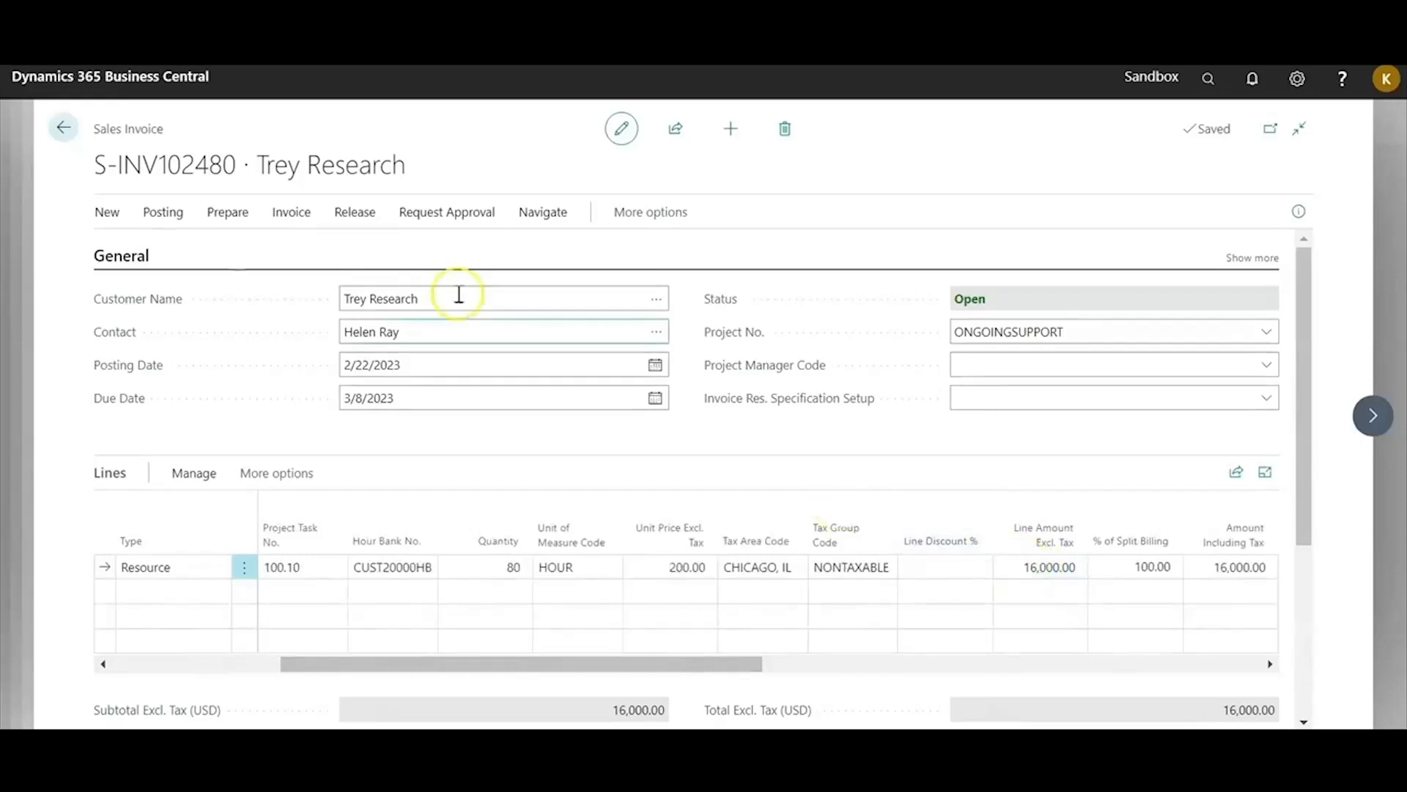
pyautogui.click(154, 214)
pyautogui.click(135, 247)
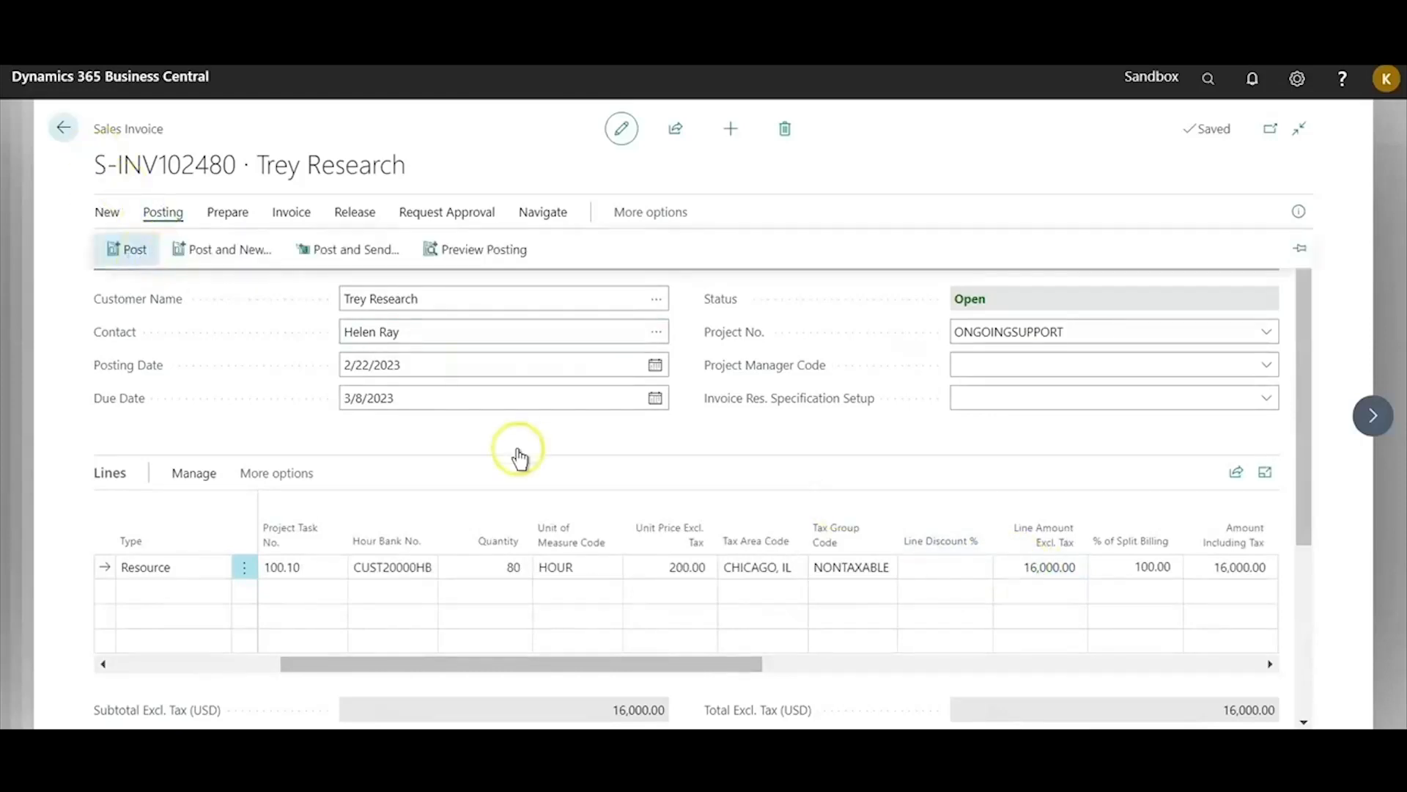
pyautogui.click(781, 456)
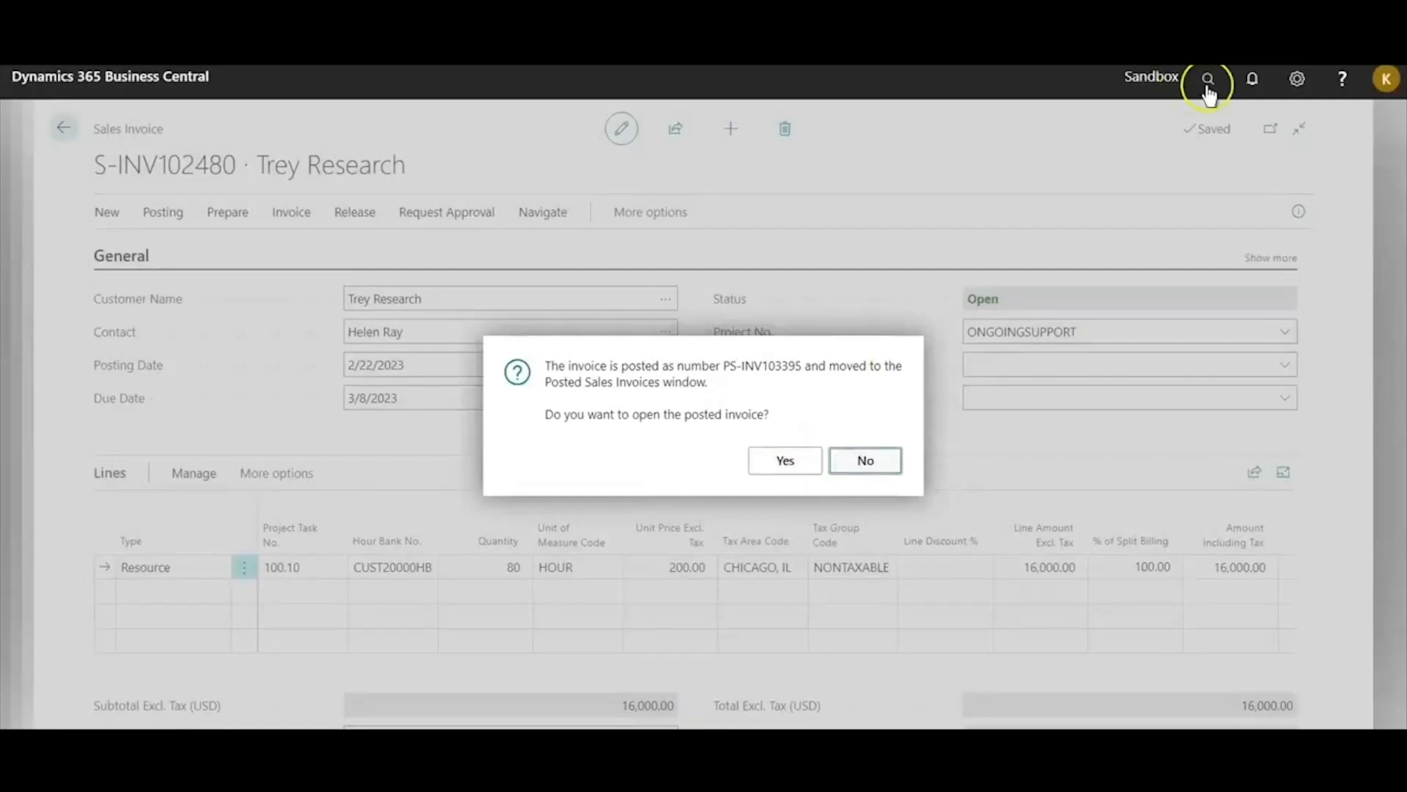
pyautogui.click(866, 461)
# Find the G/L Registers, examine the accounts and amounts the invoice posted in the newest register, and return to the home page
pyautogui.click(1210, 82)
pyautogui.write('g/l re')
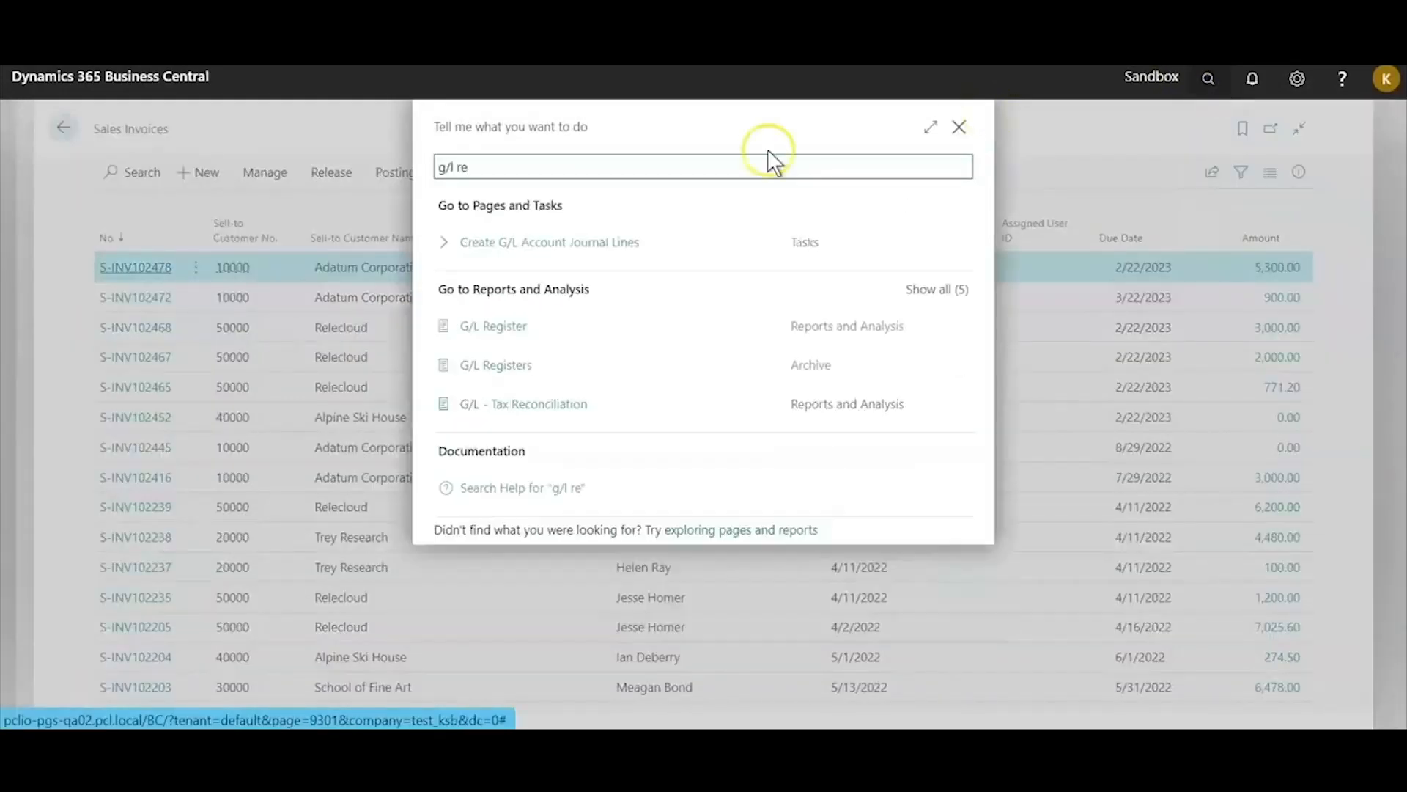
pyautogui.click(493, 363)
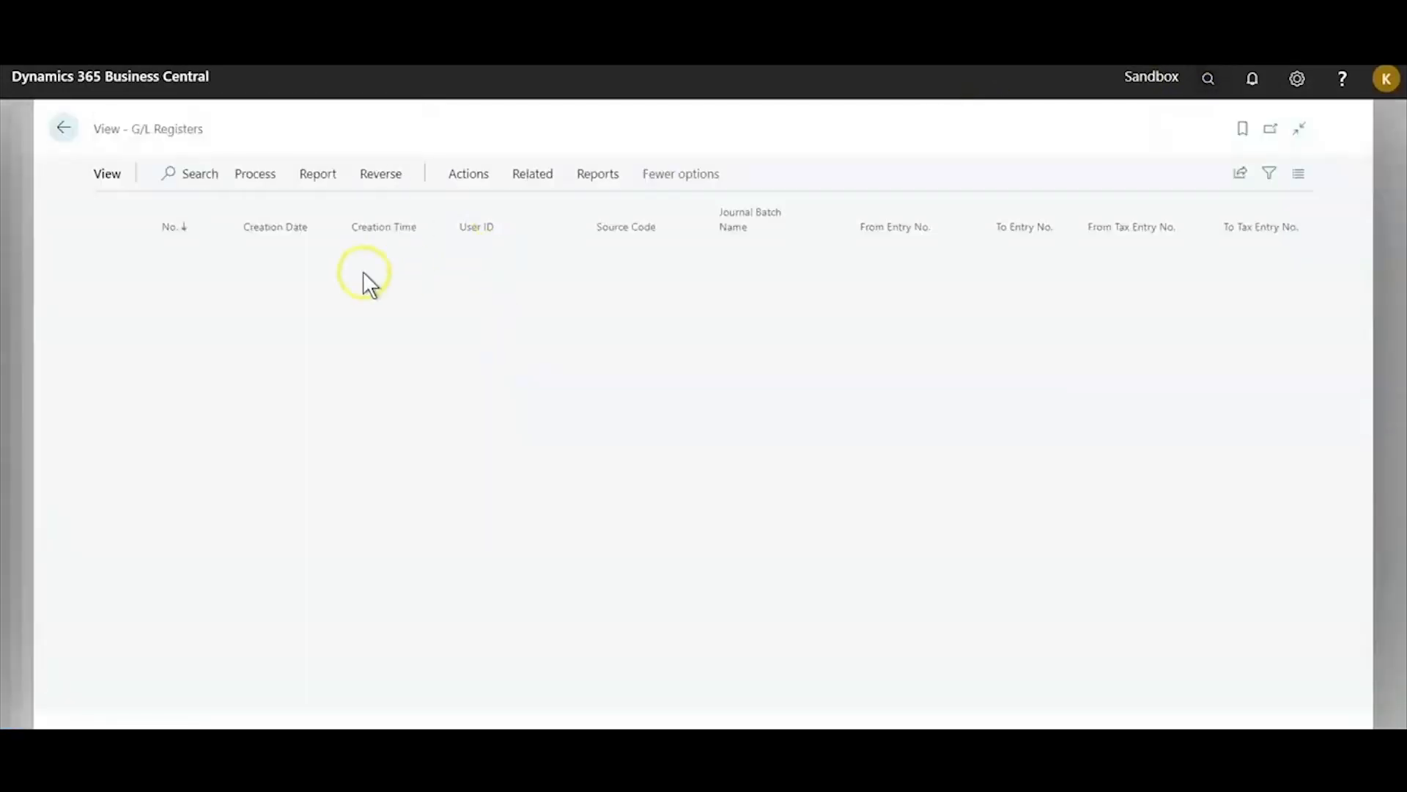
pyautogui.click(200, 171)
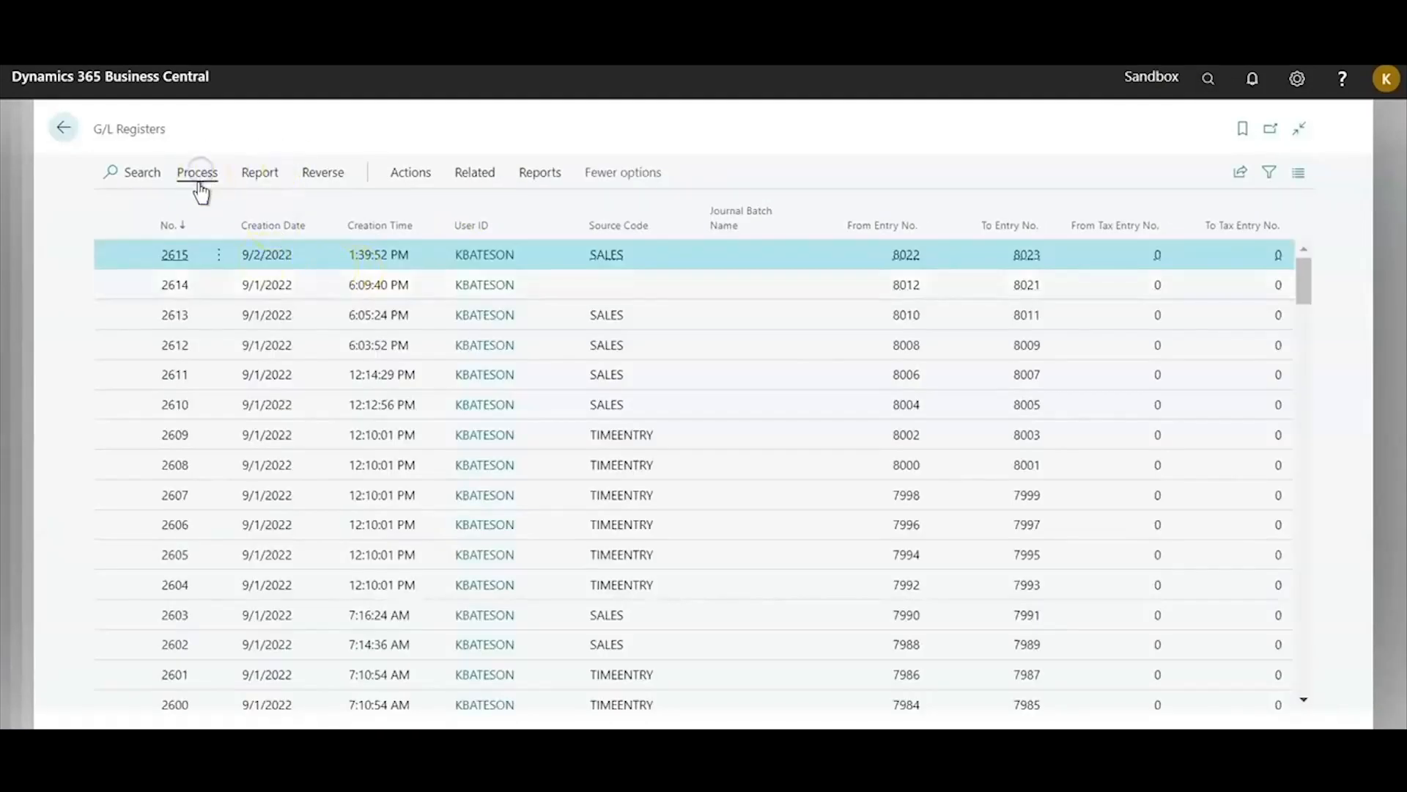
pyautogui.click(161, 210)
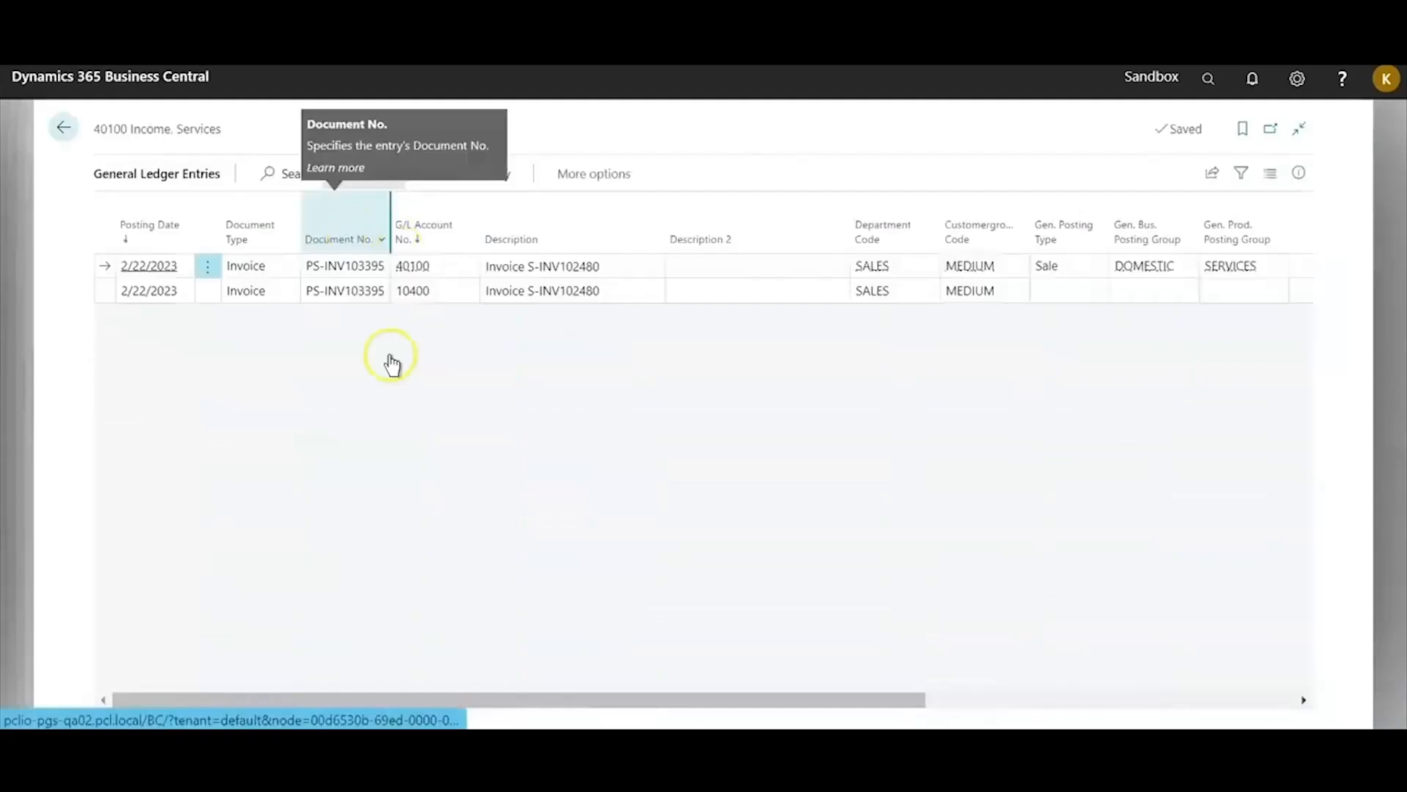
pyautogui.moveTo(663, 700); pyautogui.dragTo(899, 702)
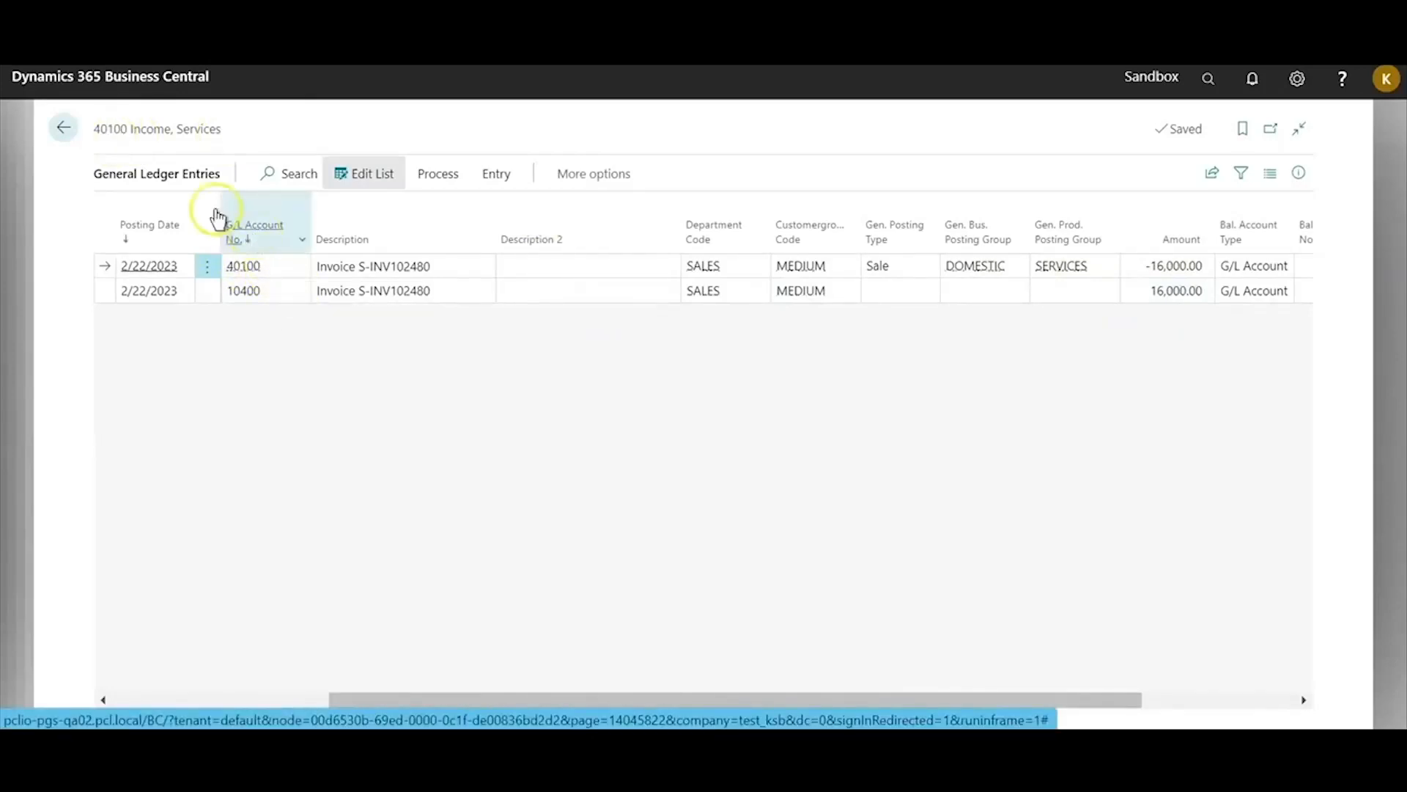
pyautogui.click(60, 132)
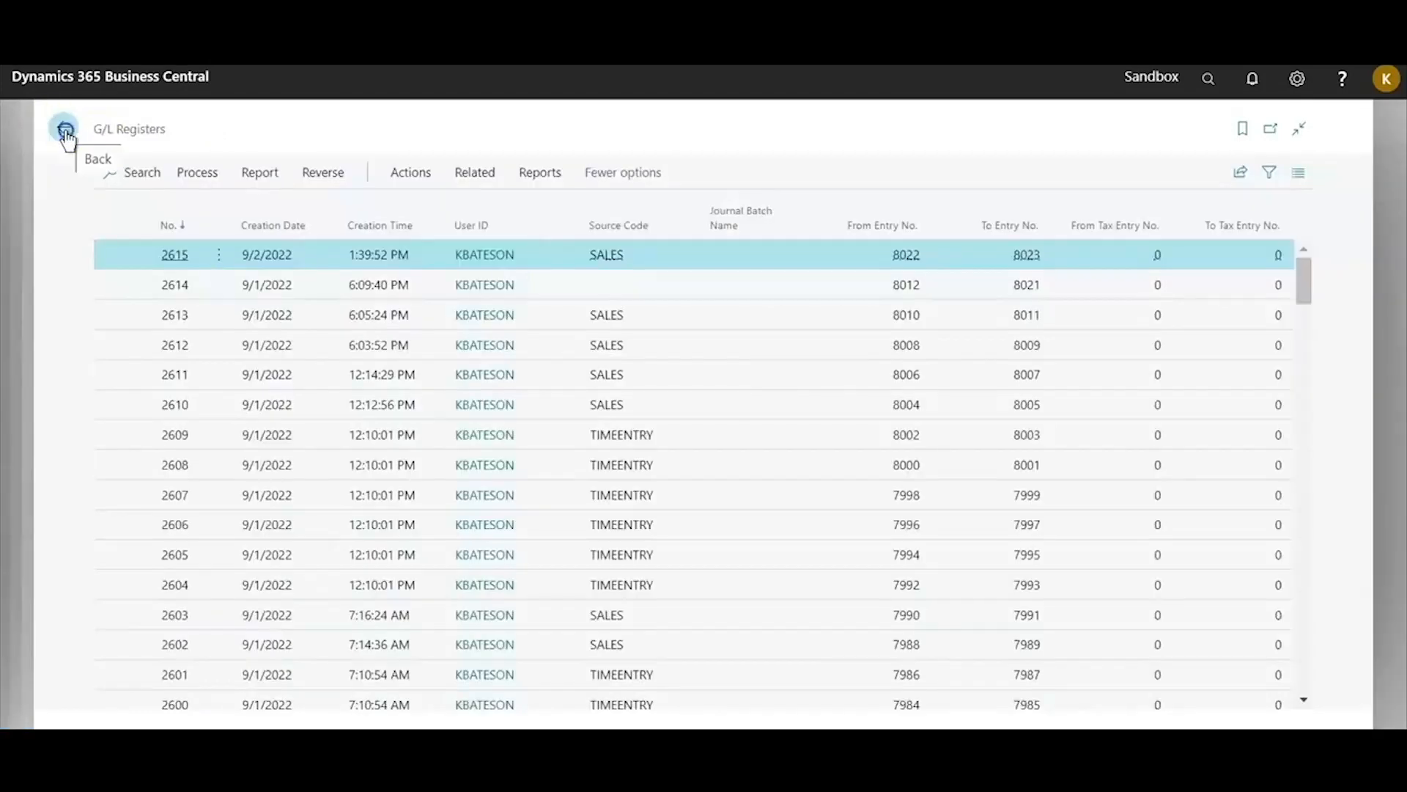
pyautogui.click(75, 134)
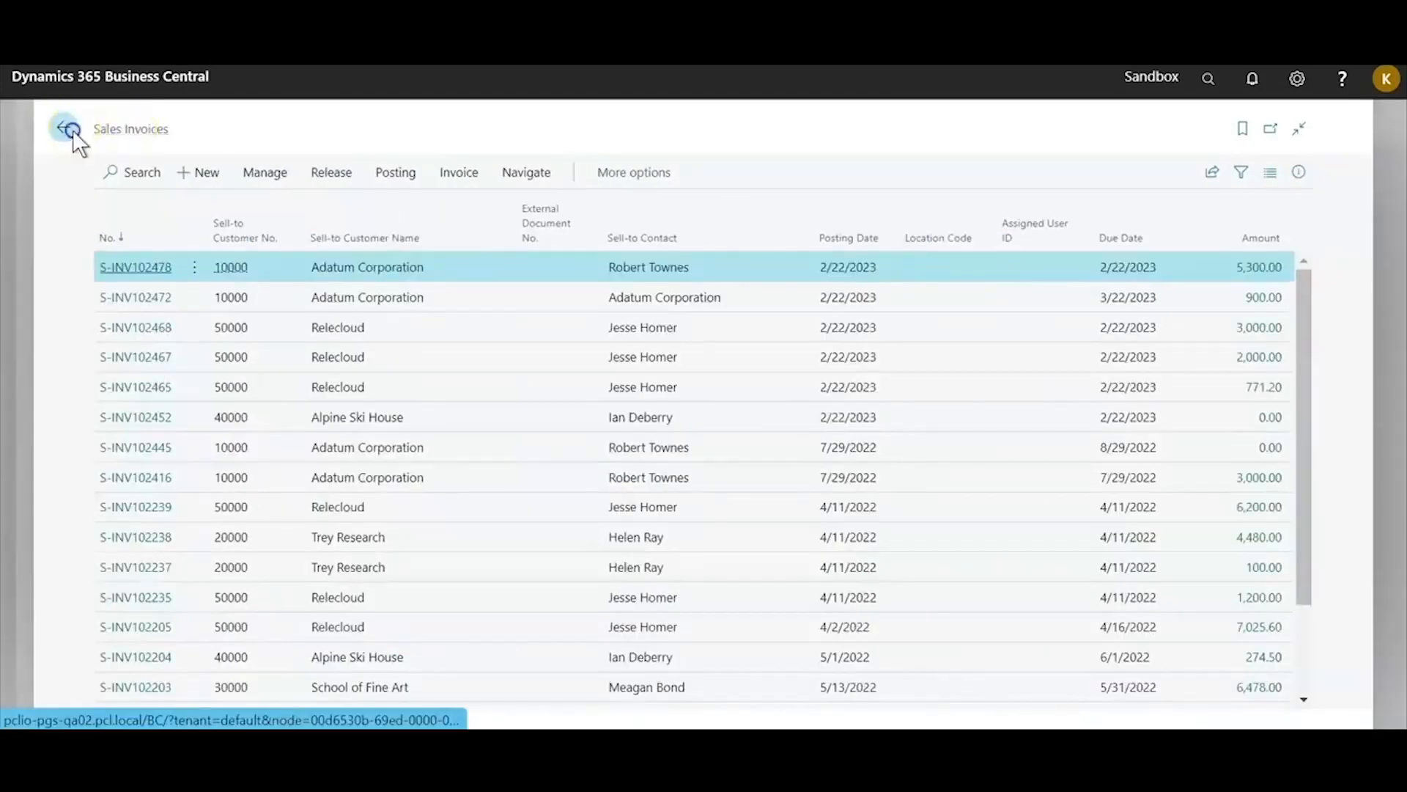
pyautogui.click(65, 122)
pyautogui.click(143, 128)
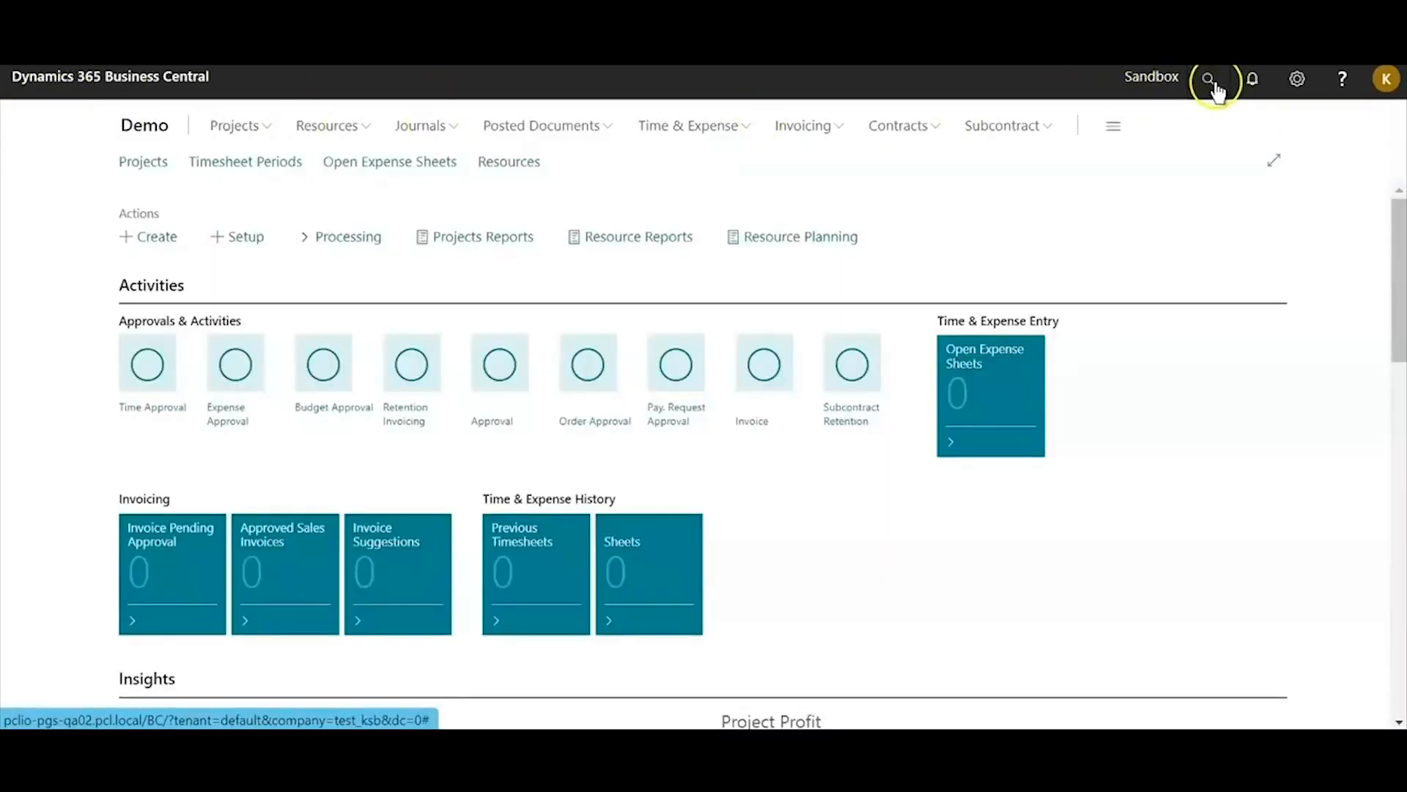
# Run Hour Bank Post G/L for the Trey Research hour bank with no posting date filter
pyautogui.click(1211, 81)
pyautogui.write('hour bank')
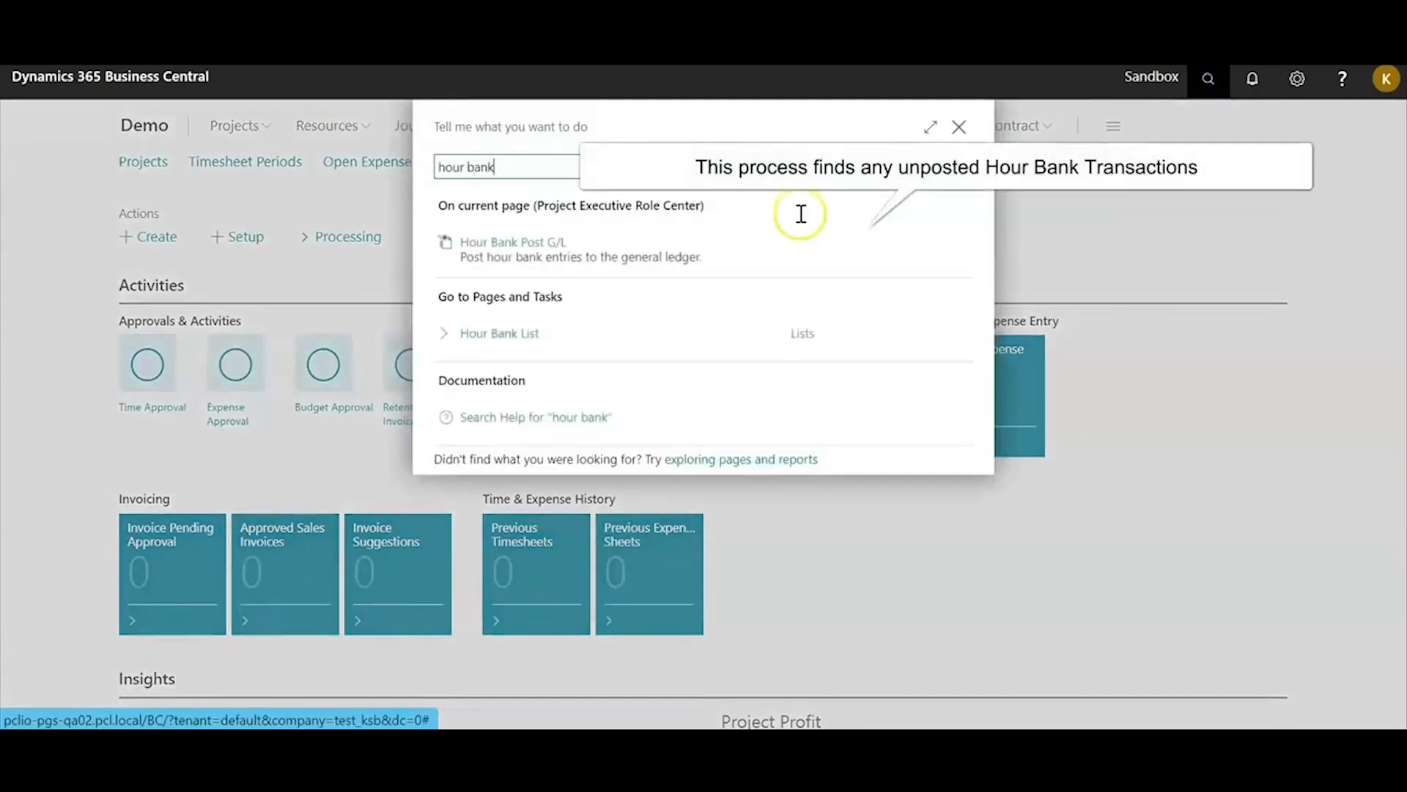
pyautogui.click(539, 251)
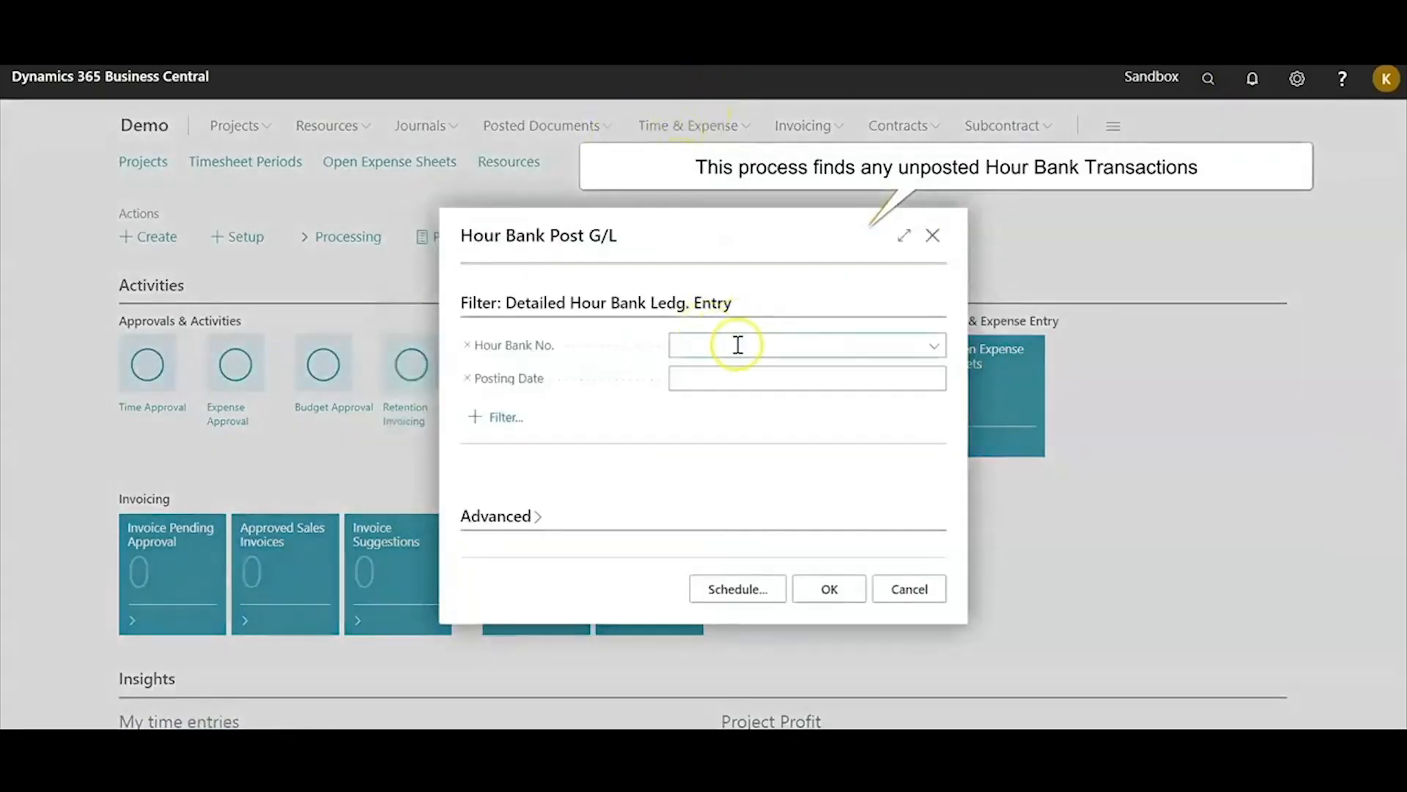
pyautogui.click(935, 348)
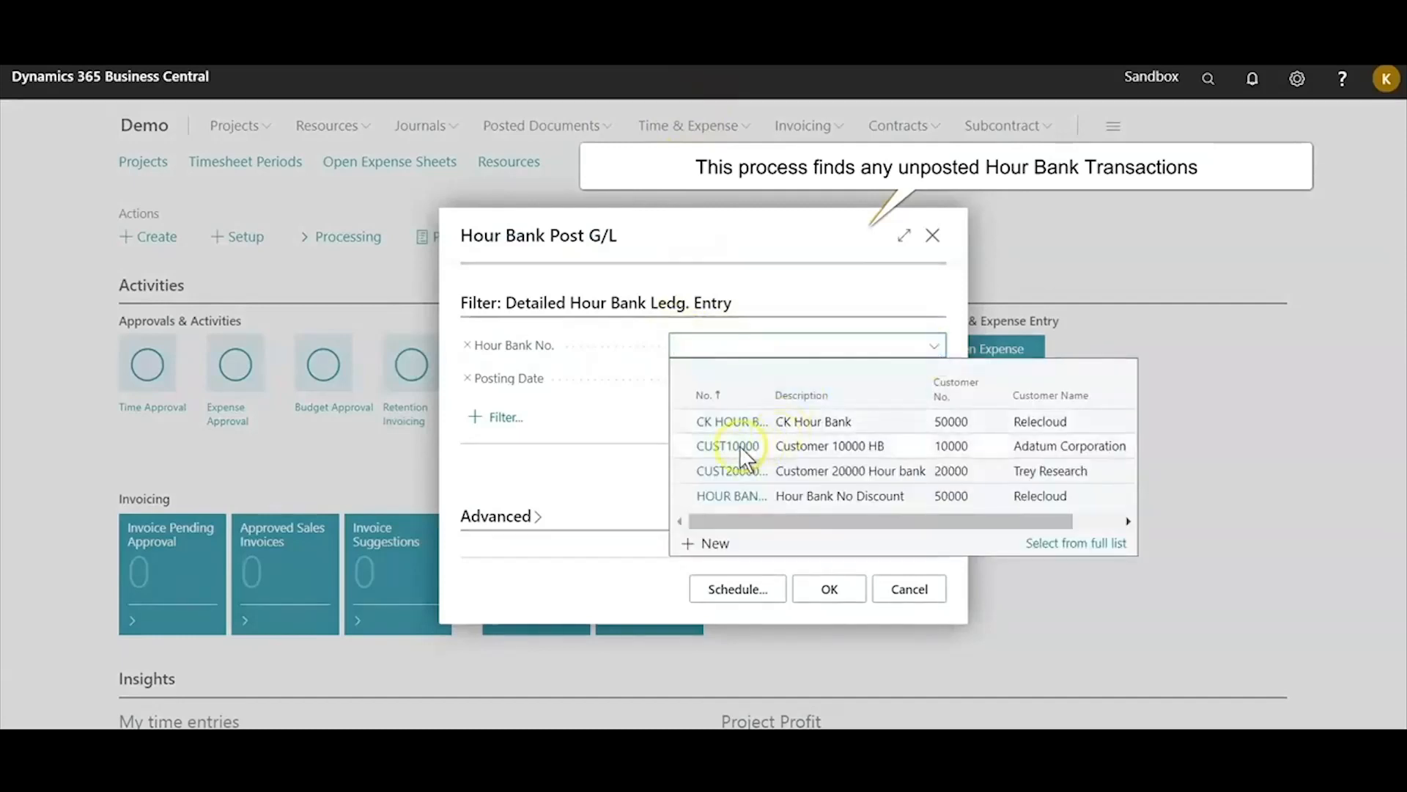
pyautogui.click(734, 469)
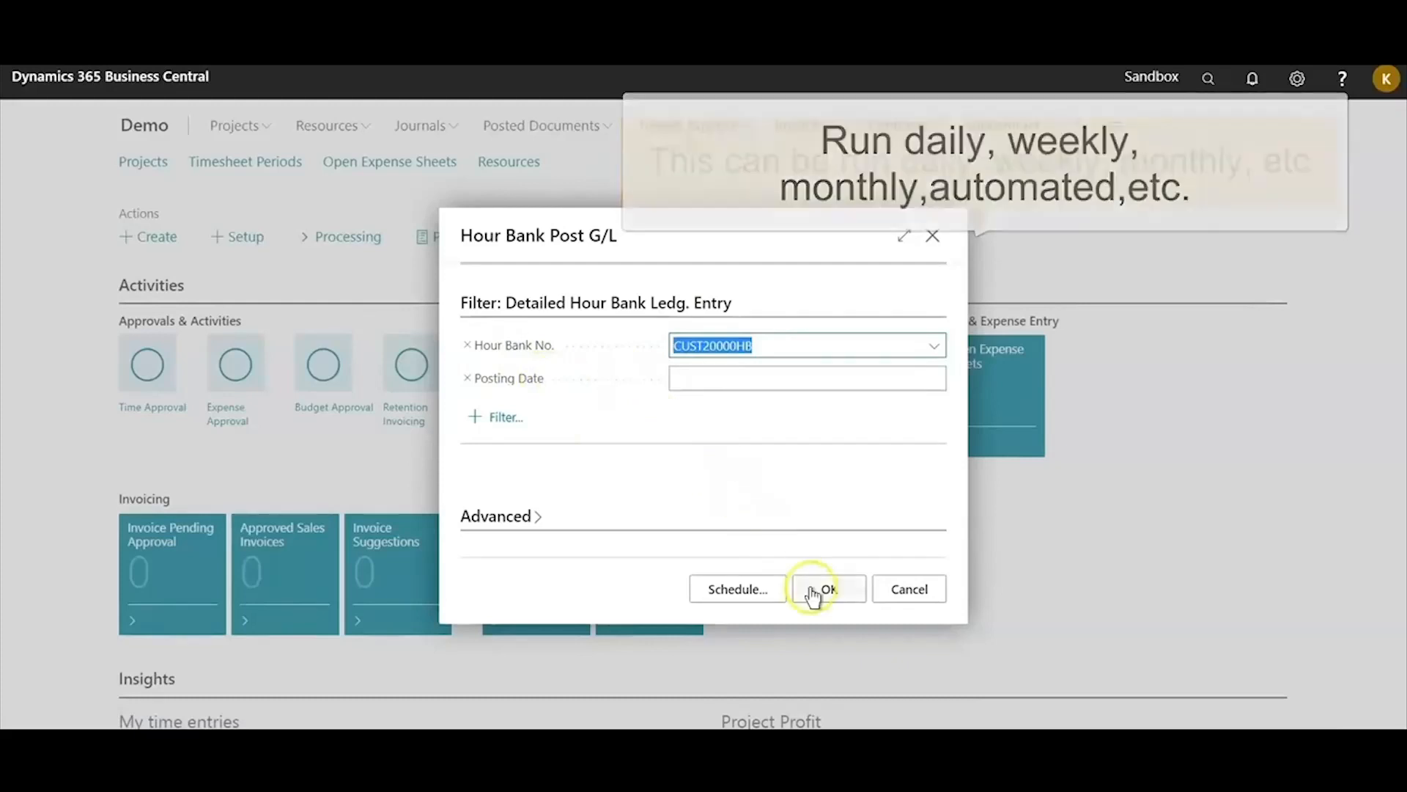
pyautogui.click(817, 589)
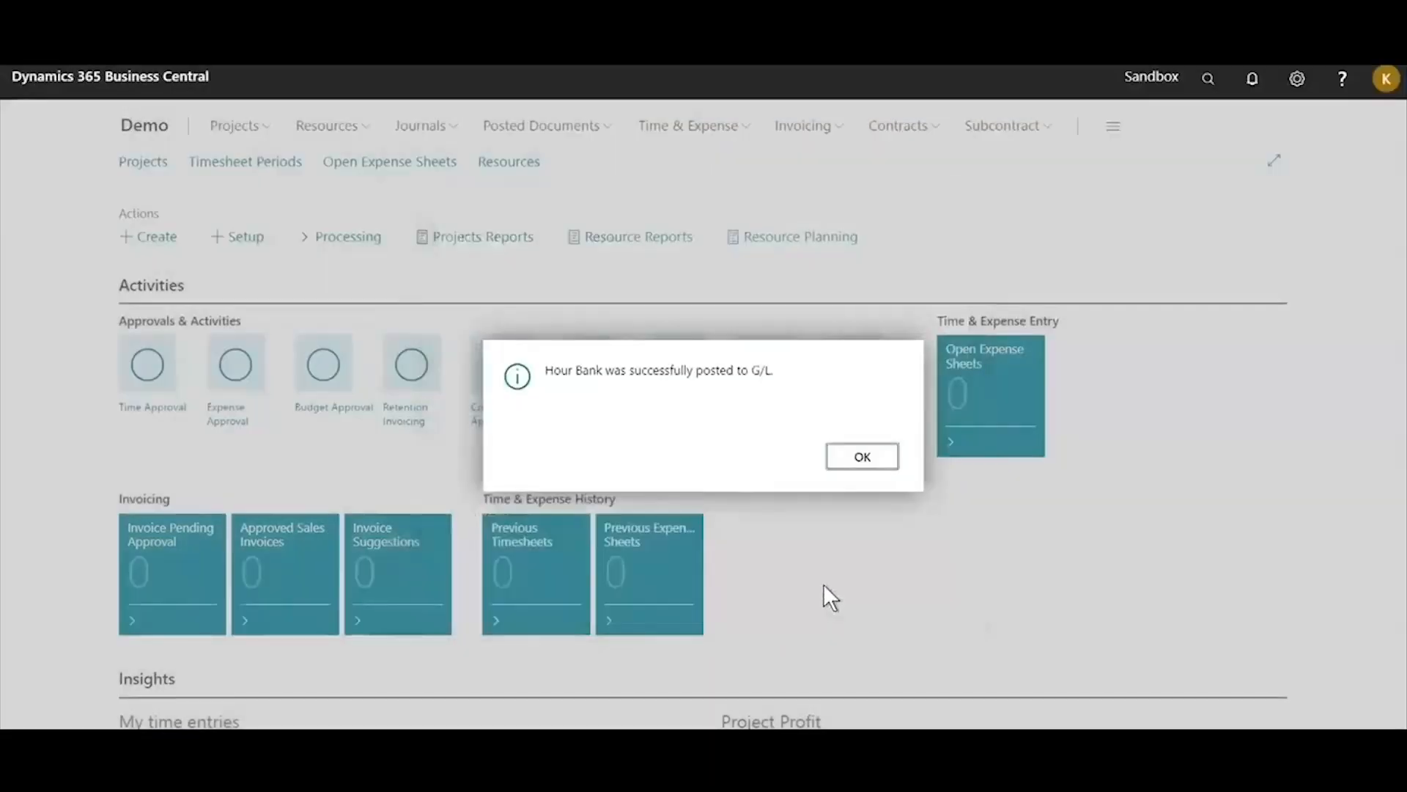
pyautogui.click(862, 456)
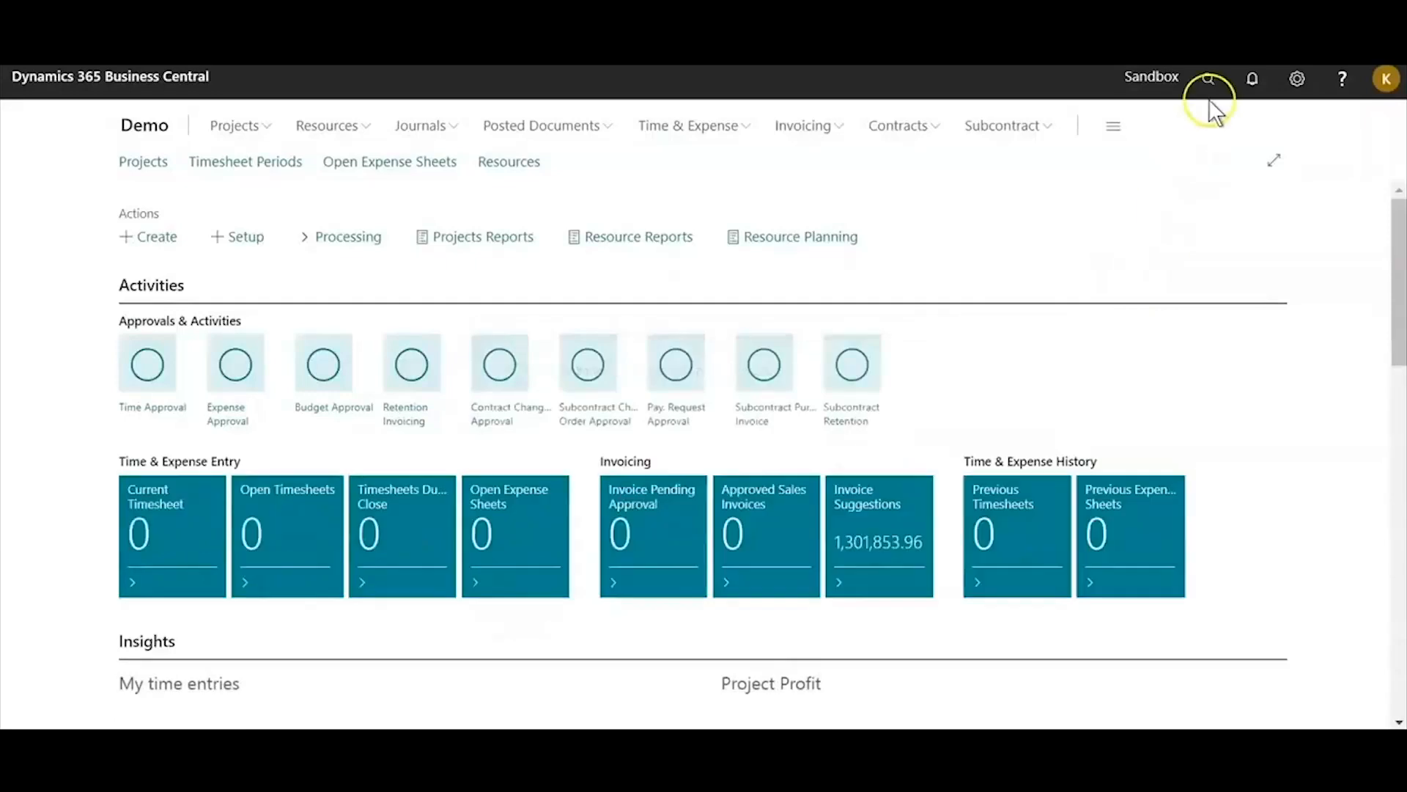
# Review the general ledger entries the hour bank posting created in the newest G/L register and return to the home page
pyautogui.click(1208, 79)
pyautogui.write('hour')
pyautogui.write('/l reg')
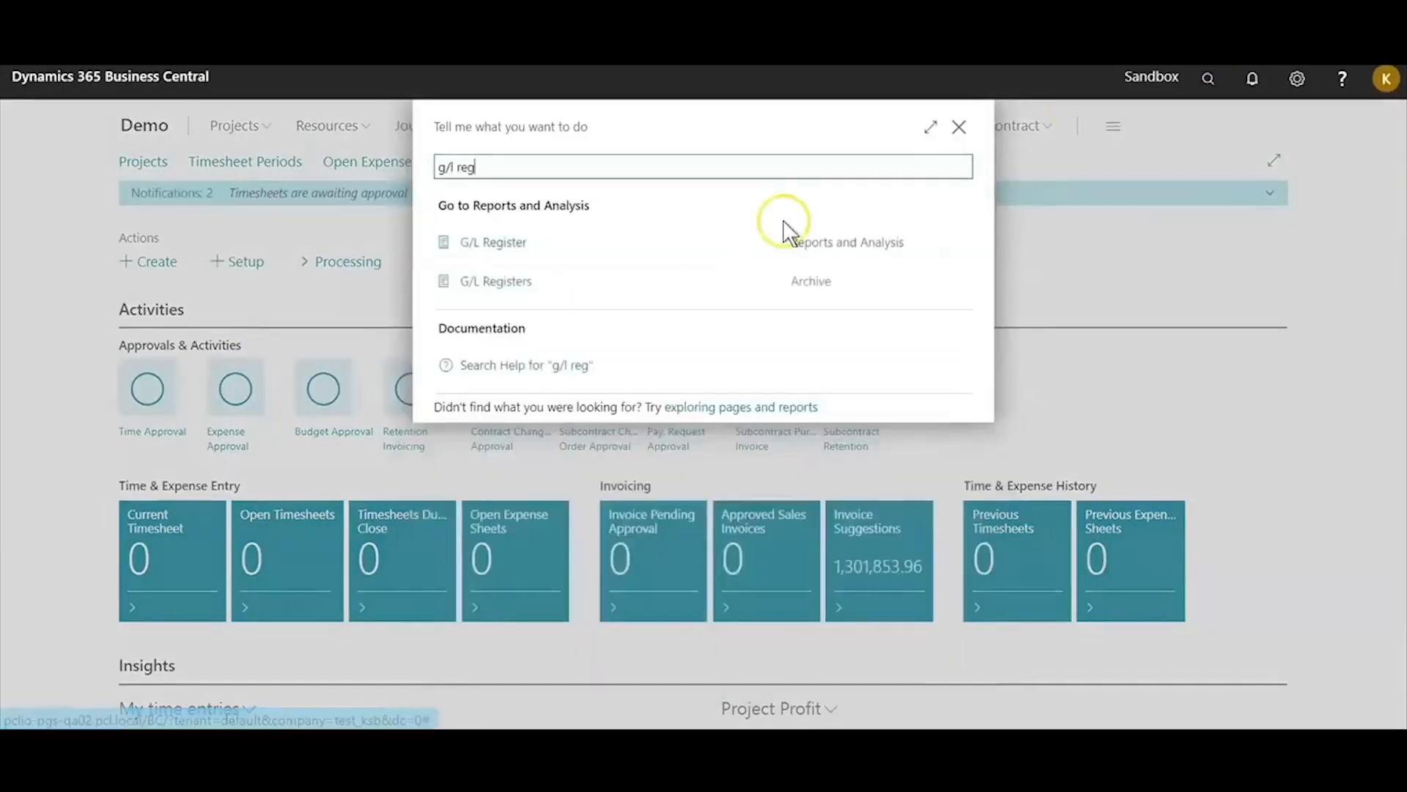
pyautogui.click(502, 281)
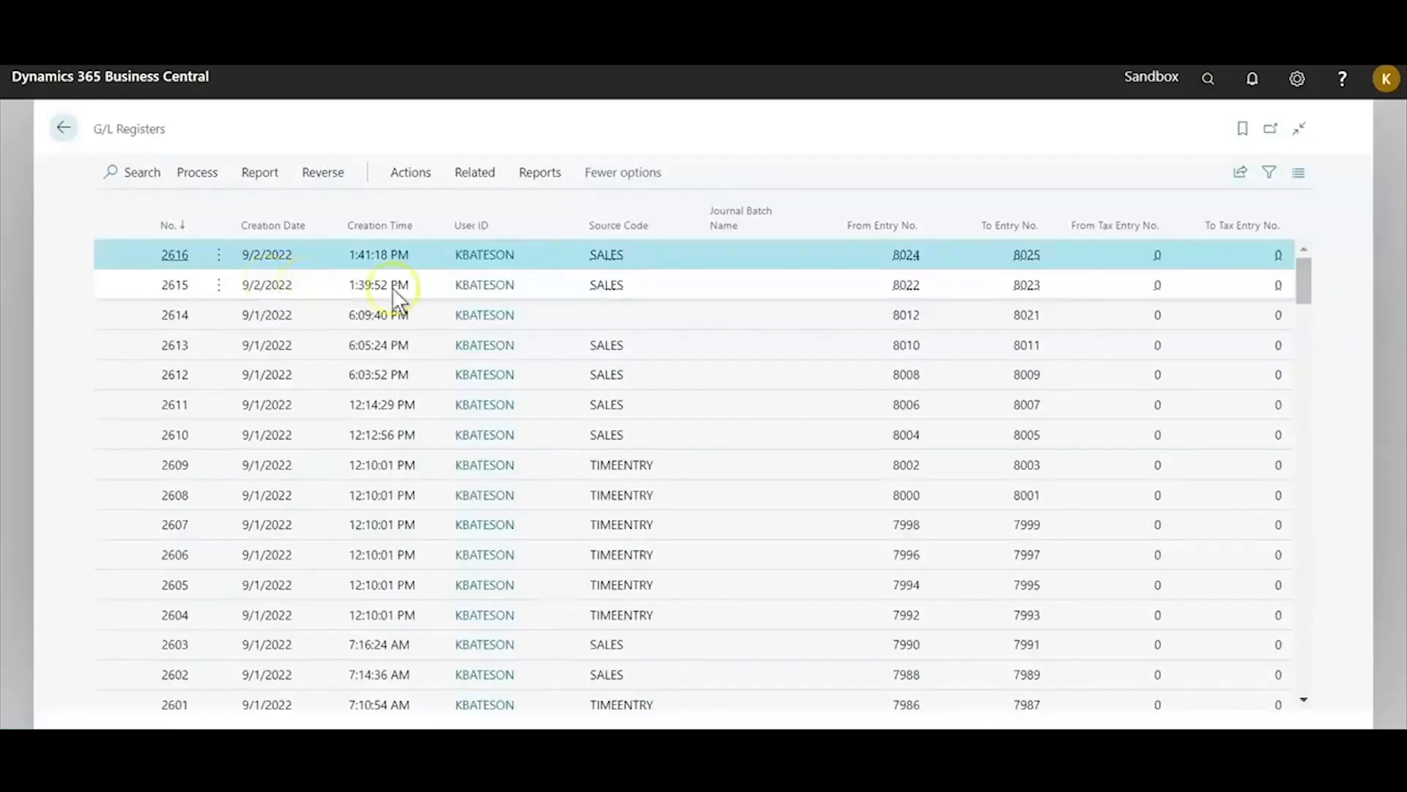
pyautogui.click(196, 173)
pyautogui.click(133, 212)
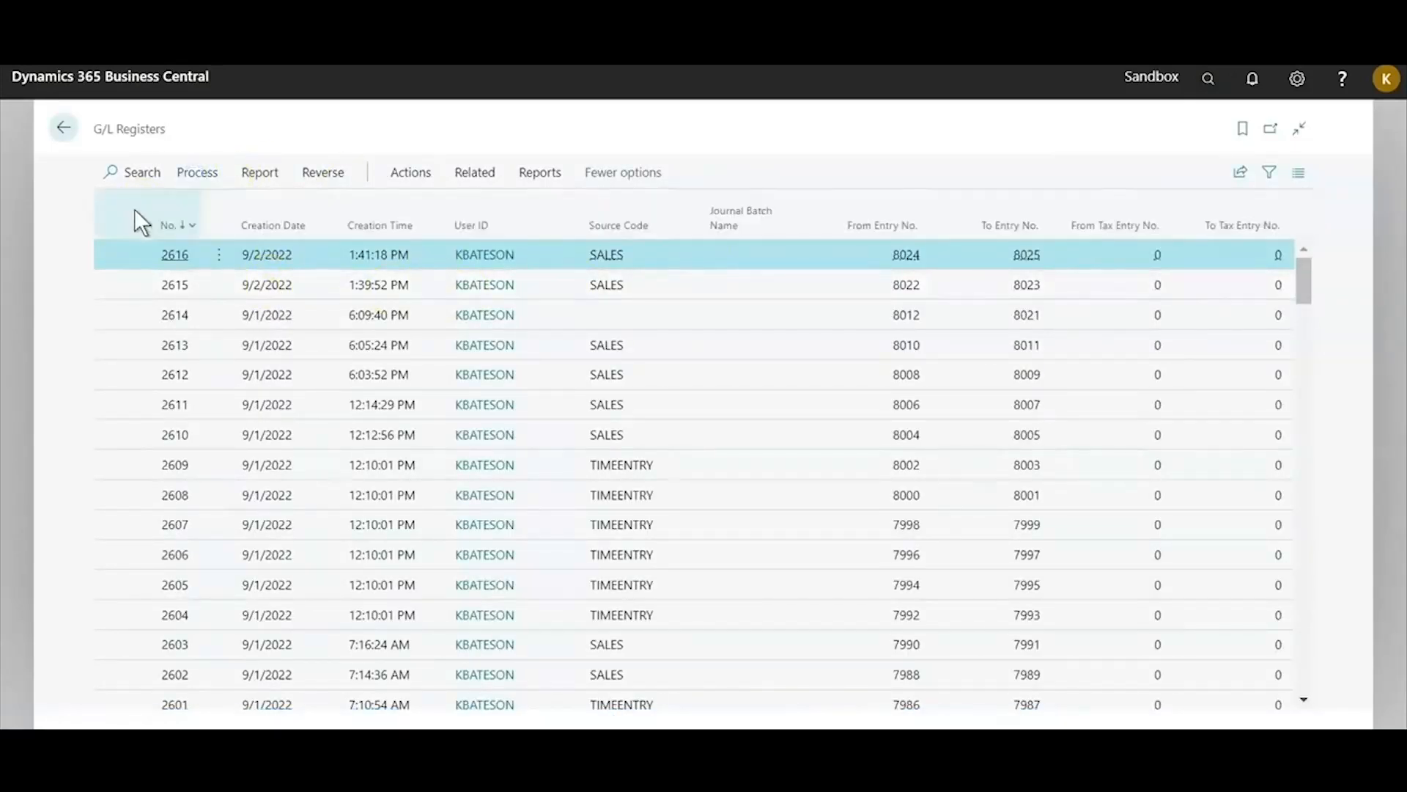
pyautogui.moveTo(666, 701); pyautogui.dragTo(864, 709)
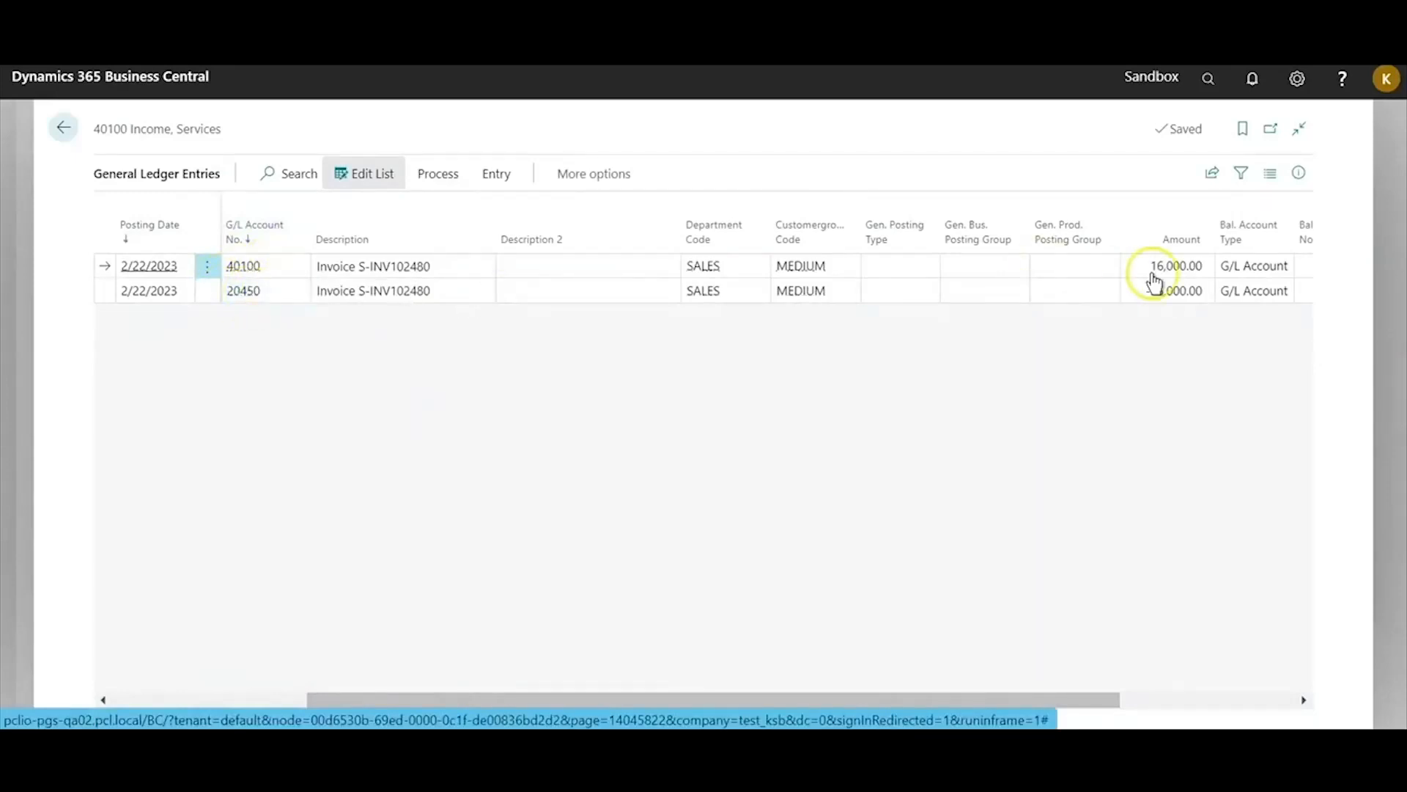
pyautogui.click(66, 129)
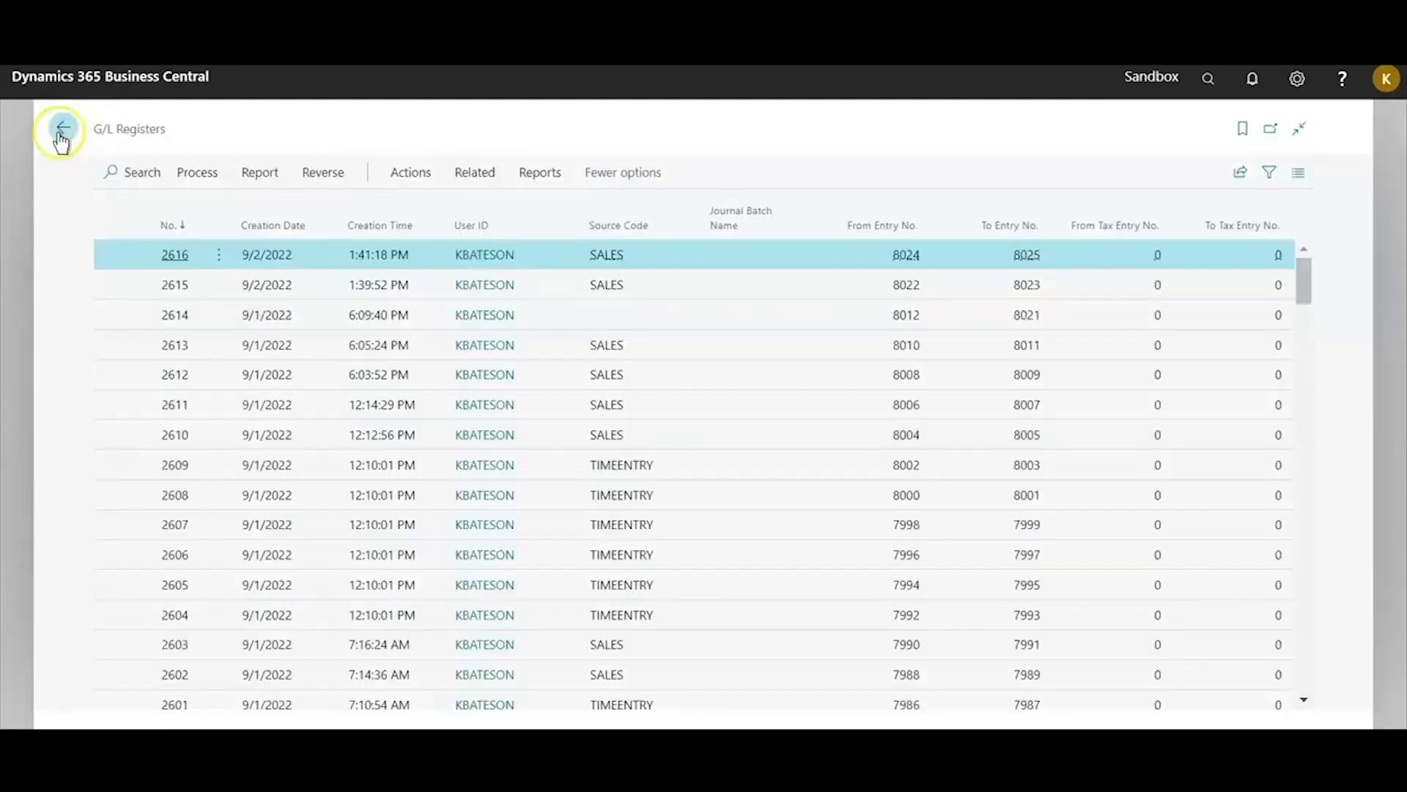
pyautogui.click(60, 131)
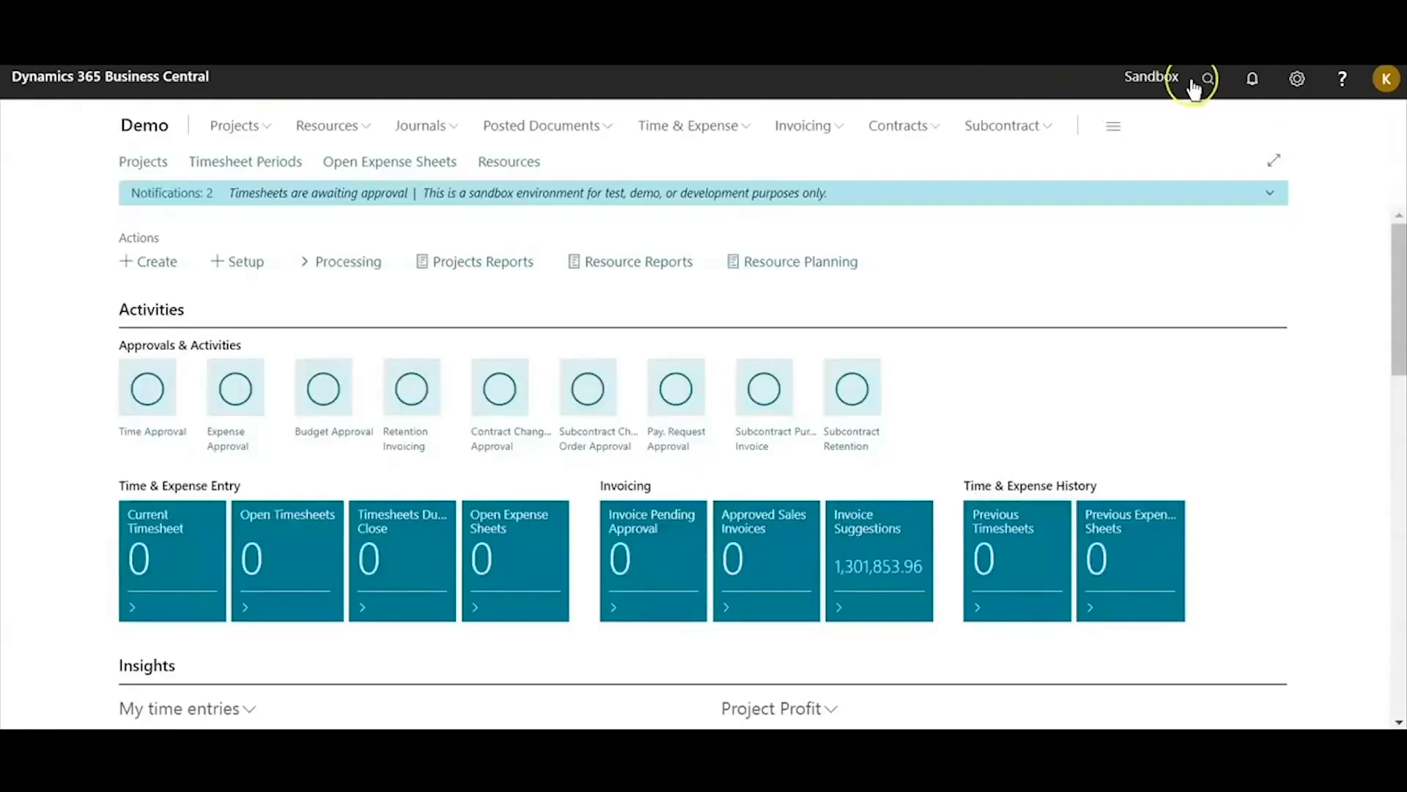
# Open the Trey Research hour bank from the Hour Bank List, examine the ledger entry behind its Remaining Quantity, and return to the home page
pyautogui.click(1207, 86)
pyautogui.write('hour')
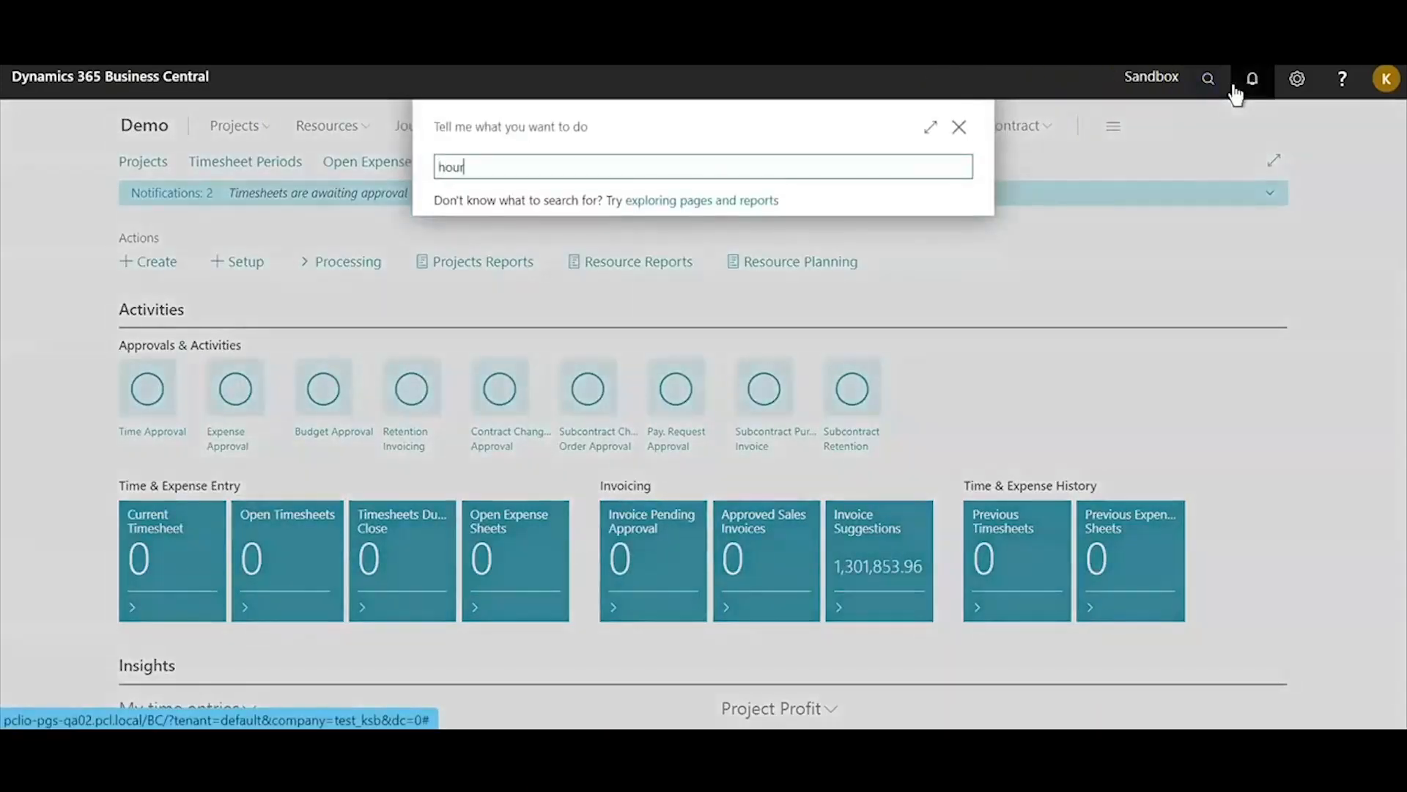
pyautogui.write(' bank')
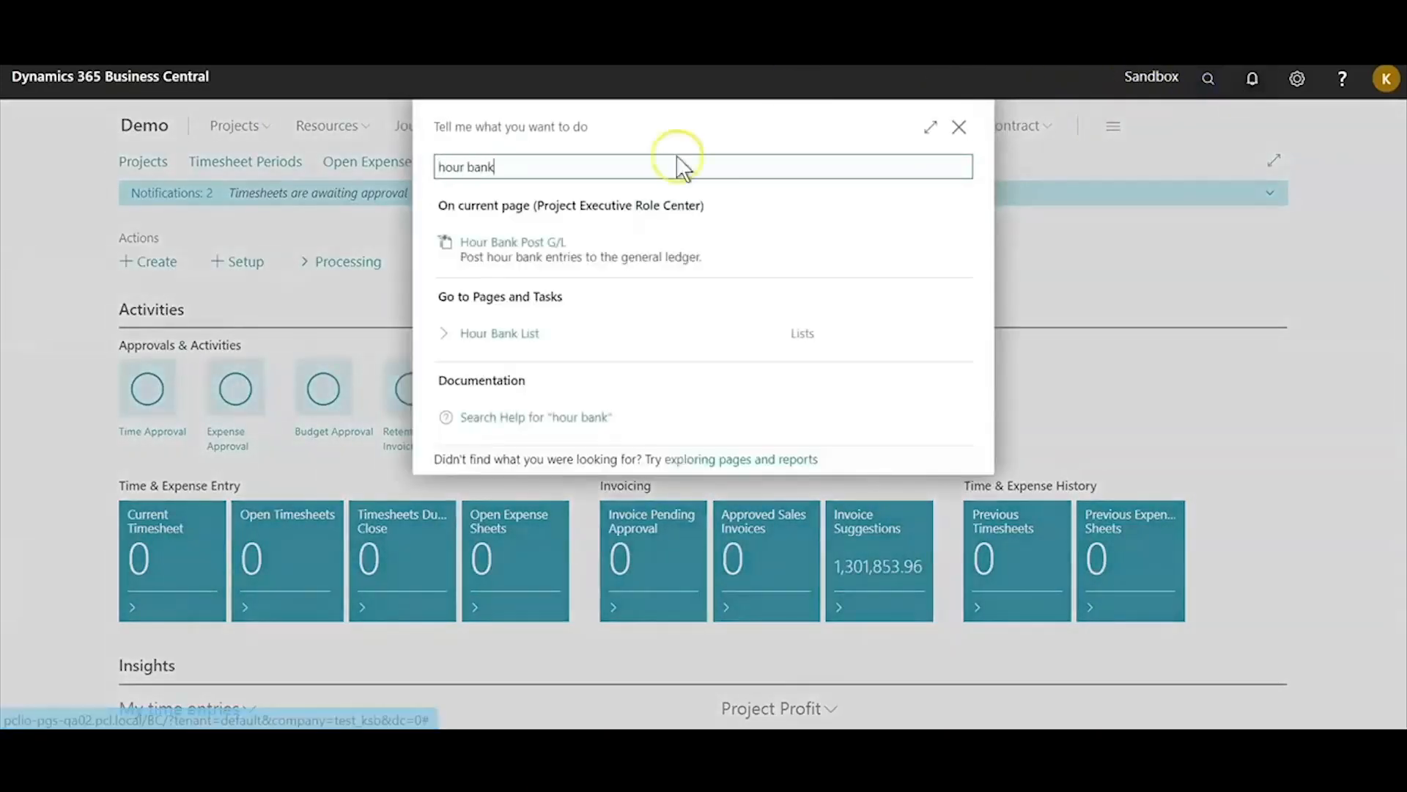
pyautogui.click(521, 336)
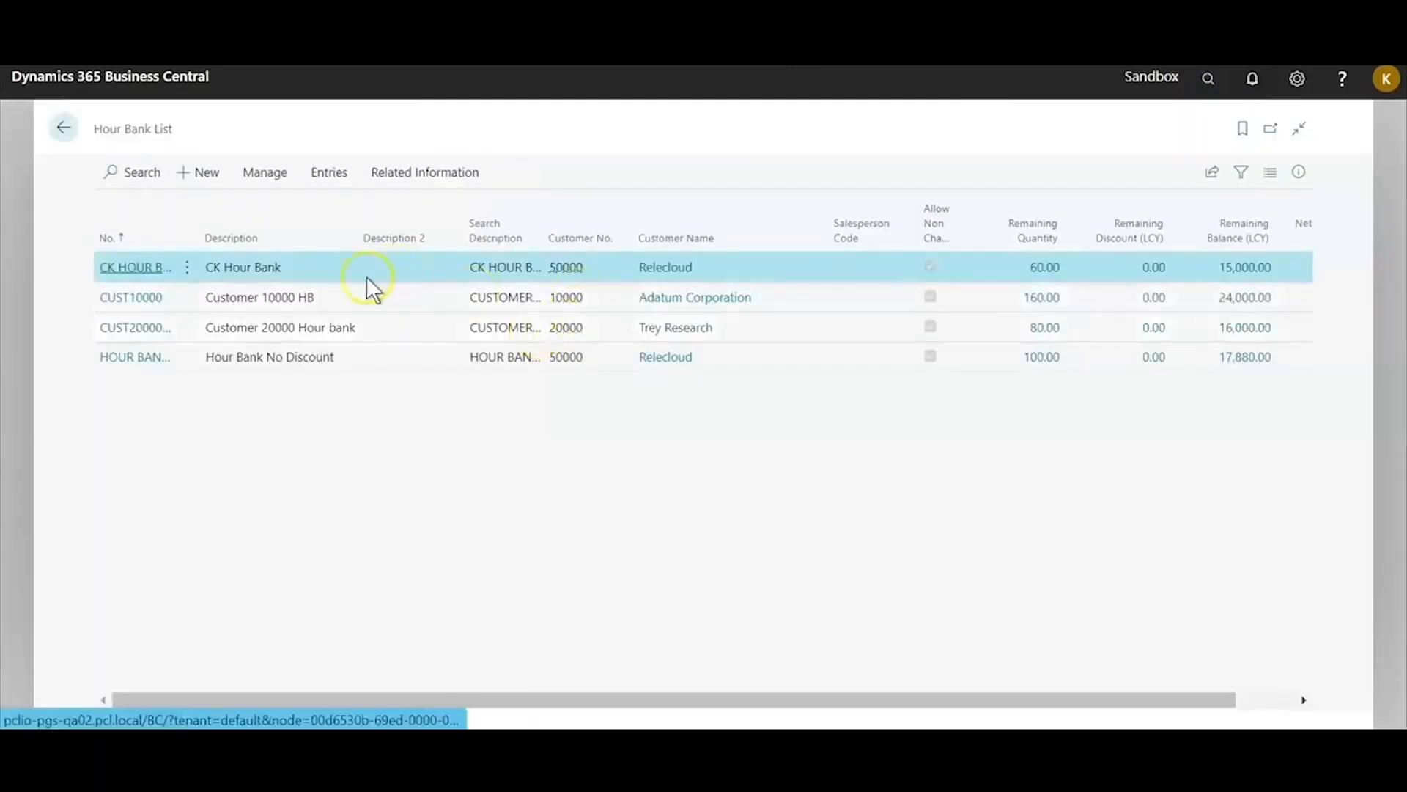
pyautogui.click(142, 330)
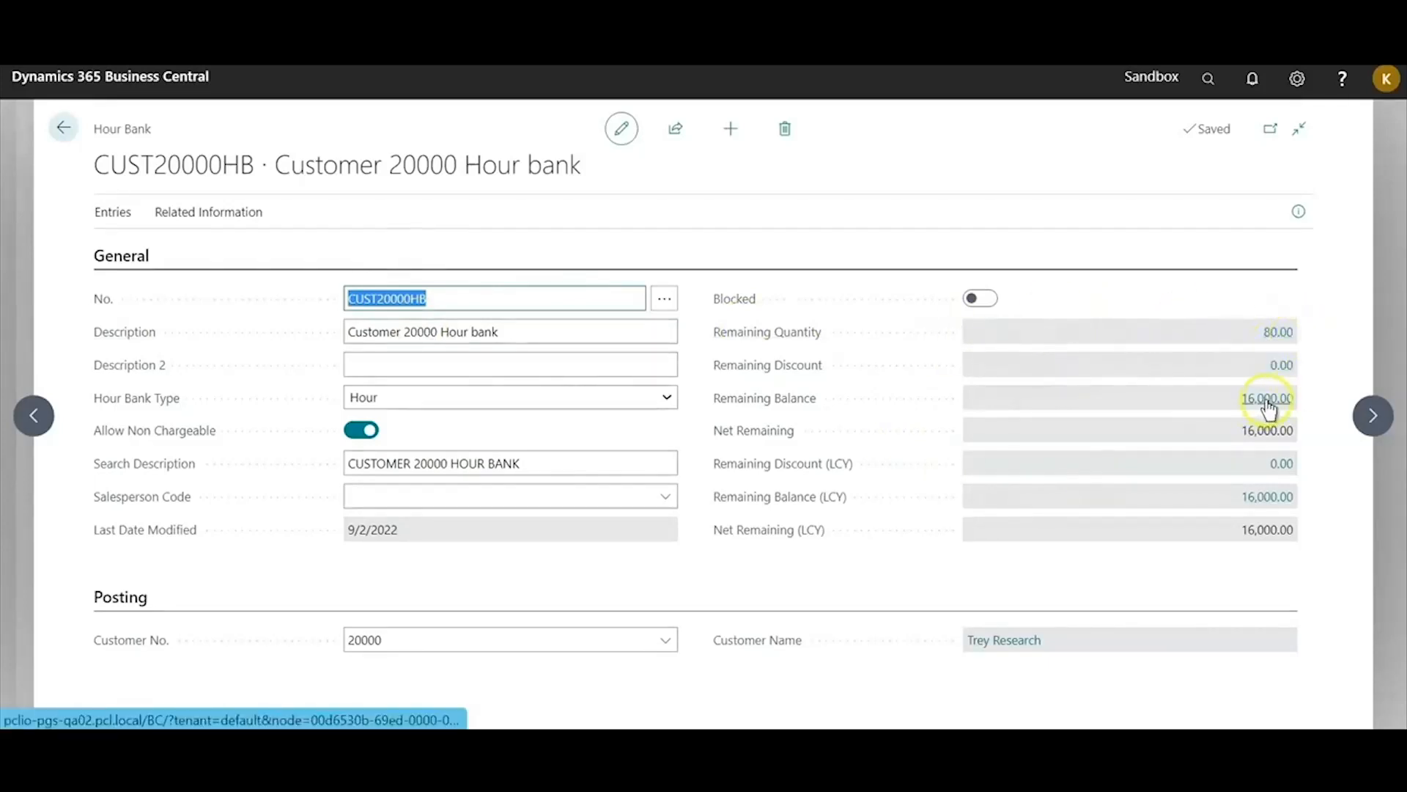
pyautogui.click(1284, 335)
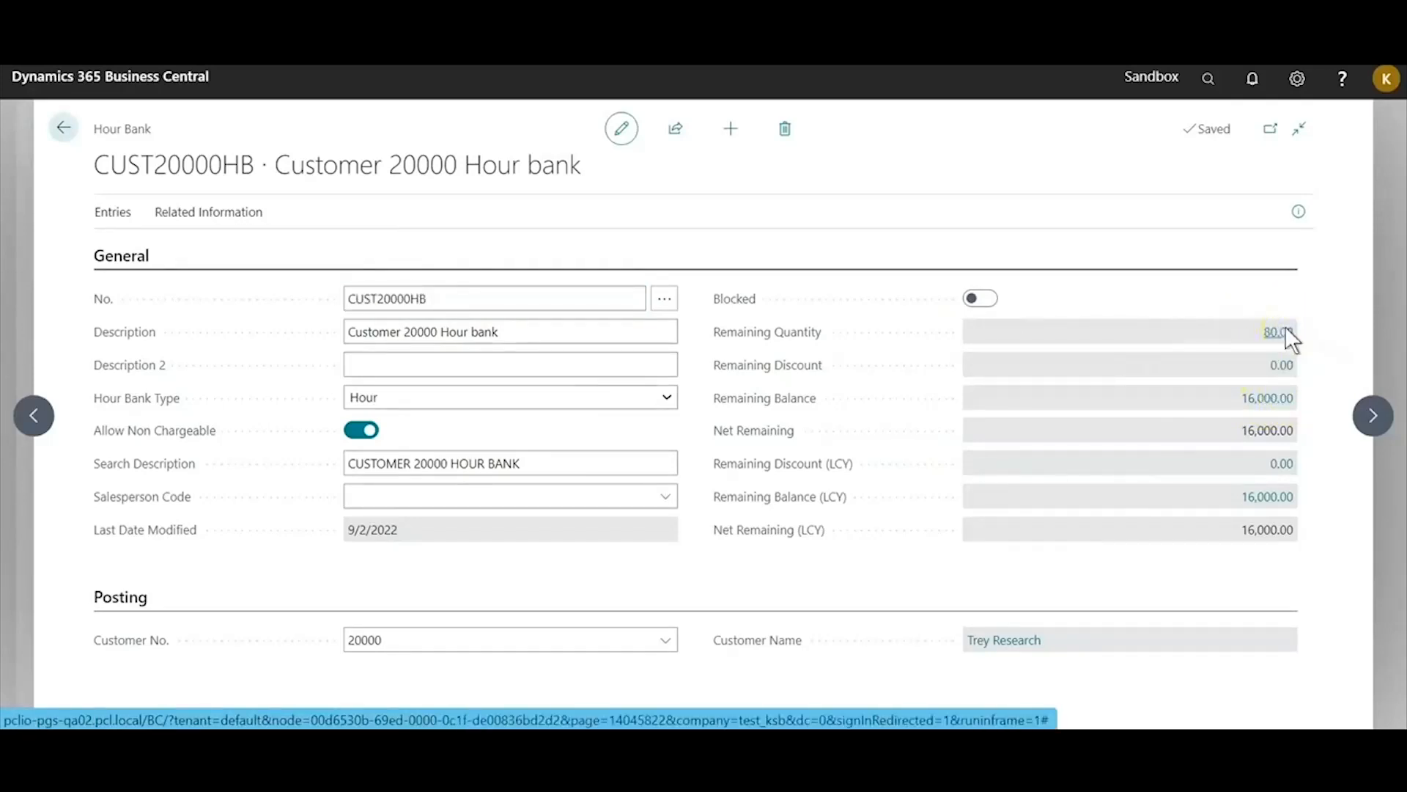
pyautogui.moveTo(872, 700); pyautogui.dragTo(1139, 700)
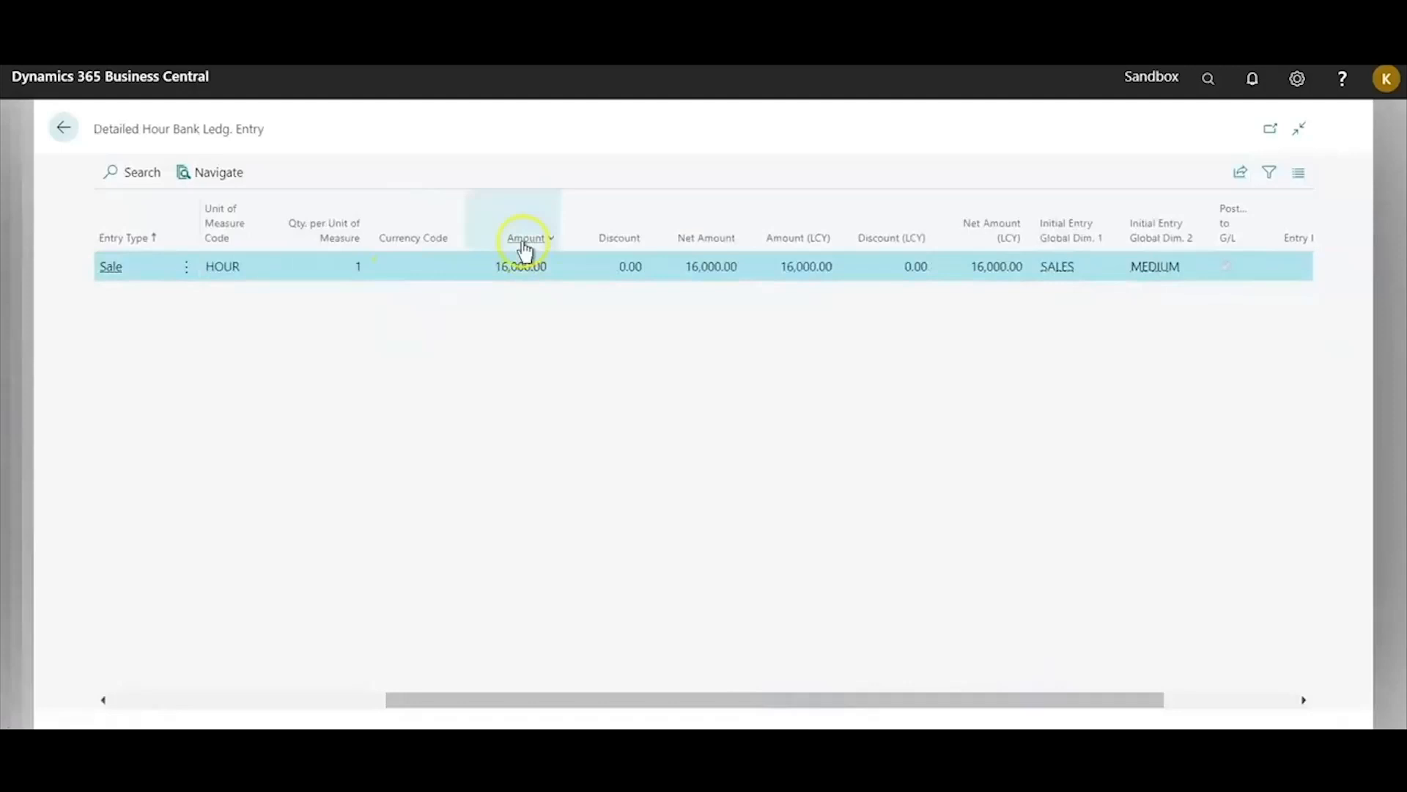
pyautogui.click(62, 129)
pyautogui.click(68, 130)
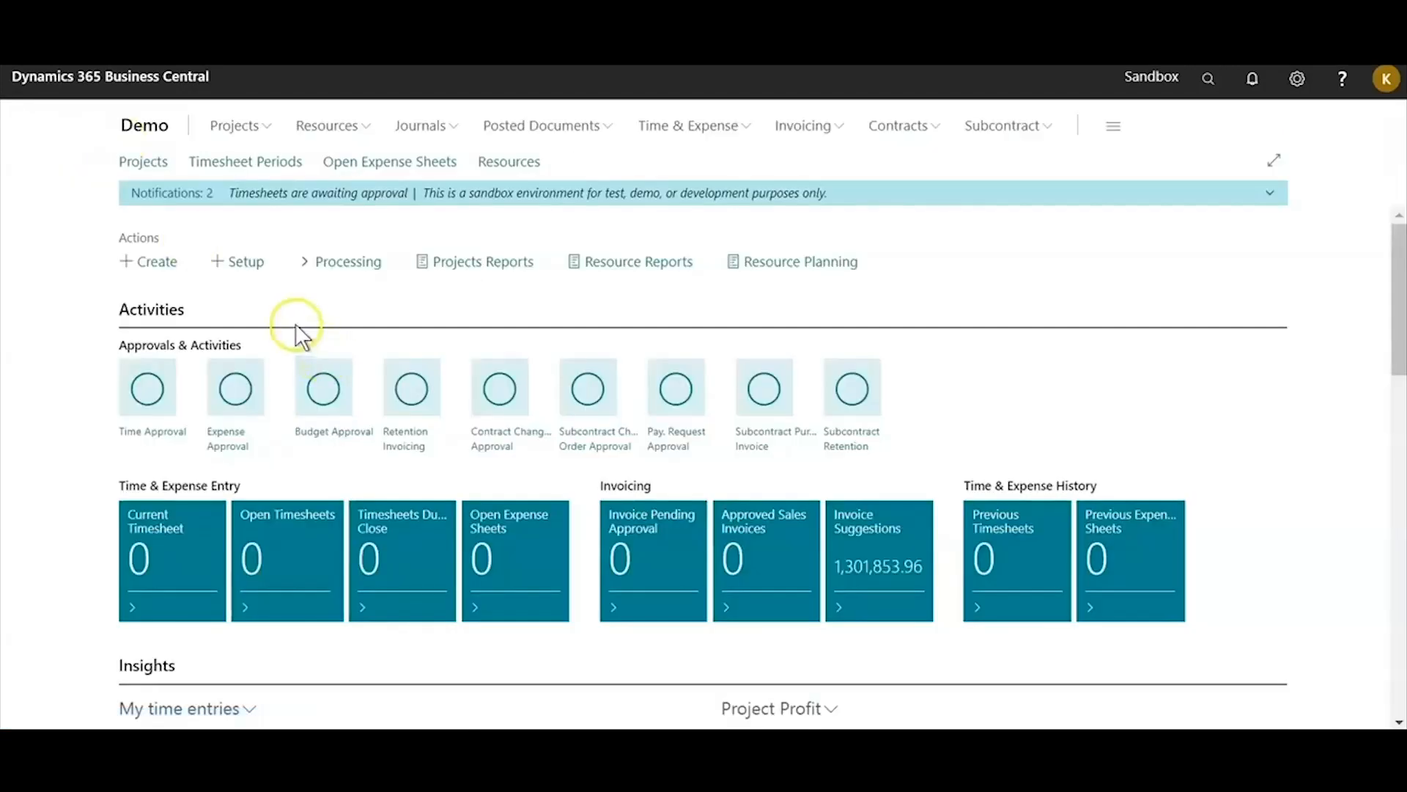
# Search Timesheet Periods by the resource's first name, open Week 2 - 01/15/22 and examine the line's project, task, hour bank and hours
pyautogui.click(245, 173)
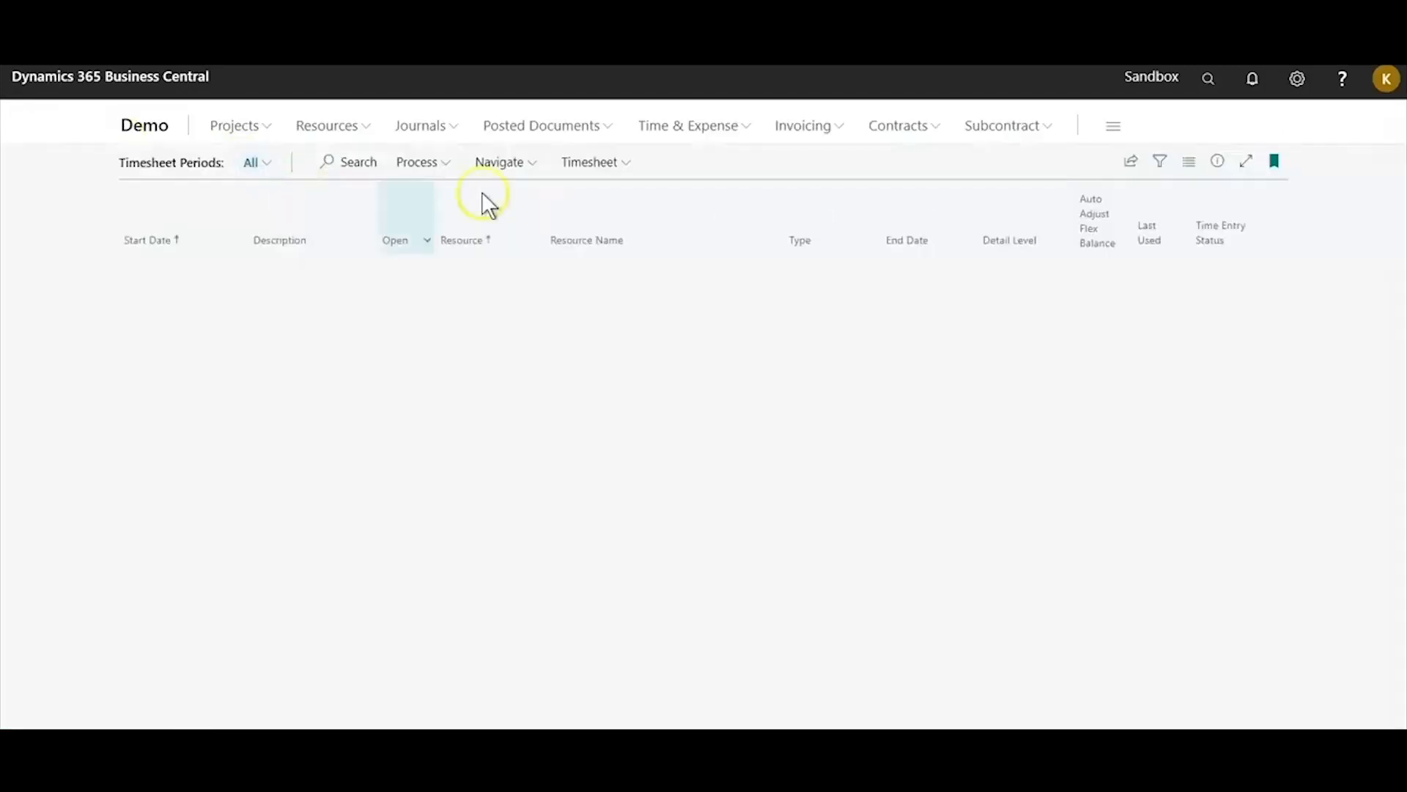
pyautogui.click(359, 163)
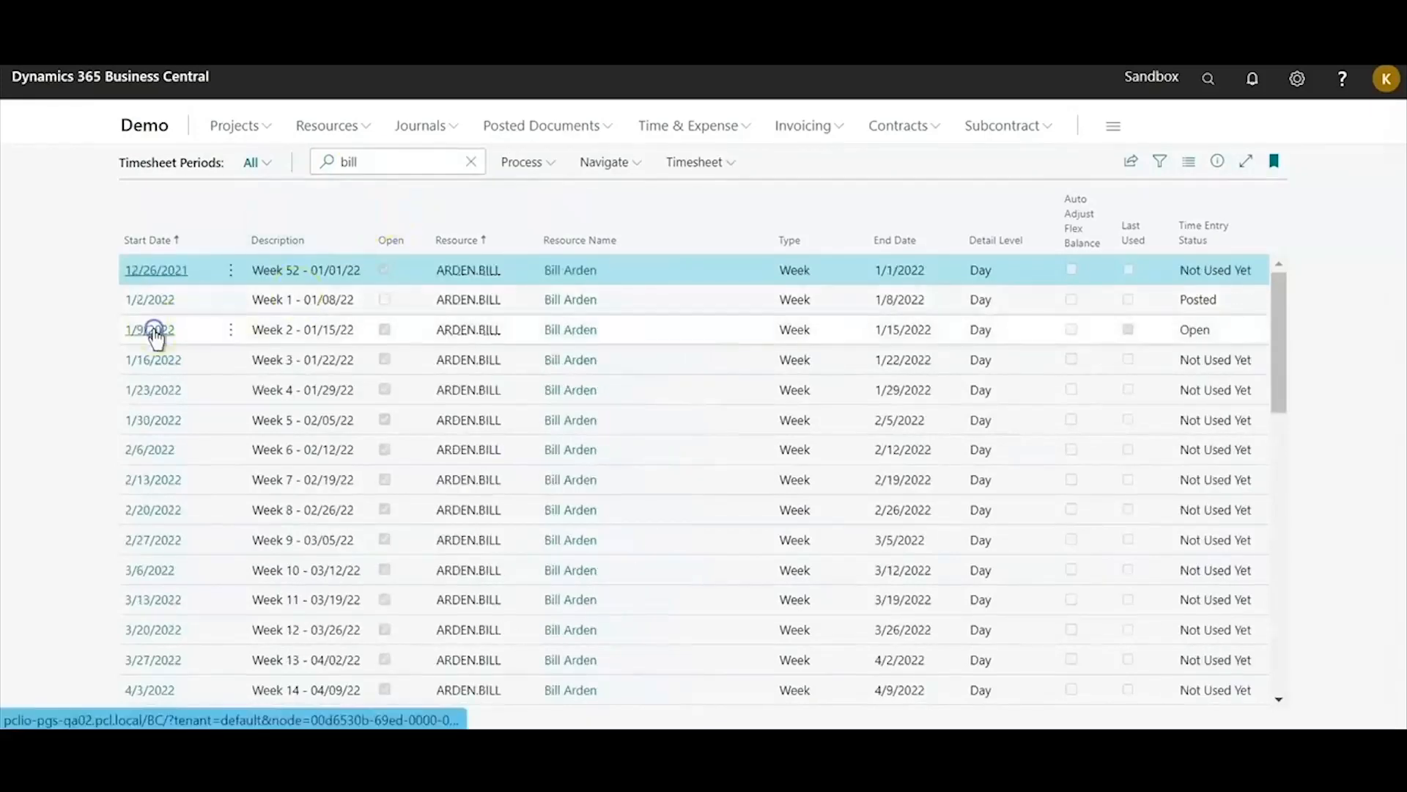
pyautogui.click(154, 331)
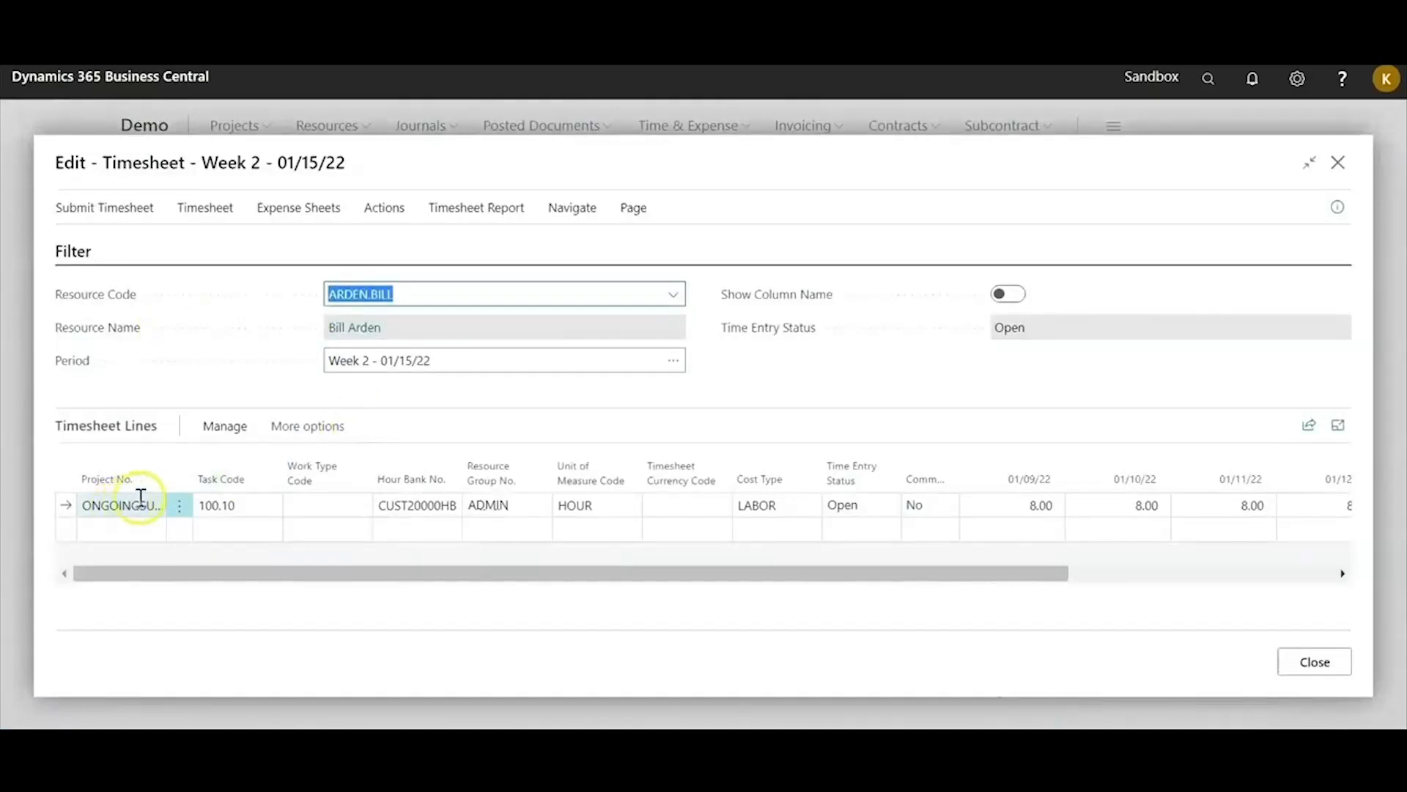
pyautogui.click(244, 509)
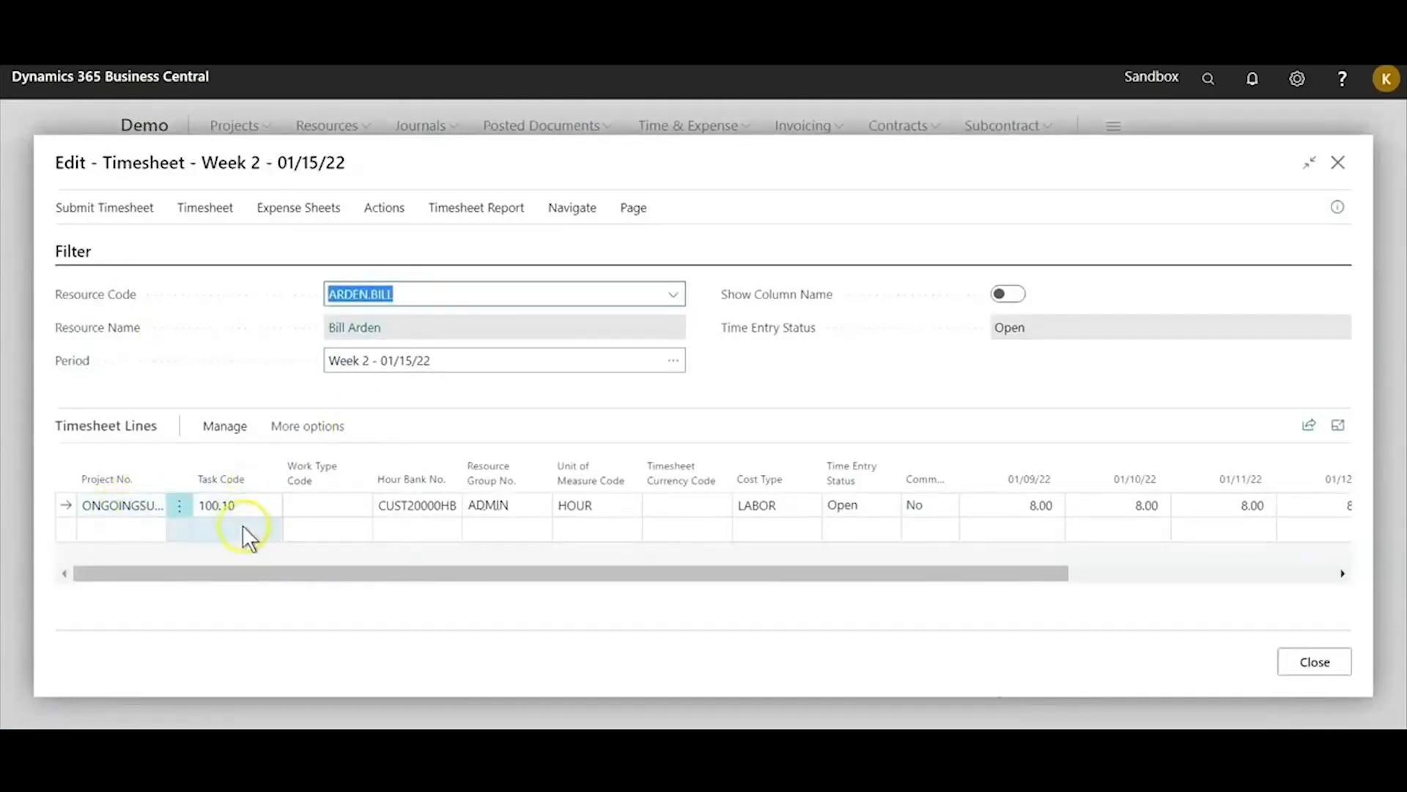
pyautogui.click(419, 507)
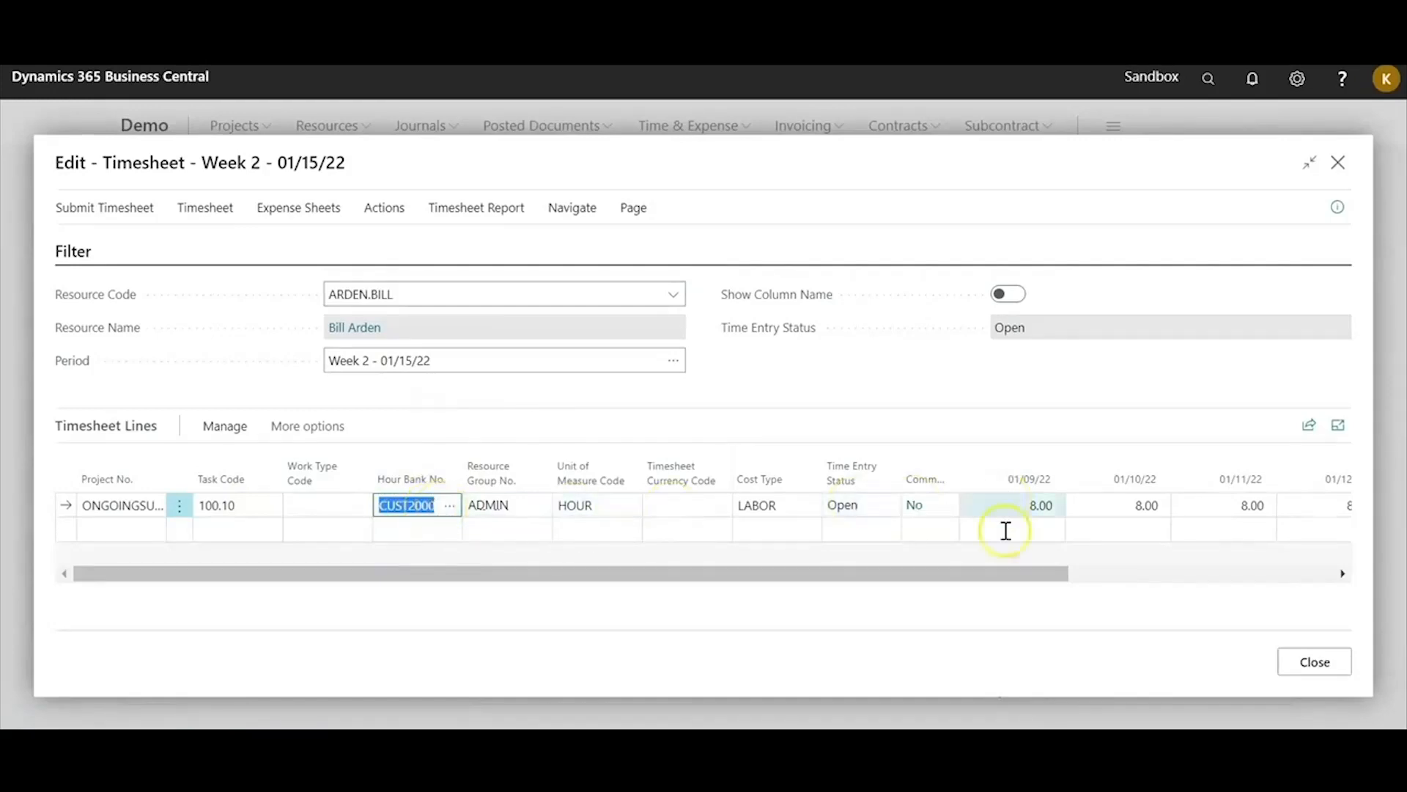
# Examine the daily hours from 01/09/22 to 01/13/22 on the ongoing support project's timesheet line
pyautogui.moveTo(1009, 573); pyautogui.dragTo(1062, 572)
pyautogui.click(866, 499)
pyautogui.click(1228, 505)
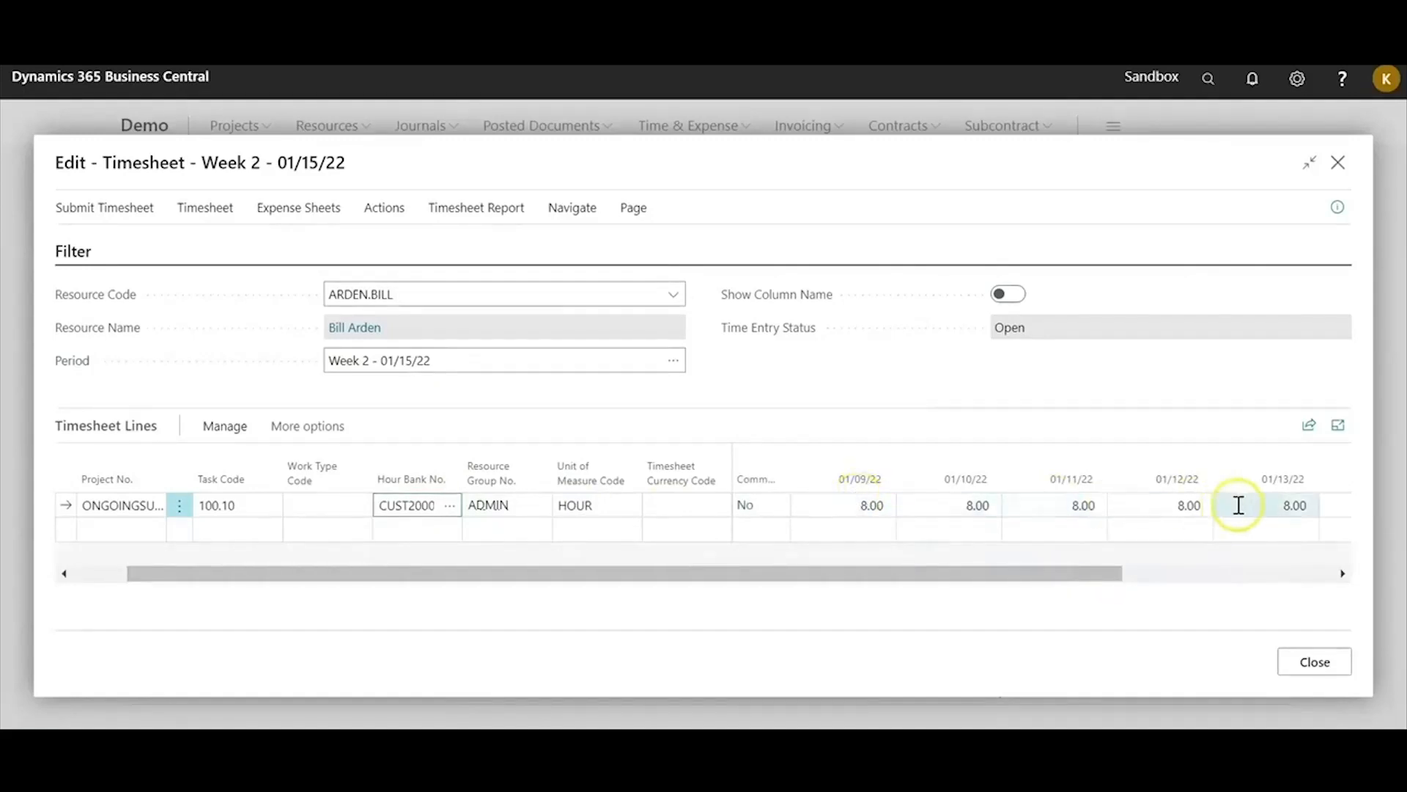
pyautogui.click(852, 498)
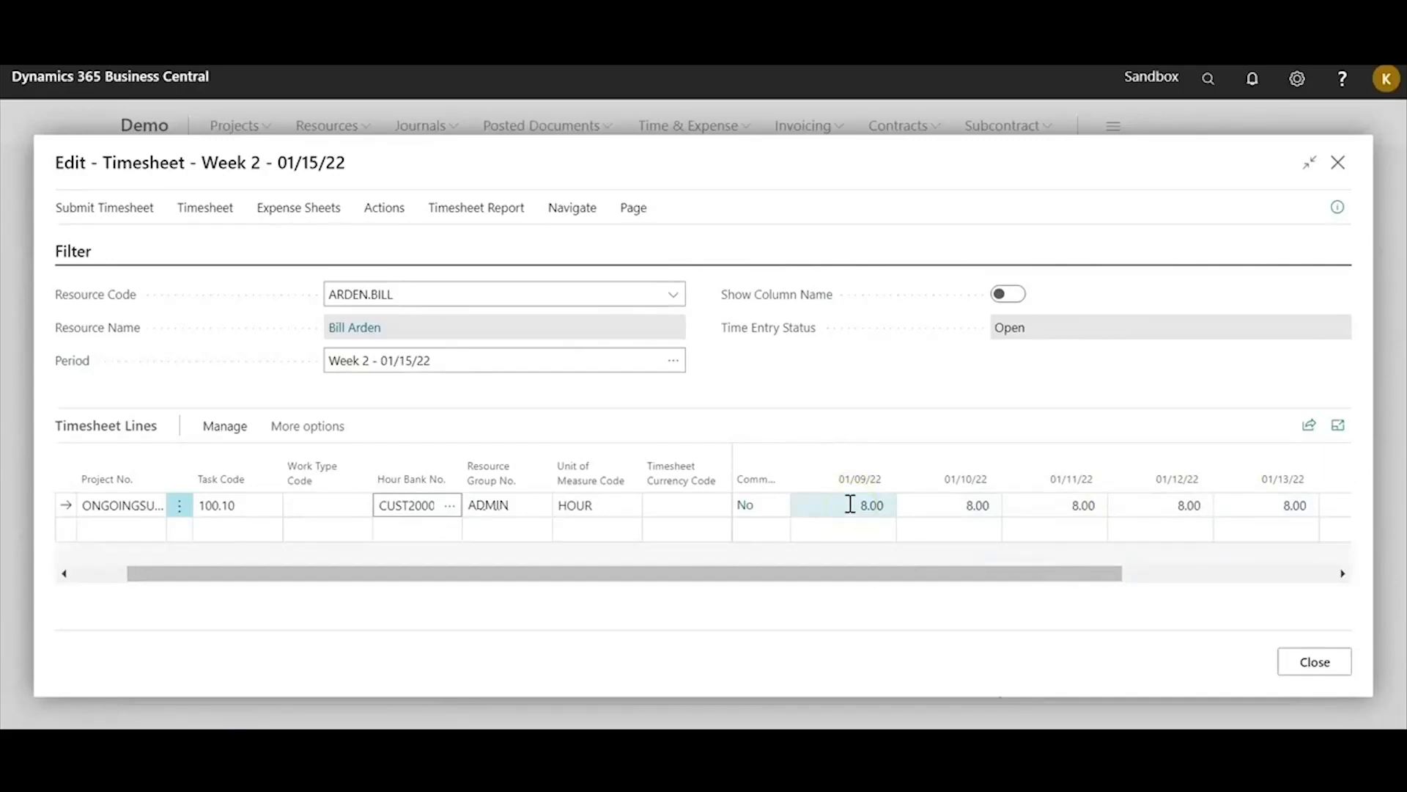
pyautogui.click(1294, 504)
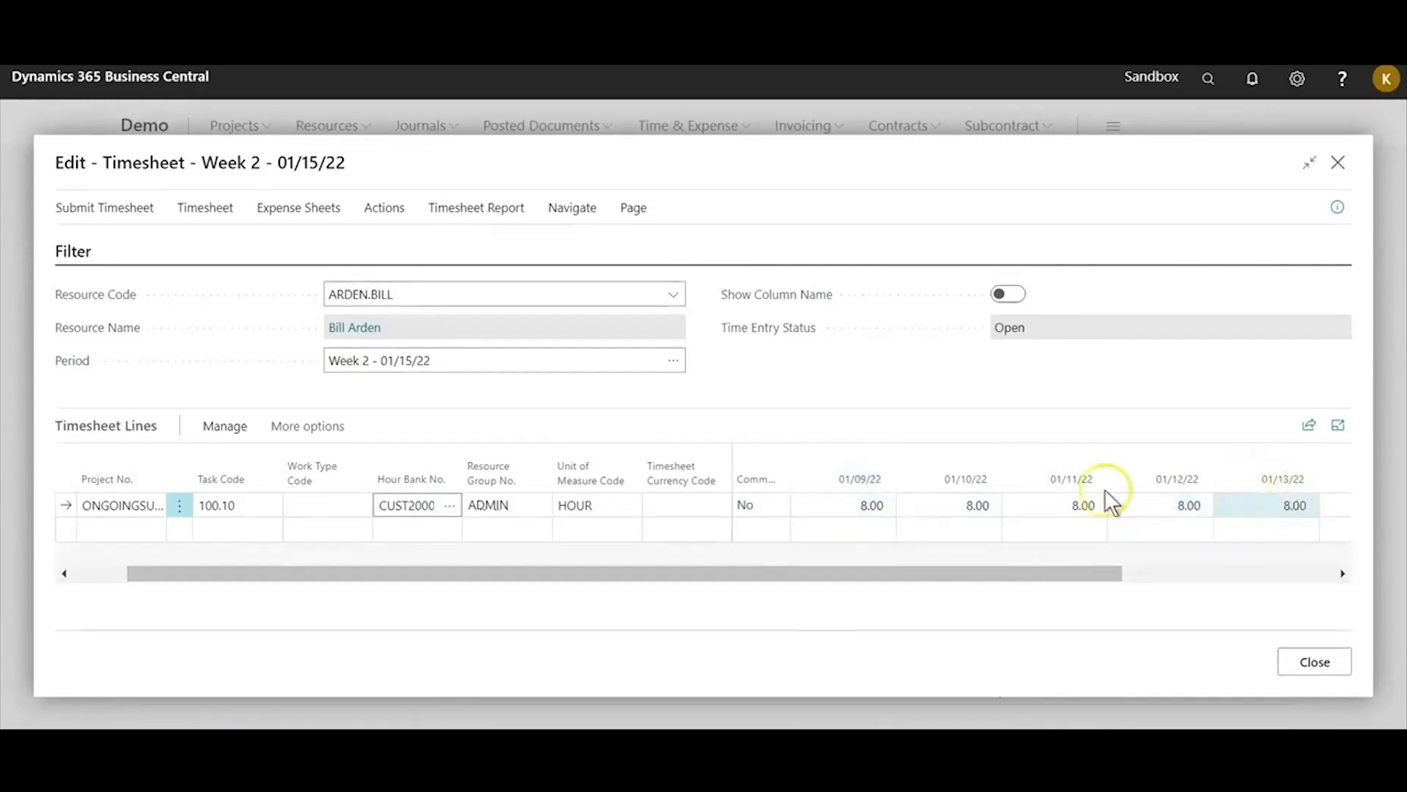
pyautogui.click(870, 500)
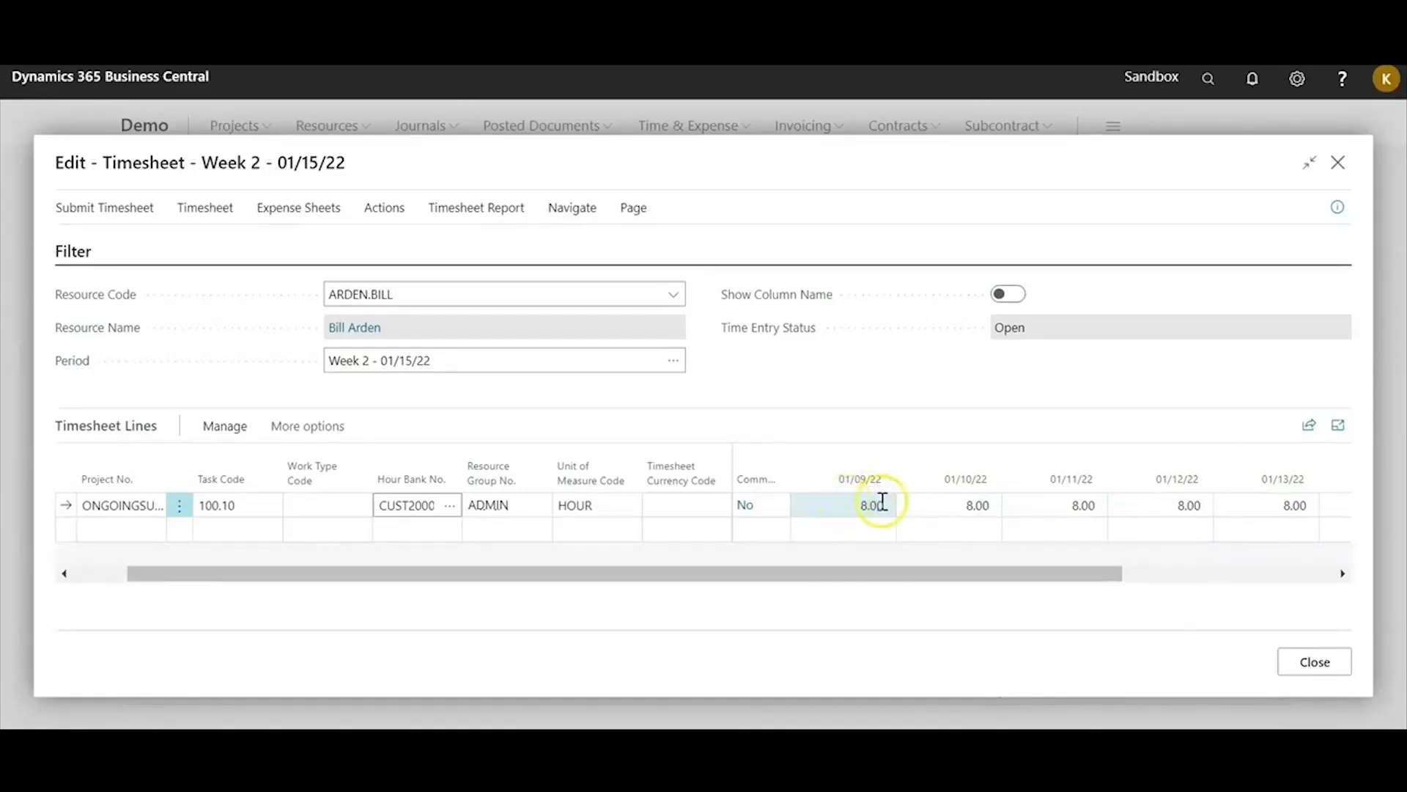
pyautogui.click(864, 505)
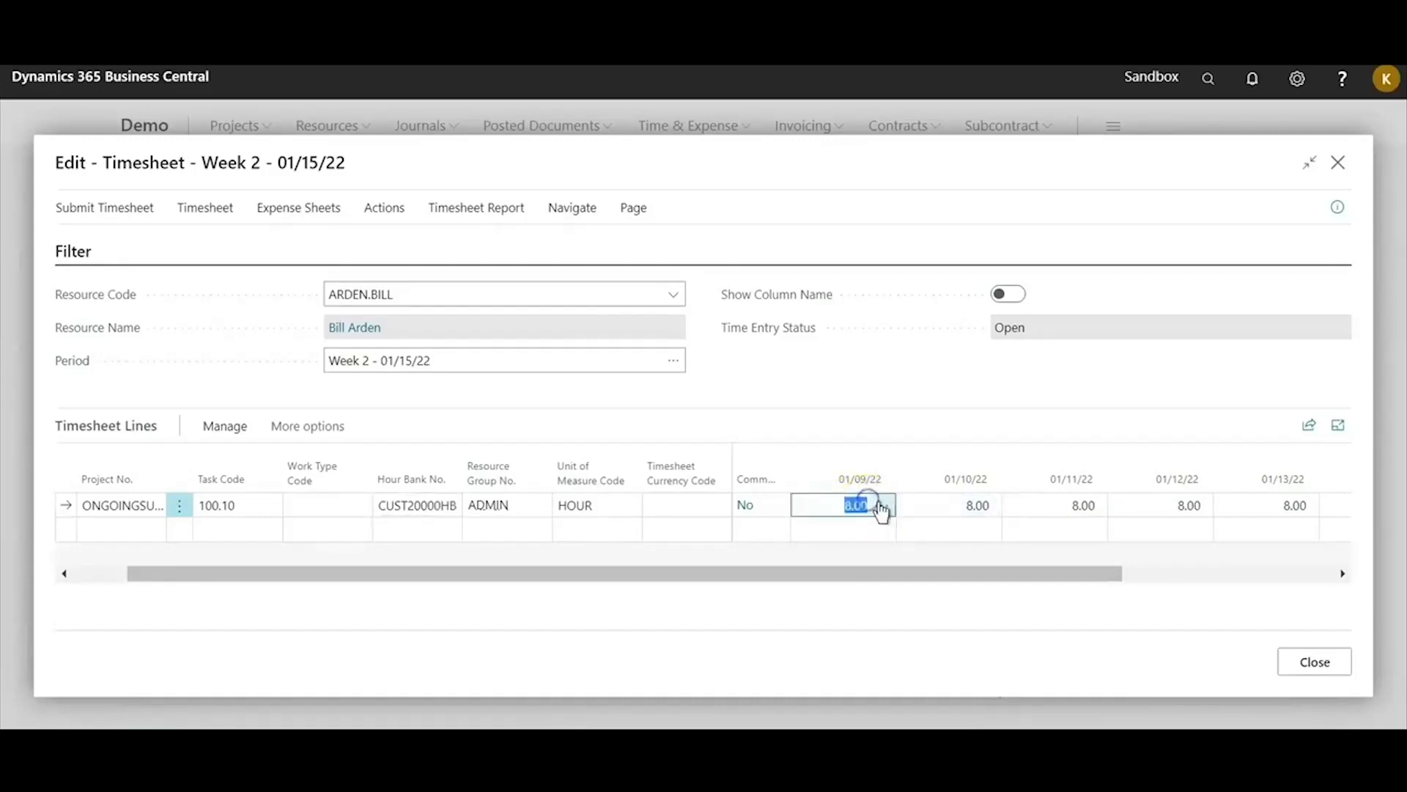
pyautogui.click(966, 504)
pyautogui.click(1061, 505)
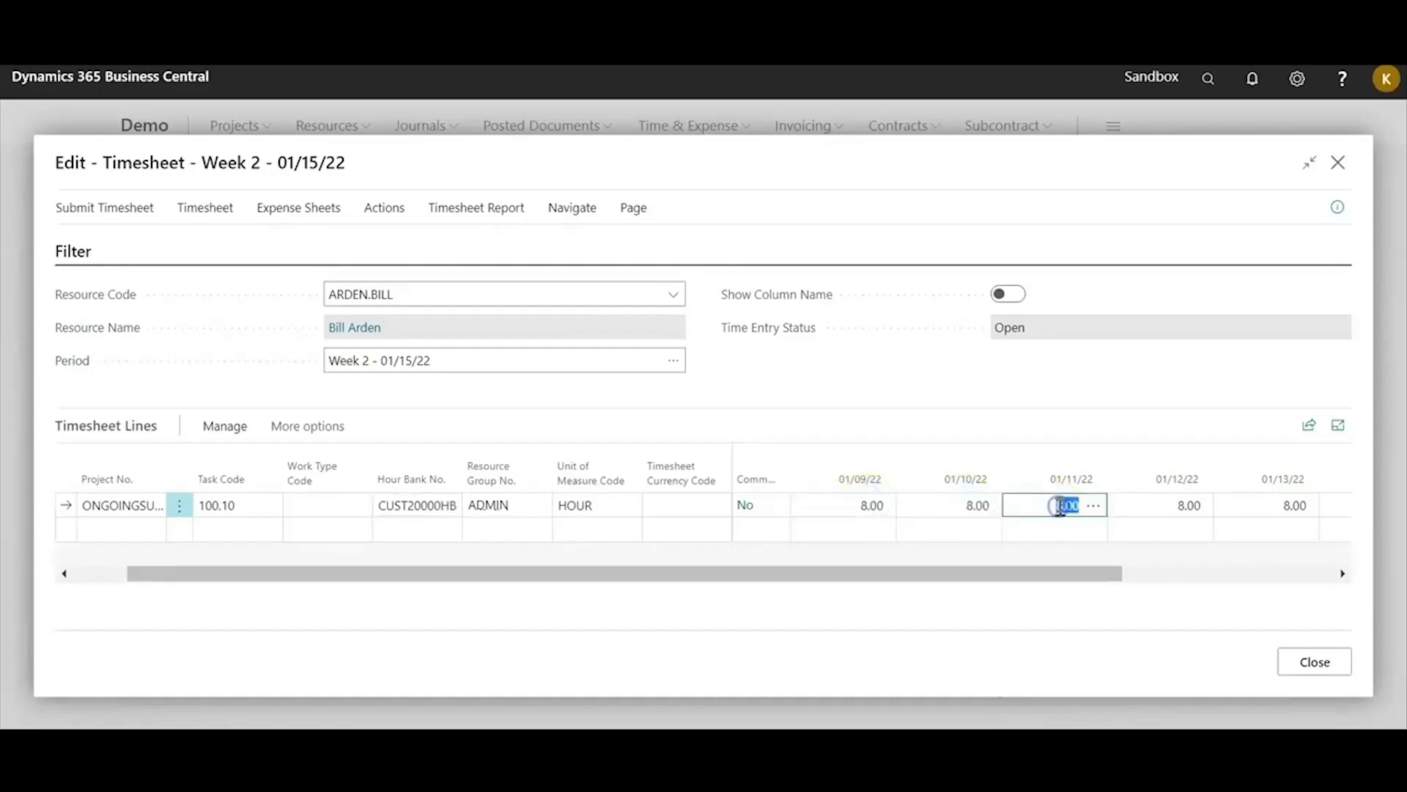
# Submit the Week 2 - 01/15/22 timesheet and return to the home page
pyautogui.click(103, 209)
pyautogui.click(111, 242)
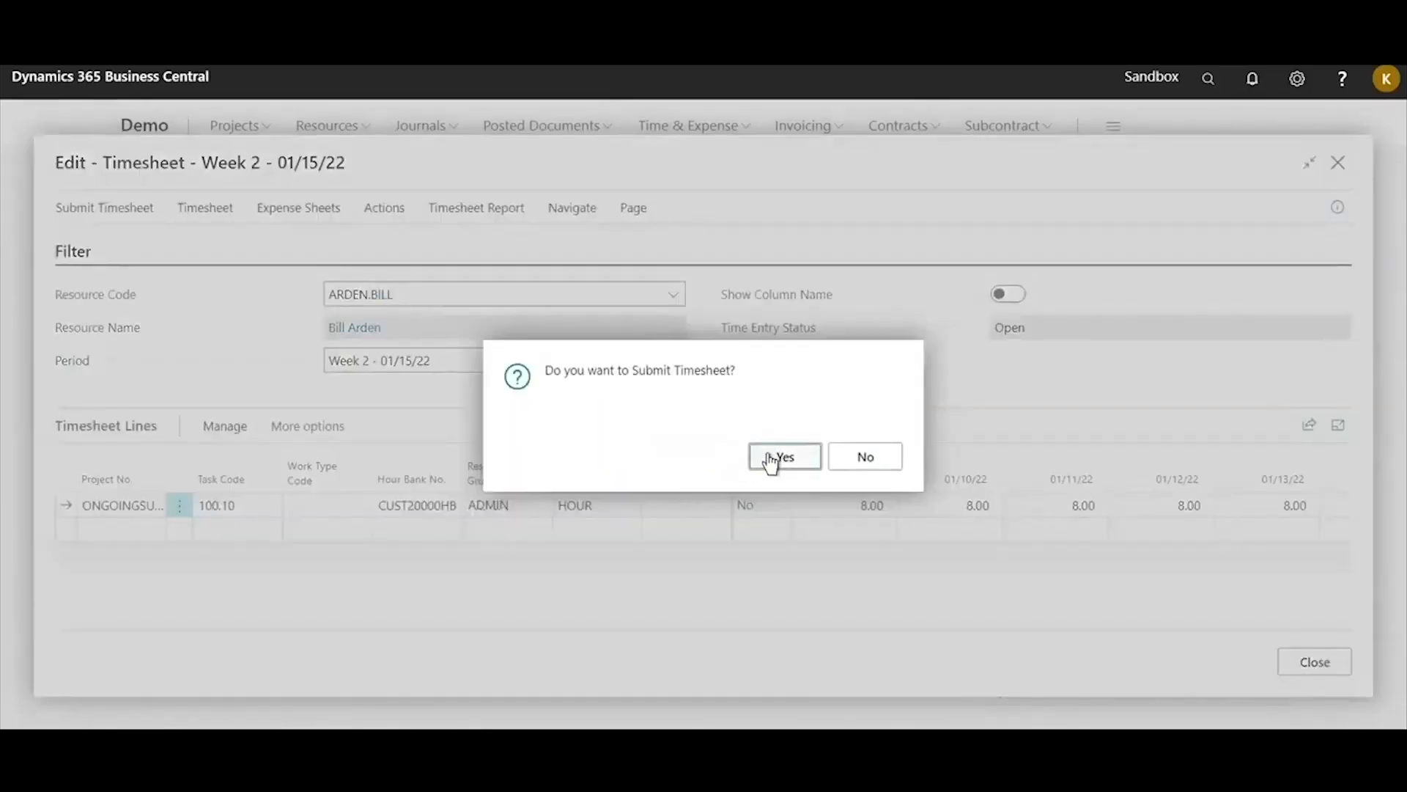
pyautogui.click(779, 457)
pyautogui.click(143, 127)
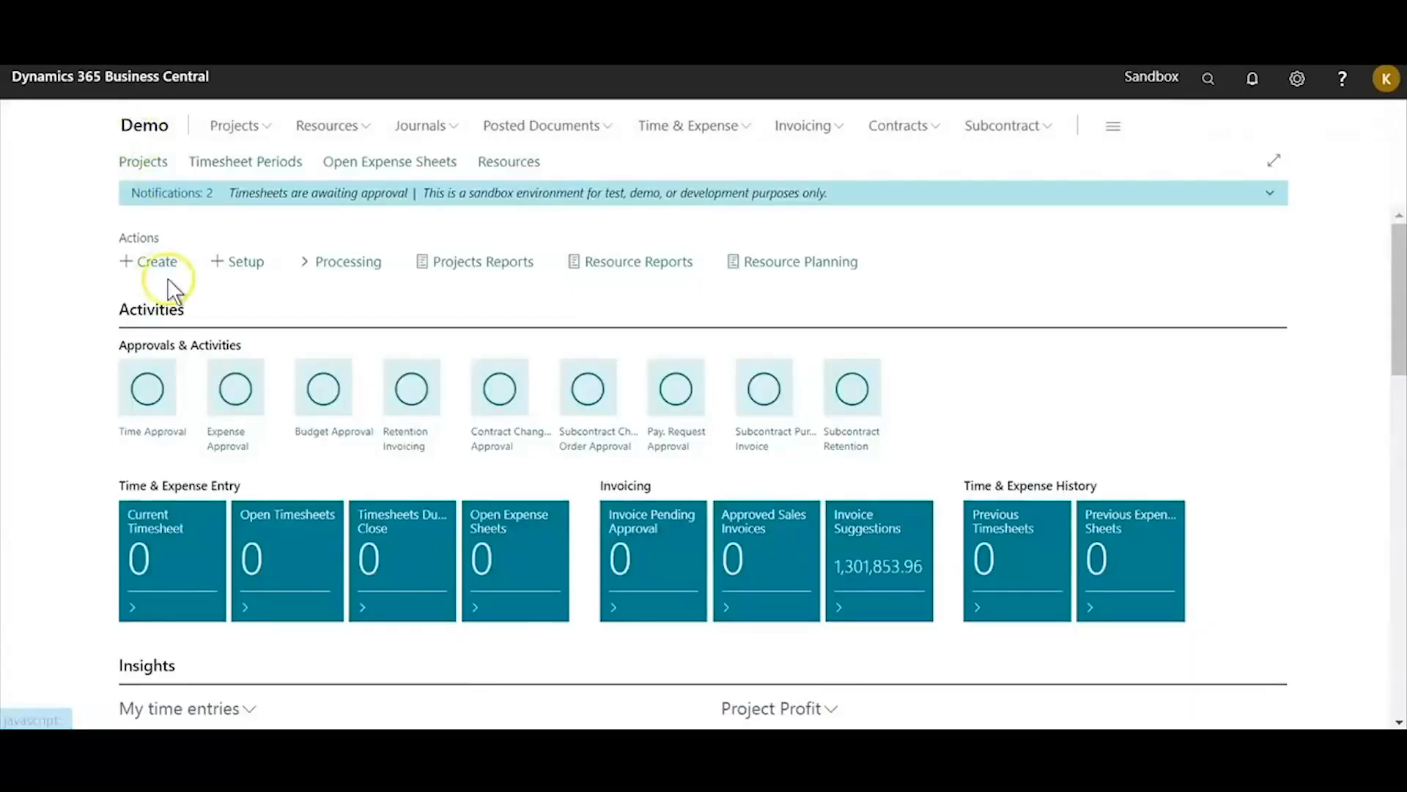
# Open Time Approval, adjust the period view to reach the submitted timesheet hours, approve all of them and return to the home page
pyautogui.click(170, 439)
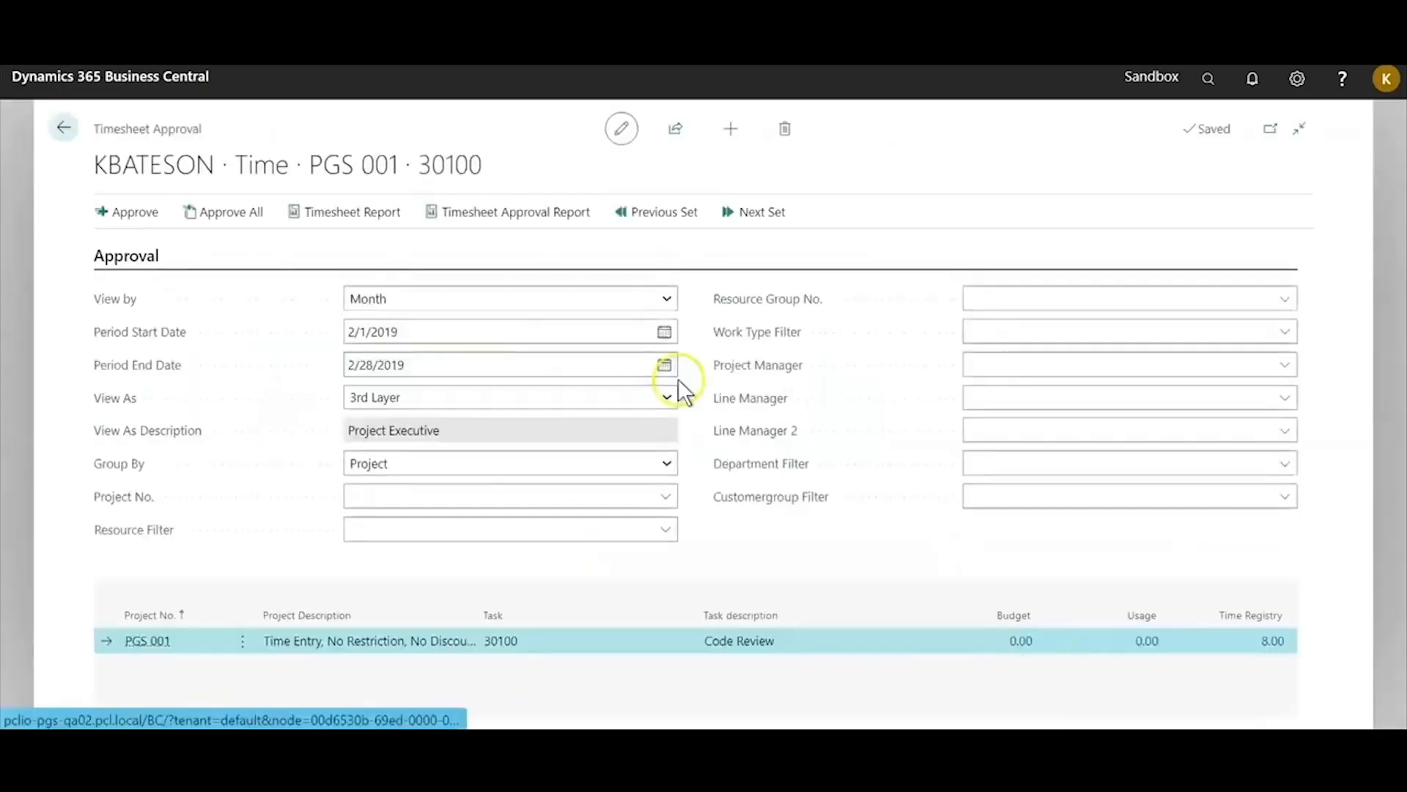
pyautogui.click(672, 297)
pyautogui.click(618, 383)
pyautogui.click(755, 220)
pyautogui.click(757, 224)
pyautogui.click(666, 396)
pyautogui.click(1014, 679)
pyautogui.click(279, 234)
pyautogui.click(232, 210)
pyautogui.click(67, 133)
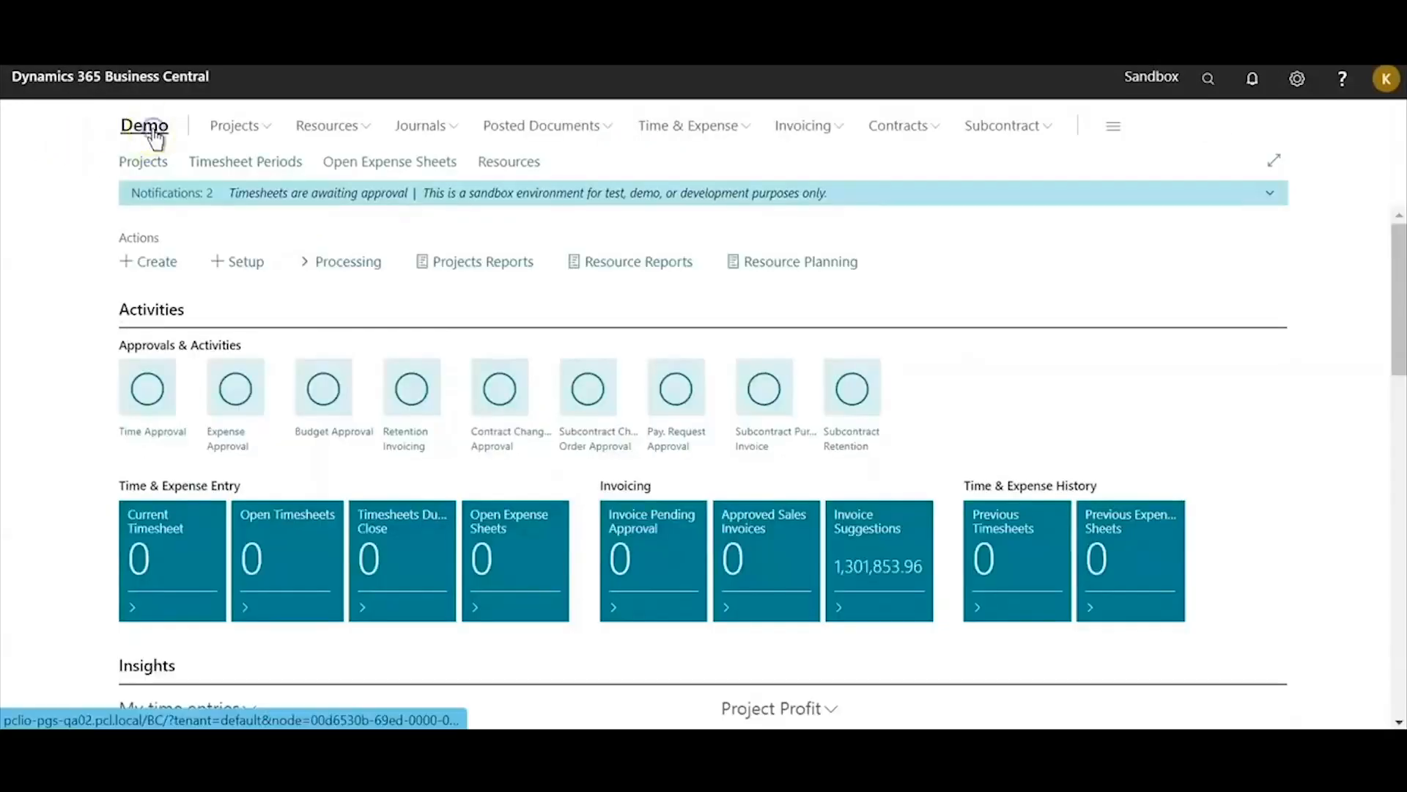
# Open the Trey Research hour bank, review the usage, sale and application entries behind its Remaining Quantity, and return to the home page
pyautogui.click(1210, 78)
pyautogui.write('Hour bank')
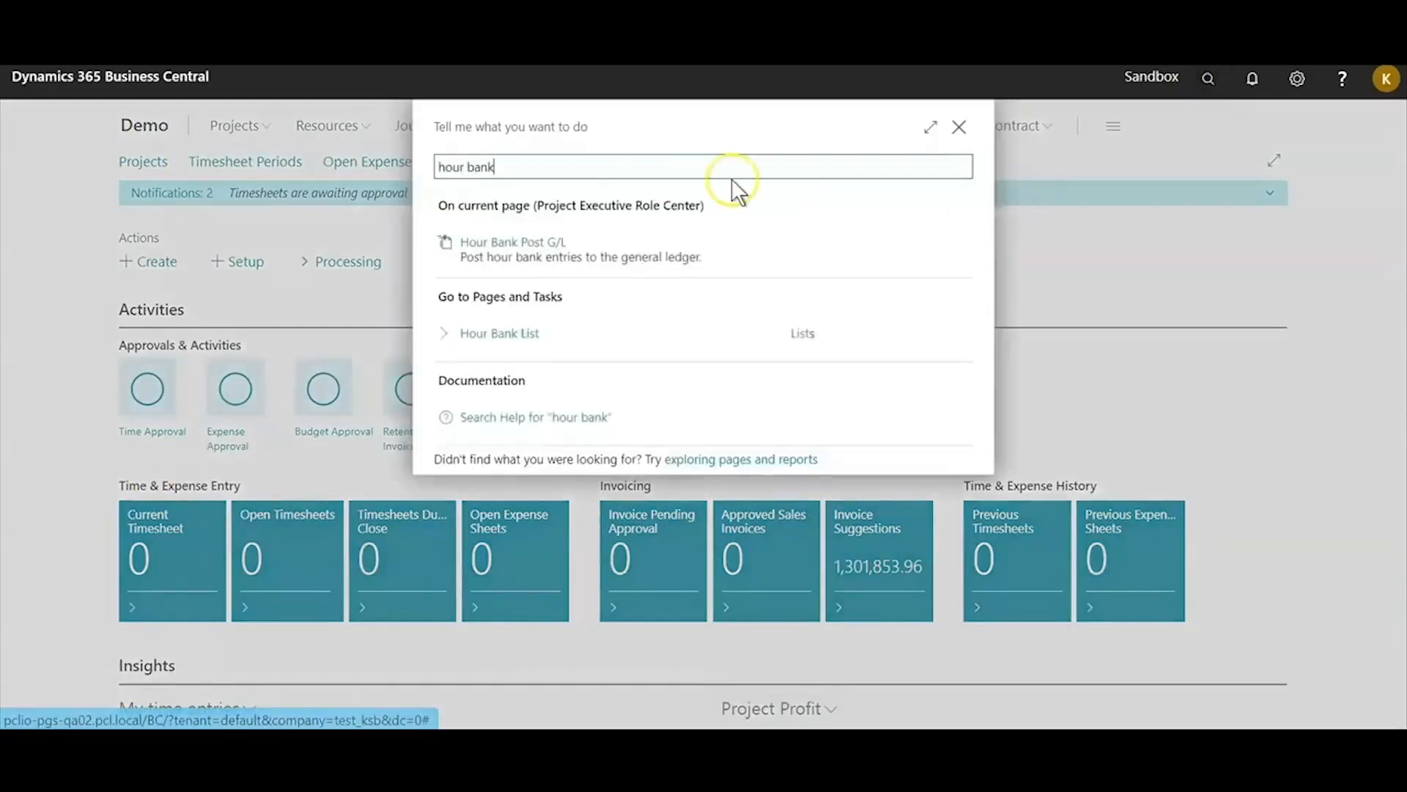
pyautogui.click(522, 334)
pyautogui.click(136, 327)
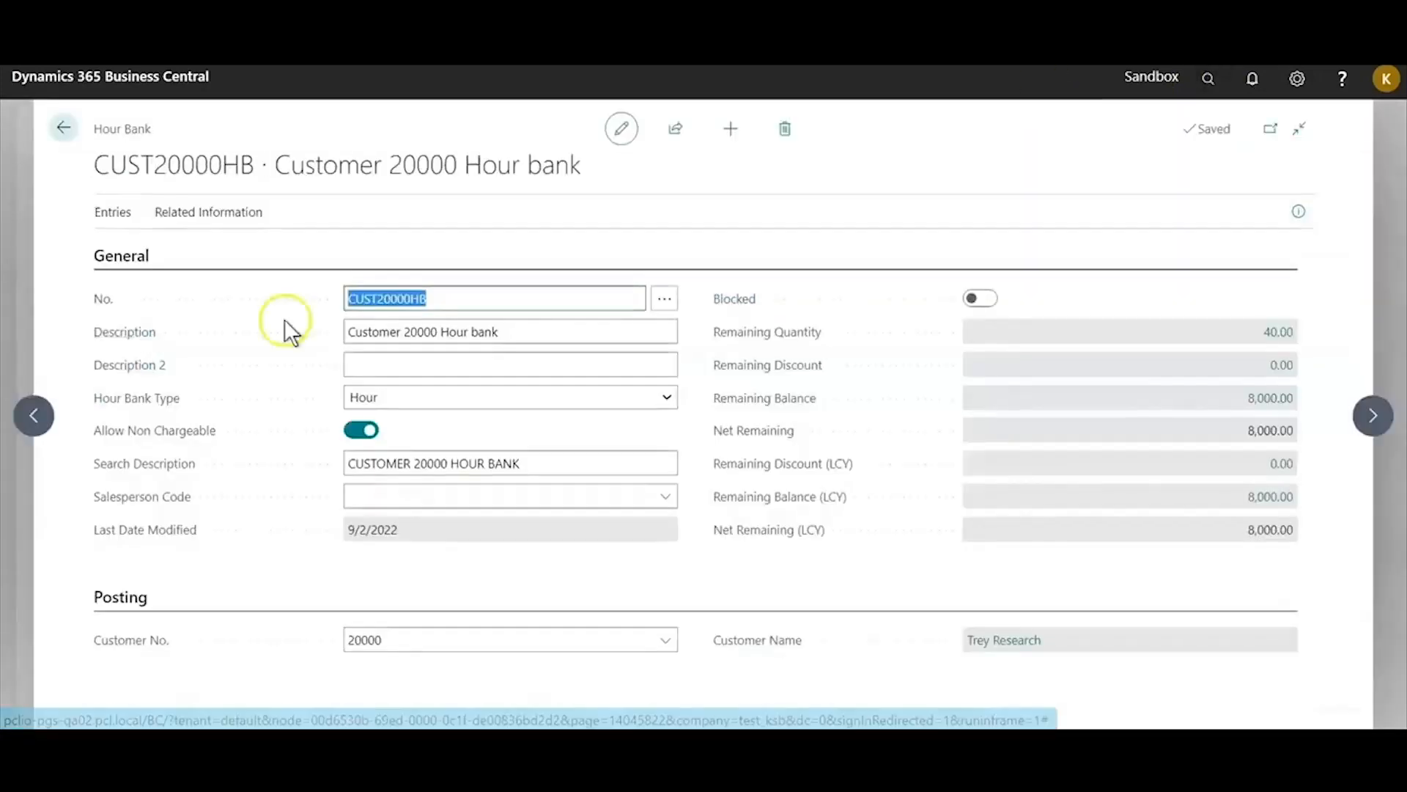
pyautogui.click(1278, 330)
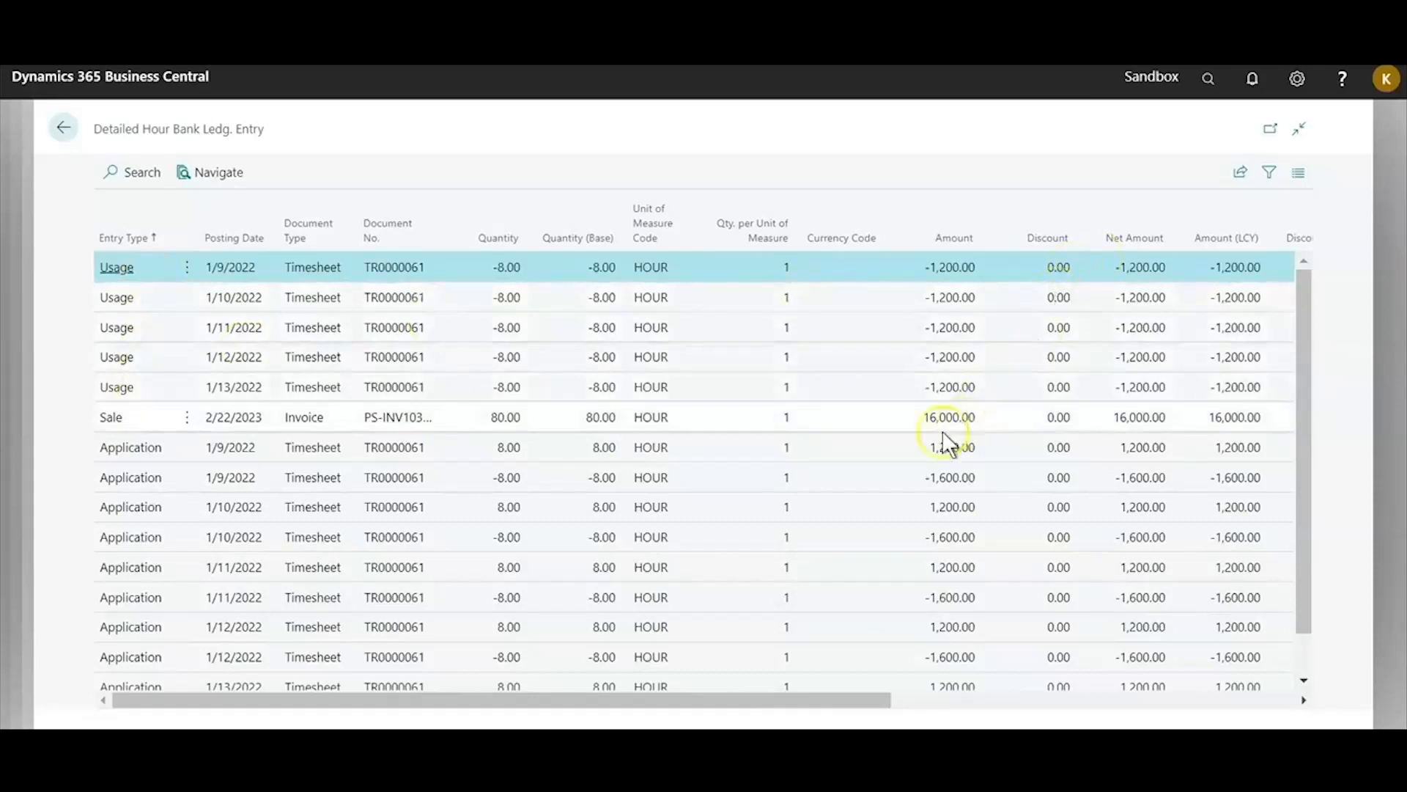
pyautogui.scroll(-1, 160, 492)
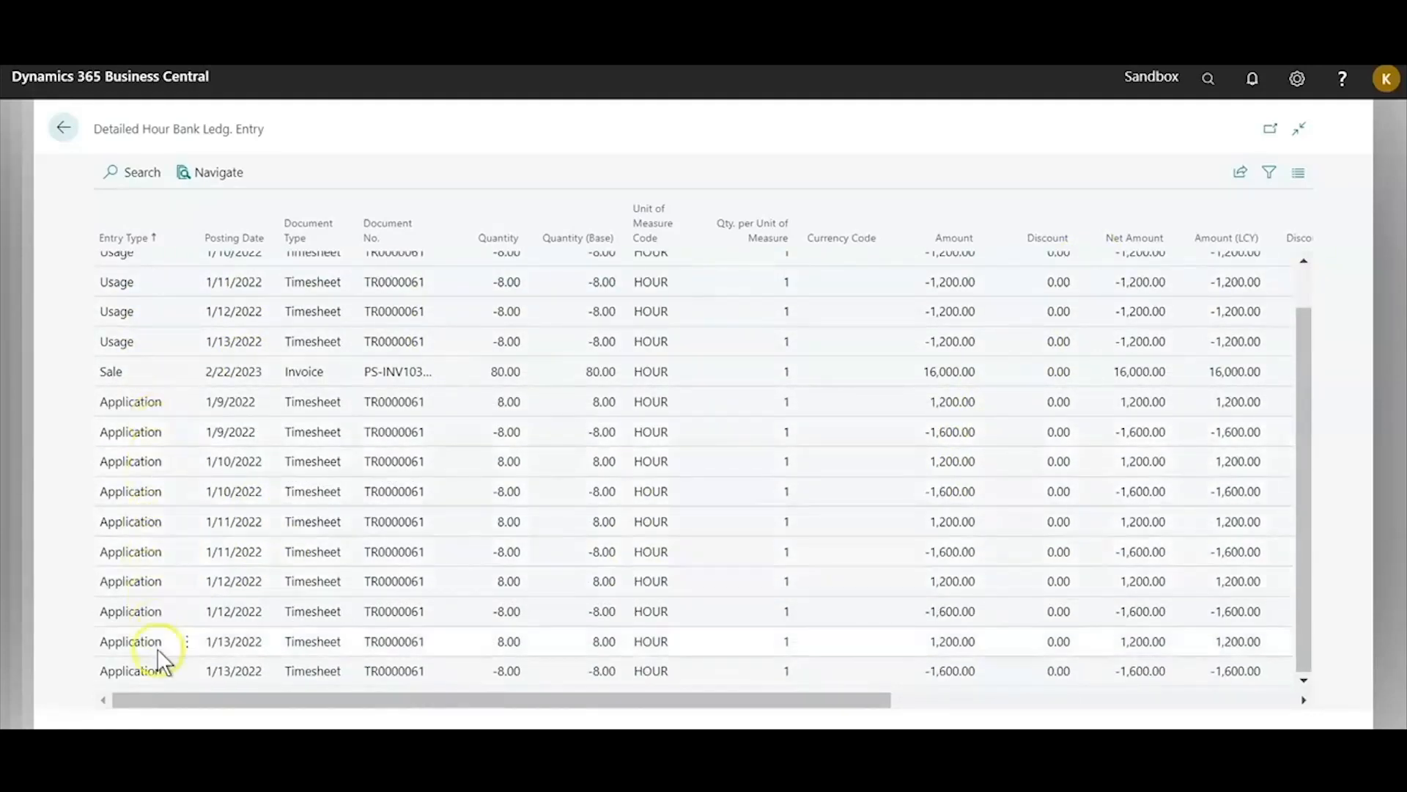
pyautogui.scroll(1, 158, 330)
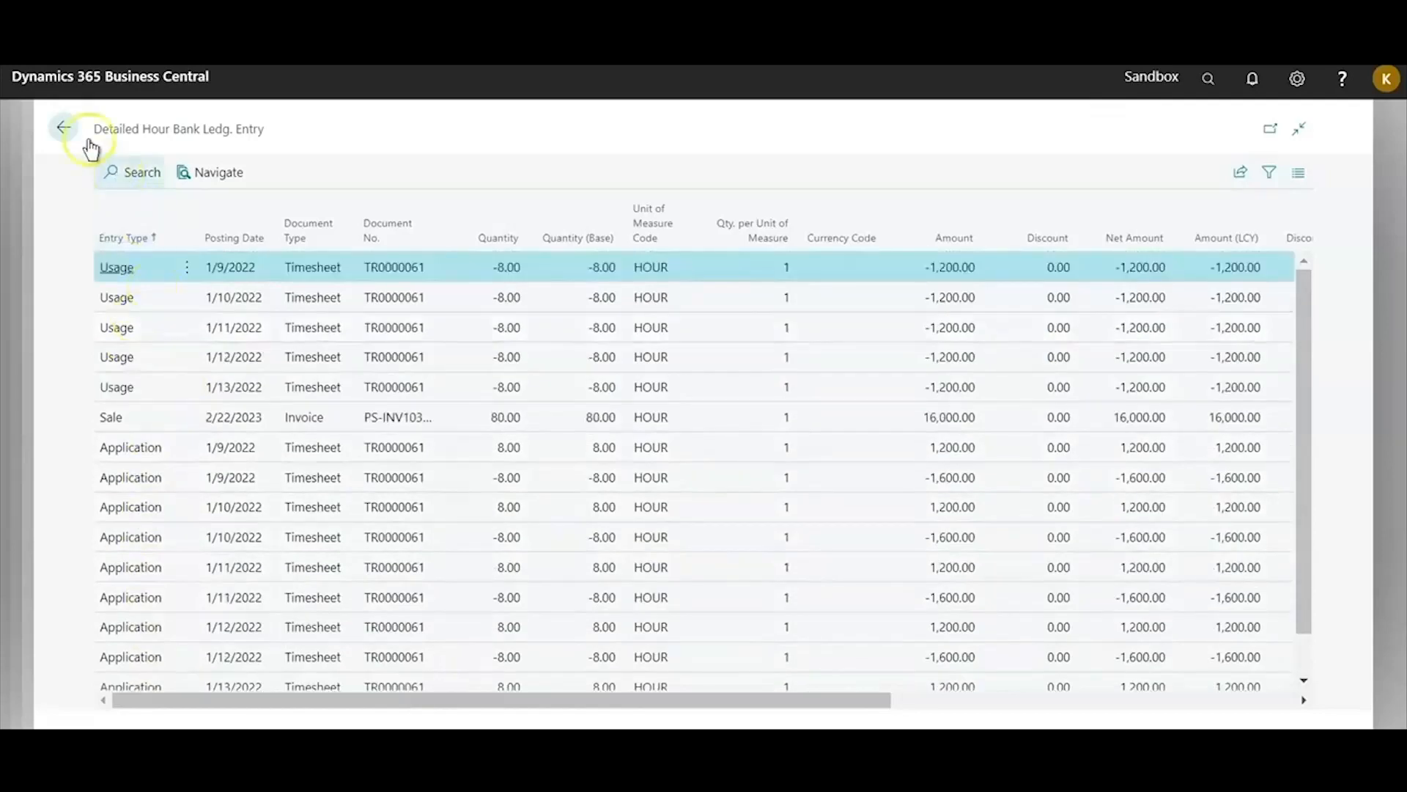
pyautogui.click(68, 131)
pyautogui.click(66, 130)
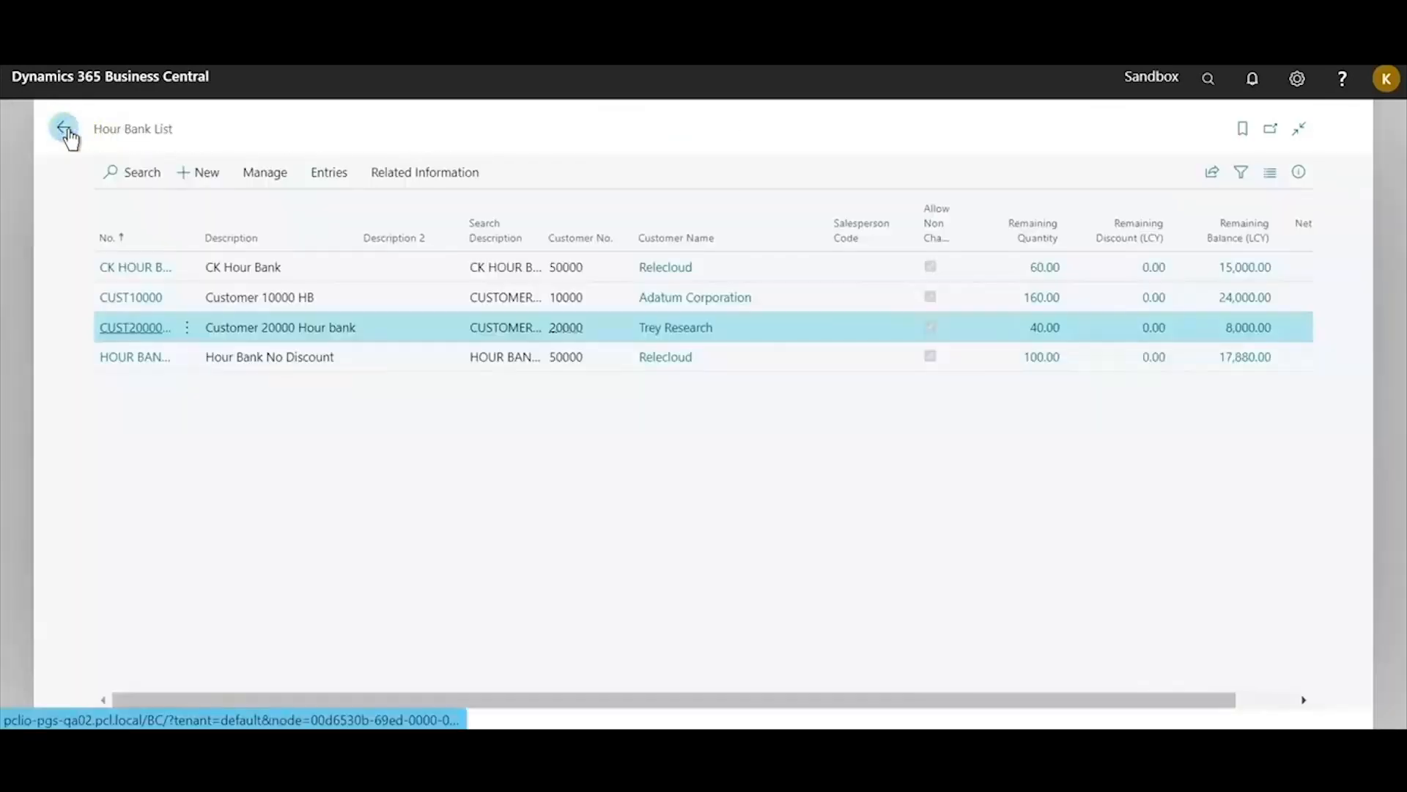
pyautogui.click(66, 130)
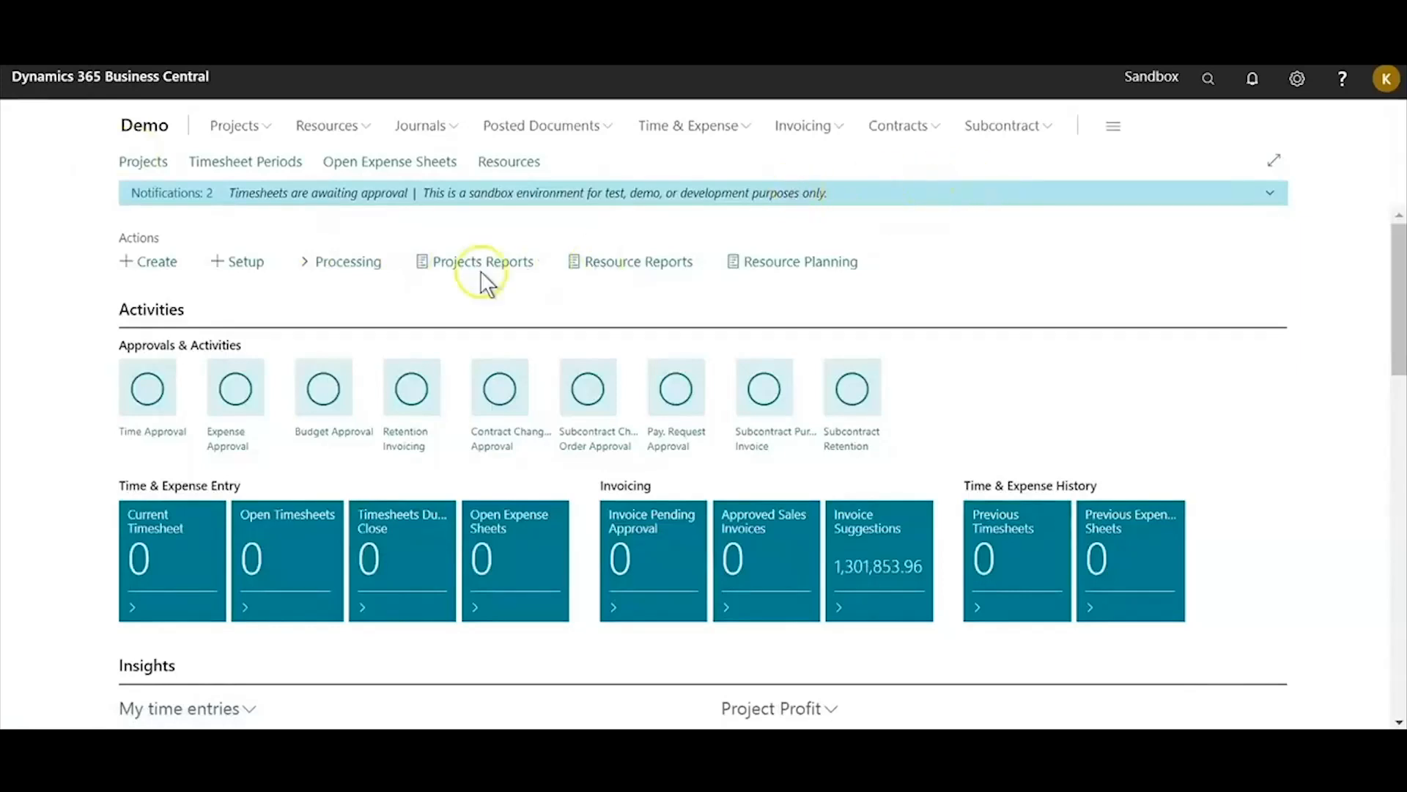
# Run Hour Bank Post G/L for the Trey Research hour bank, leaving the posting date filter empty, to post the timesheet usage
pyautogui.click(1206, 82)
pyautogui.write('hour bank')
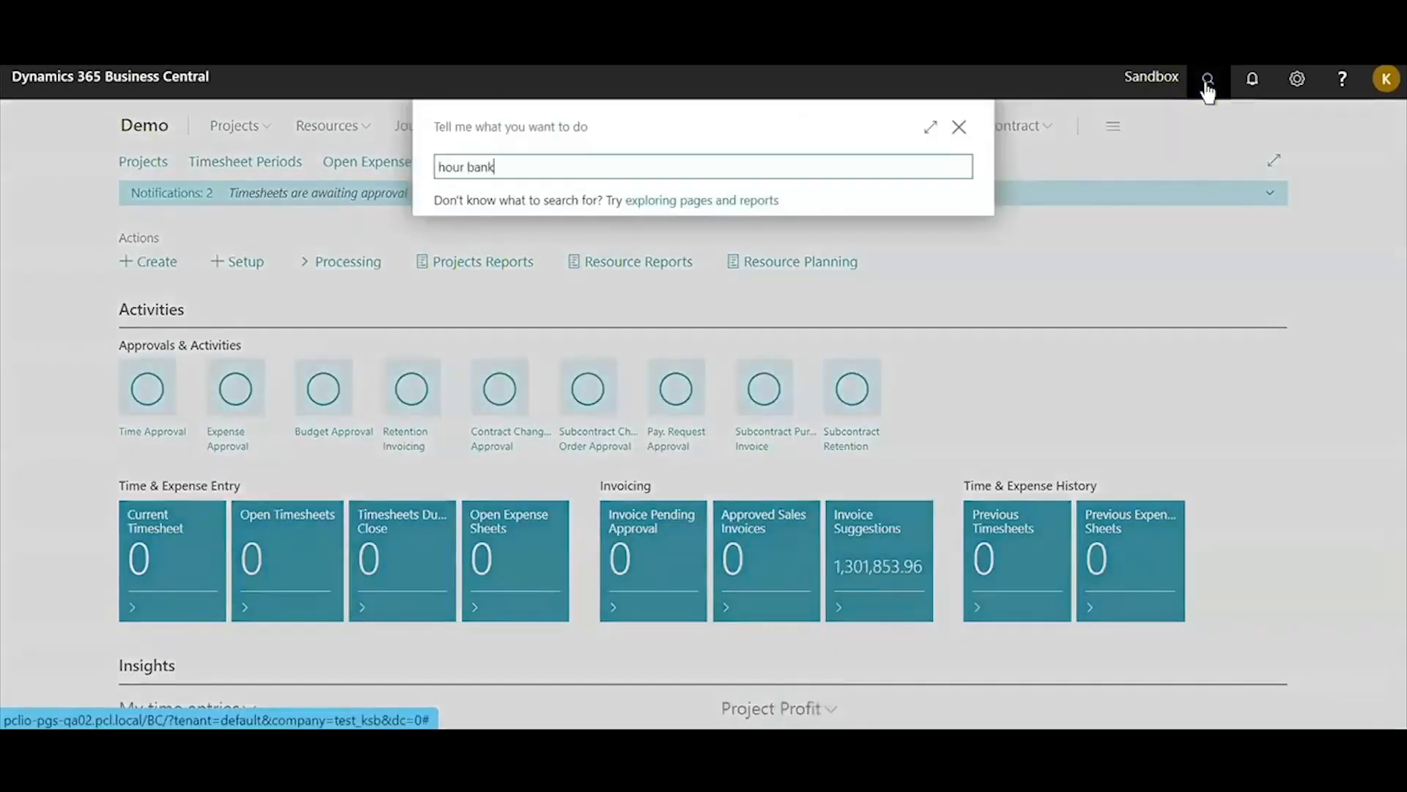
pyautogui.click(515, 249)
pyautogui.click(856, 349)
pyautogui.click(938, 351)
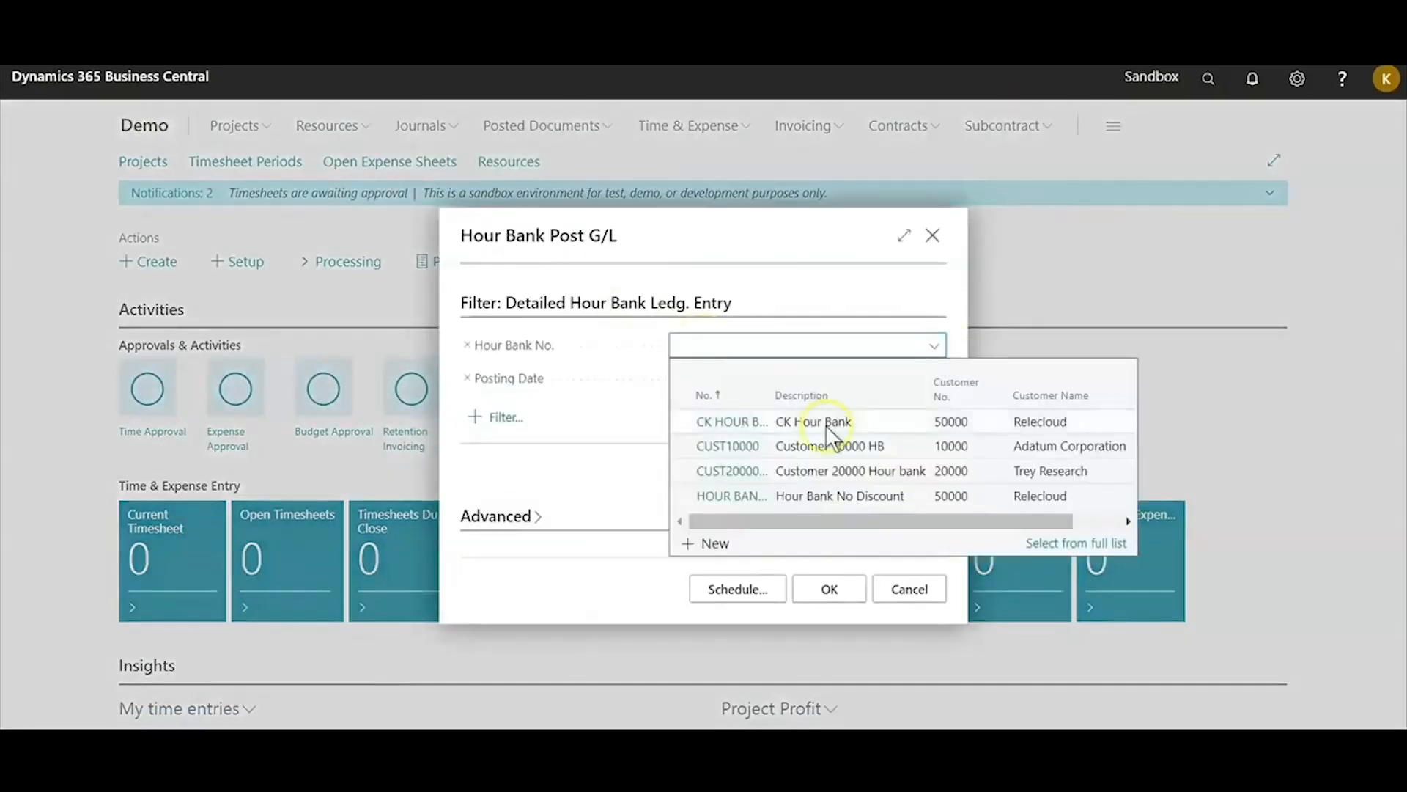
pyautogui.click(729, 468)
pyautogui.click(826, 588)
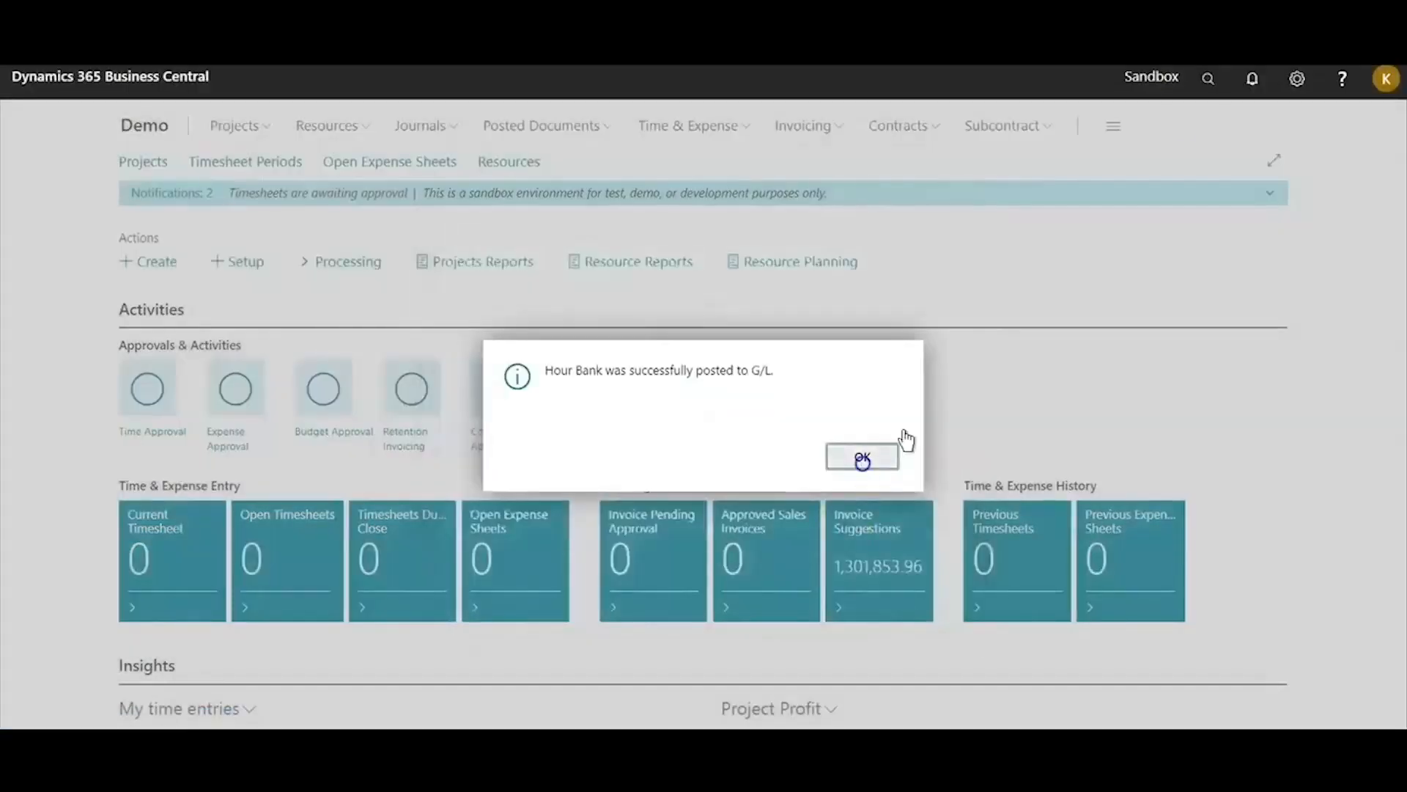
pyautogui.click(859, 456)
# Open the newest G/L register's general ledger entries and examine the accounts and amounts posted for the timesheet usage
pyautogui.click(1208, 79)
pyautogui.write('g/l reg')
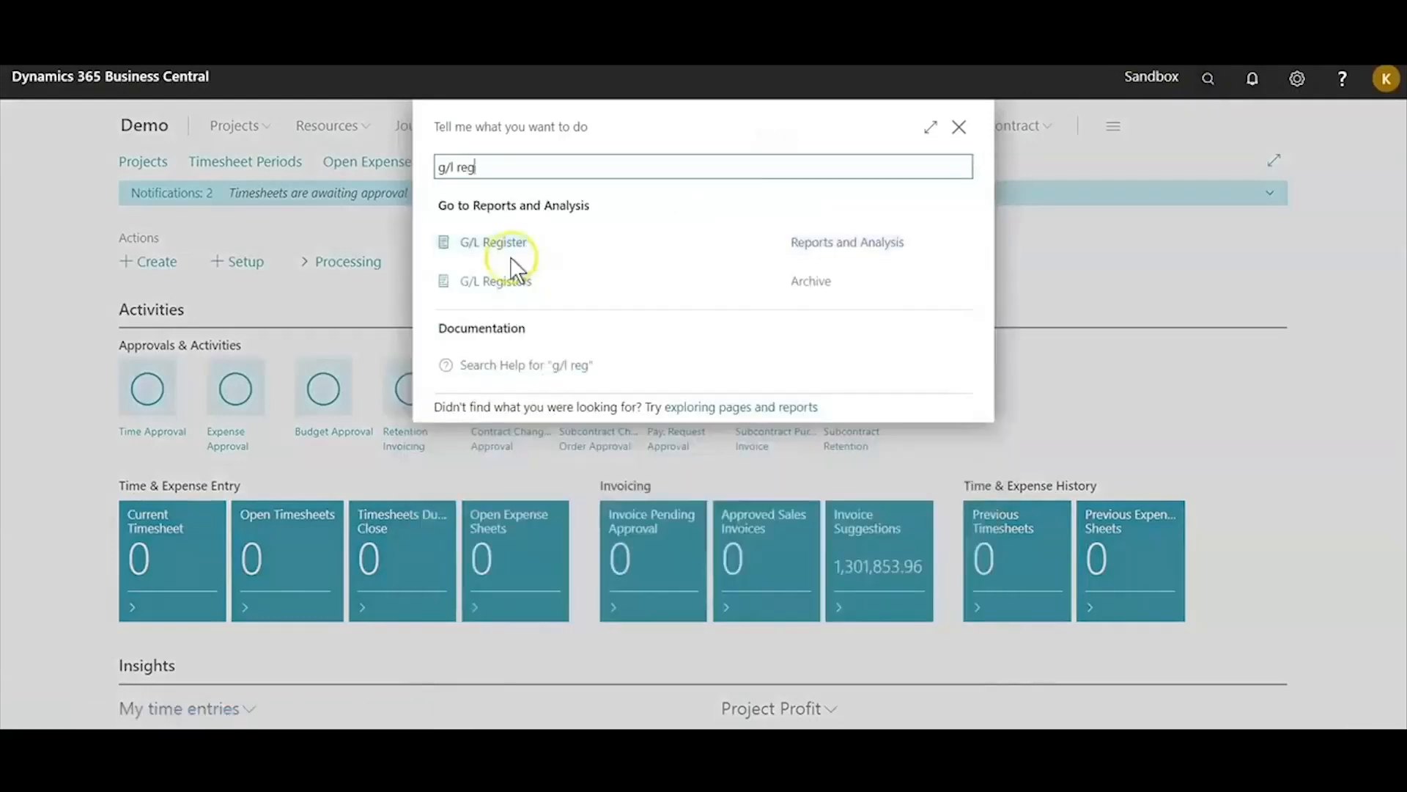
pyautogui.click(499, 283)
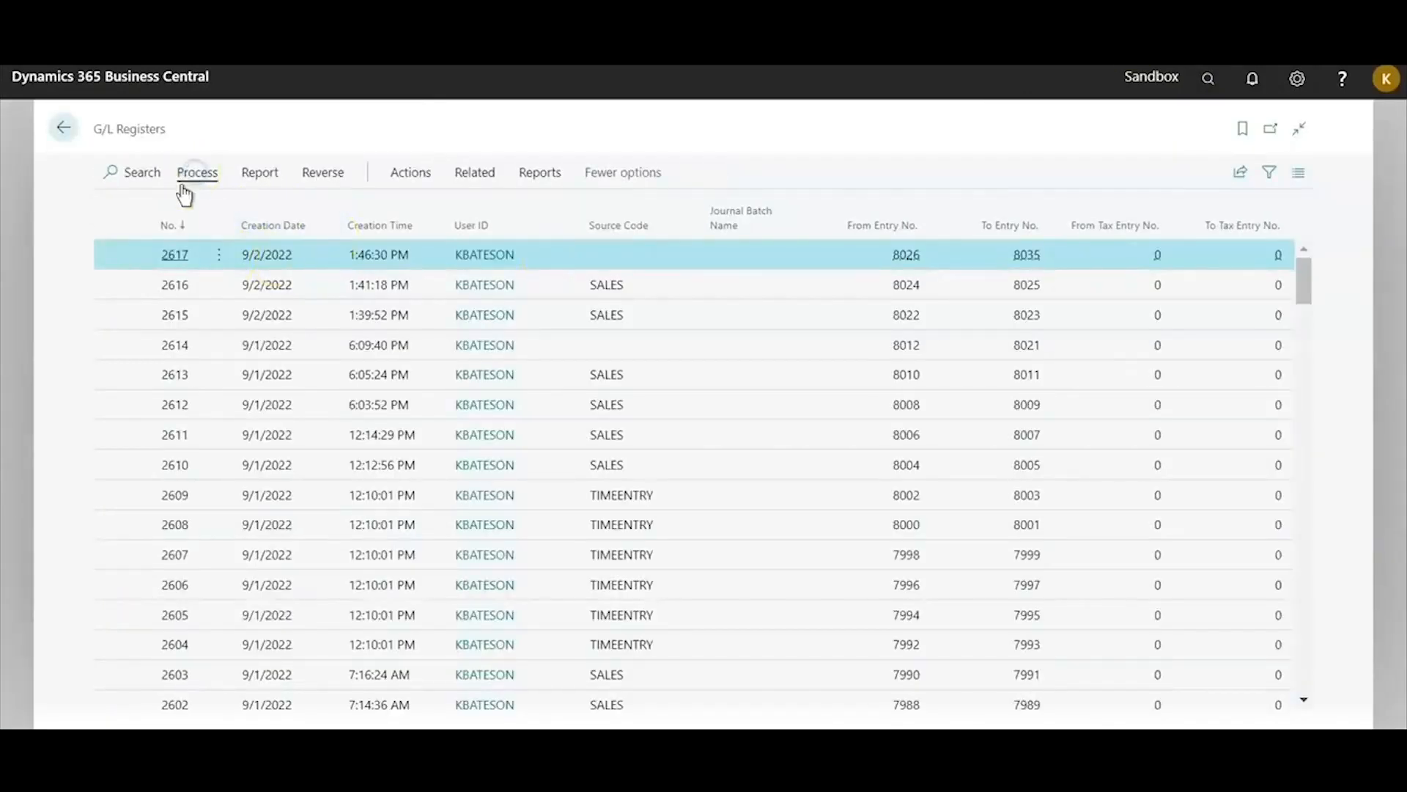
pyautogui.click(196, 173)
pyautogui.click(168, 212)
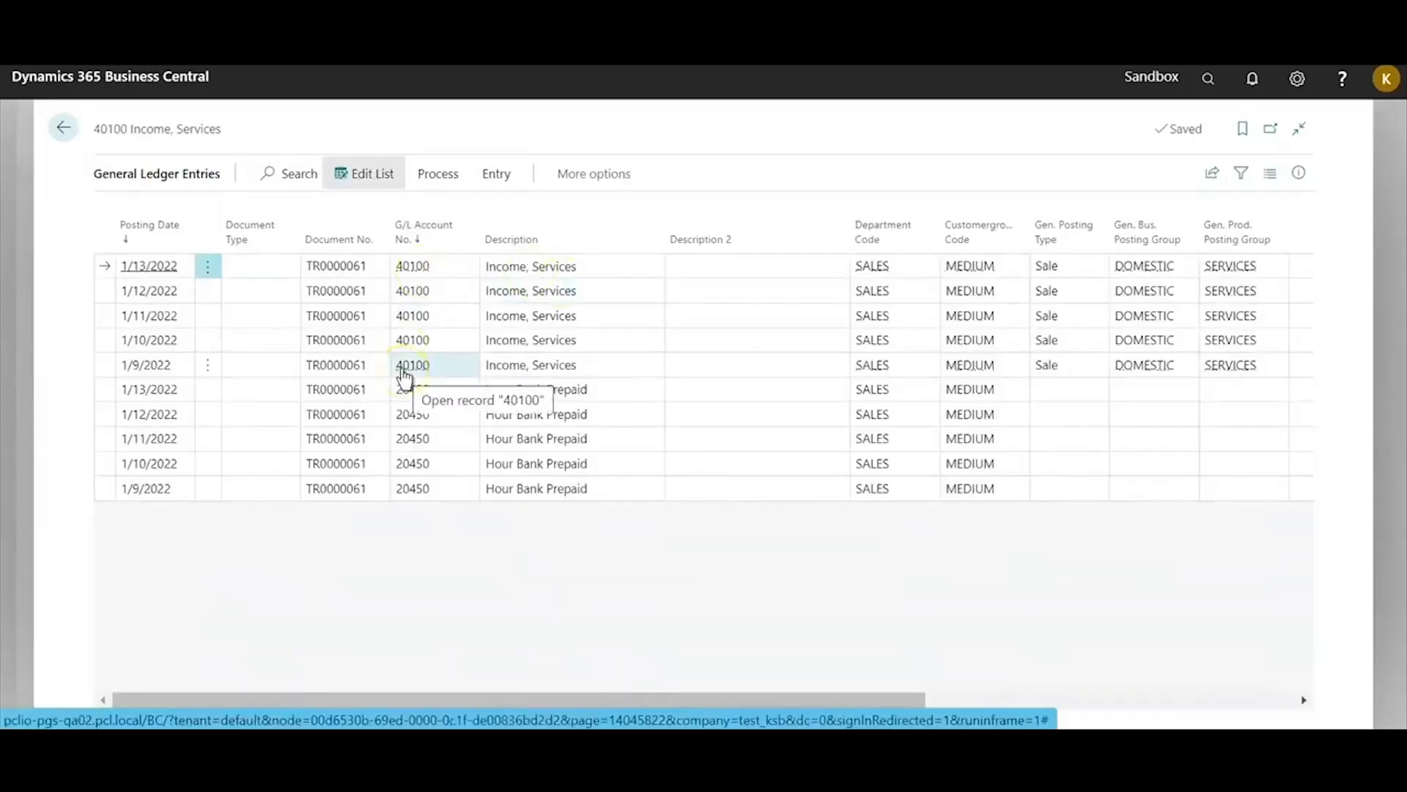
pyautogui.moveTo(662, 699); pyautogui.dragTo(852, 705)
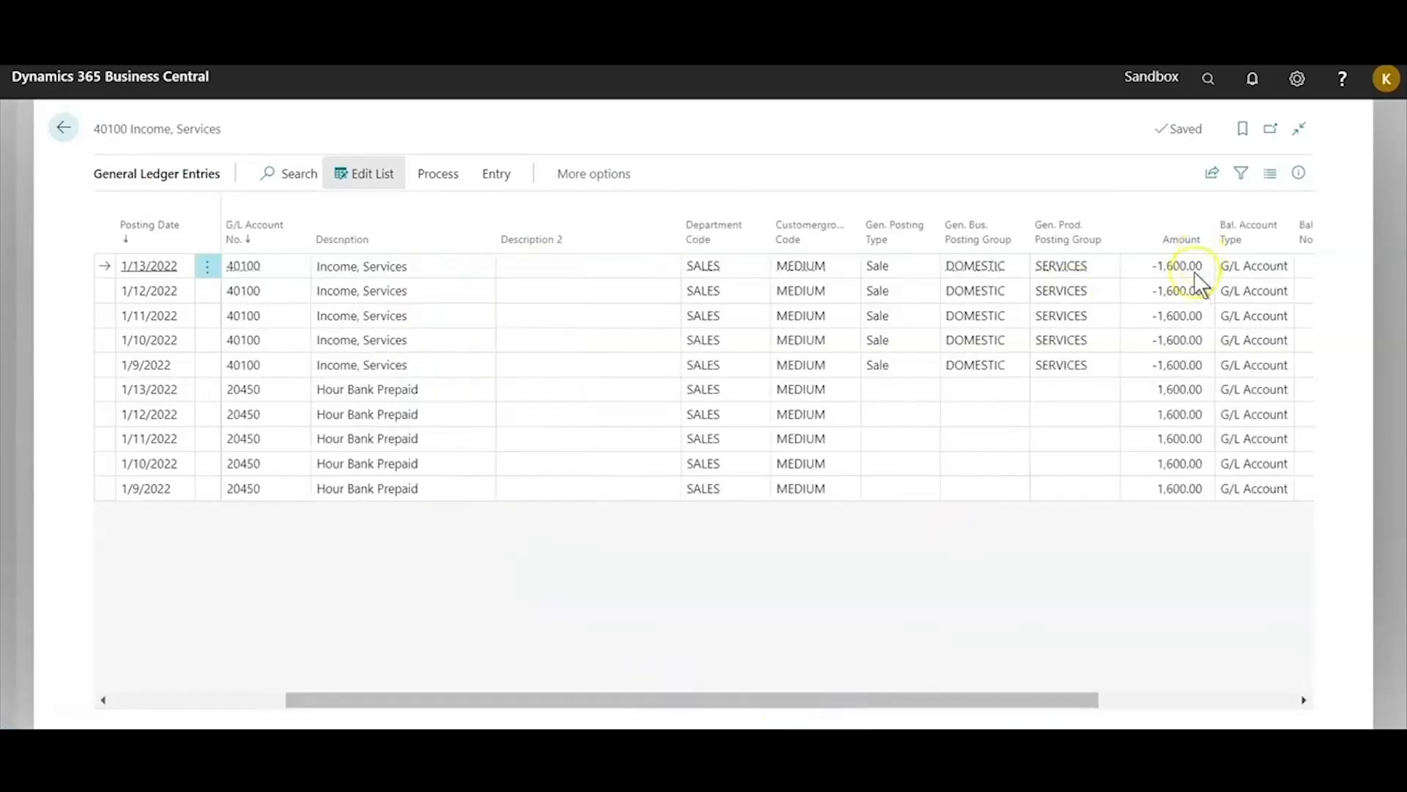